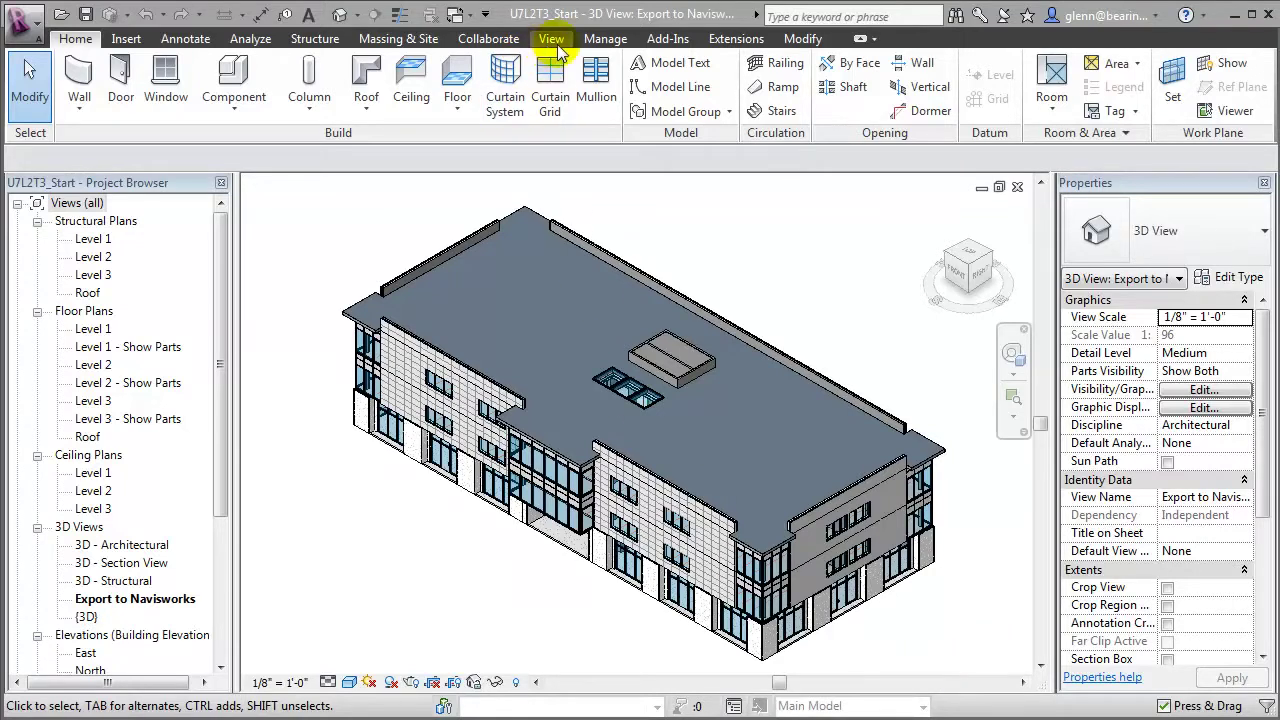
- Create a new shared parameter group named Materials Management in the project's shared parameter file
click(590, 40)
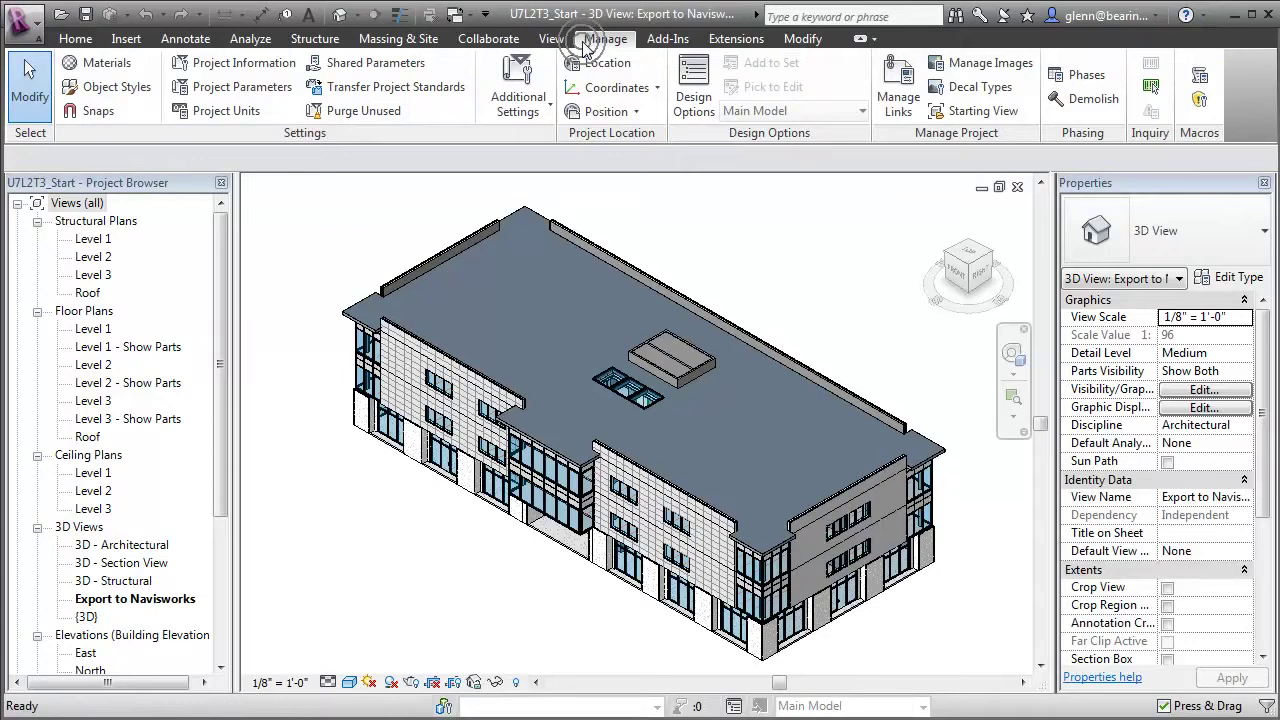
click(400, 70)
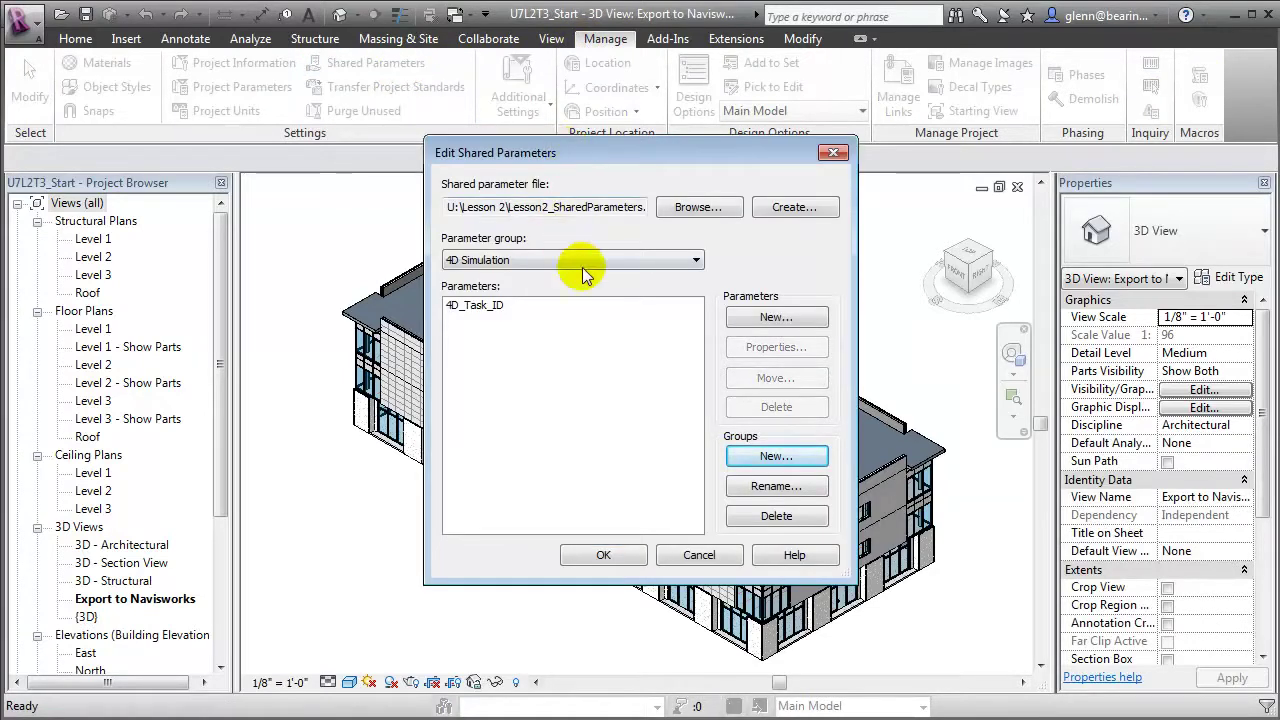
click(776, 456)
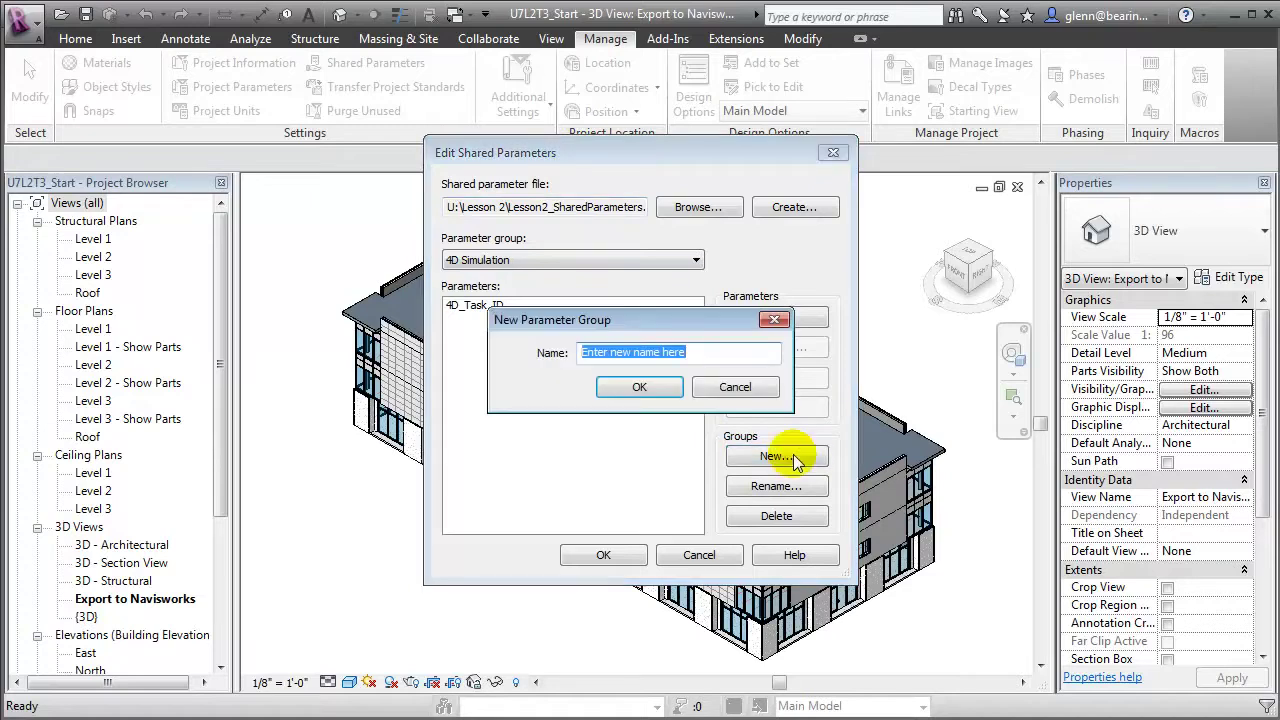
text(Materials Management)
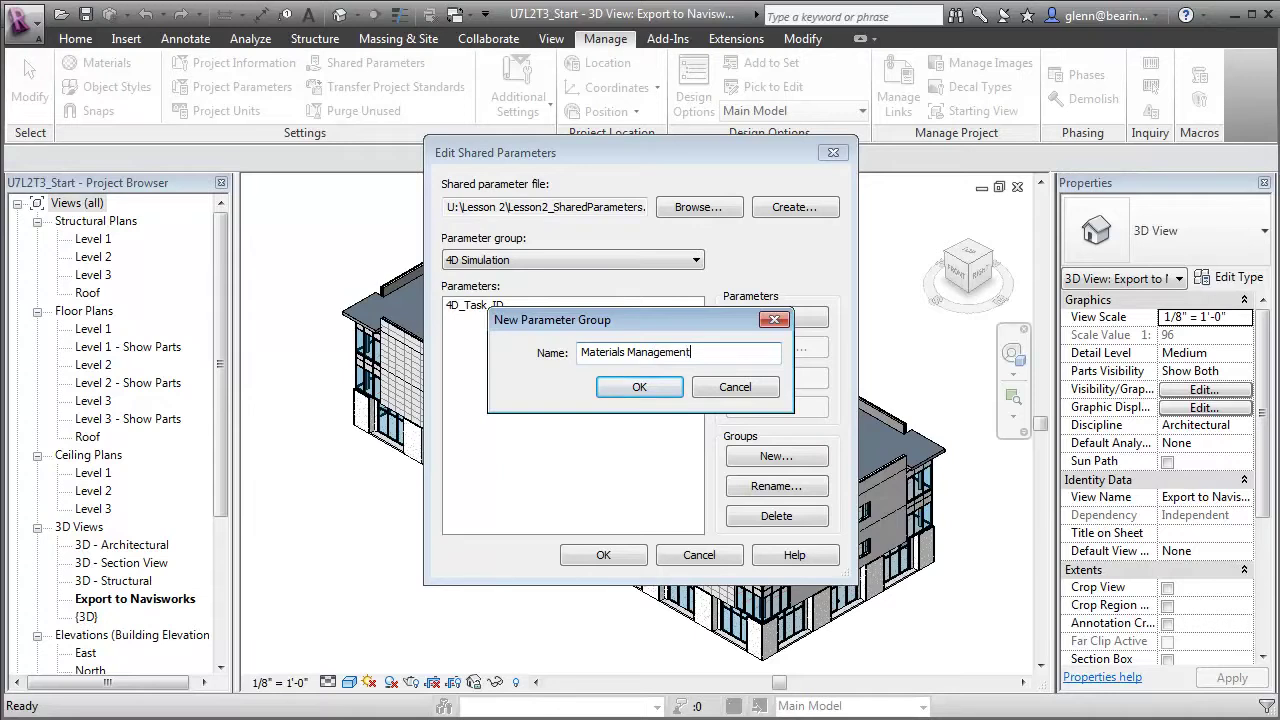
key(Return)
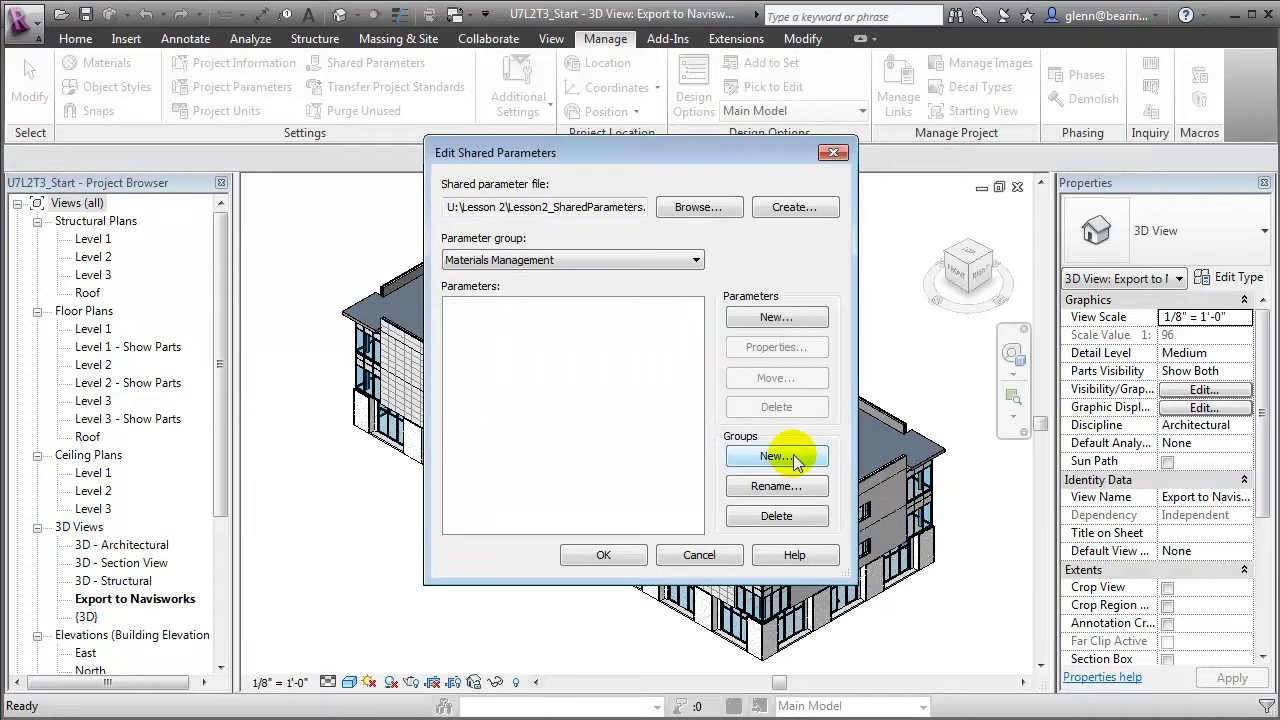
- Add a shared parameter named Material Order Date with type Text to the Materials Management group
click(778, 318)
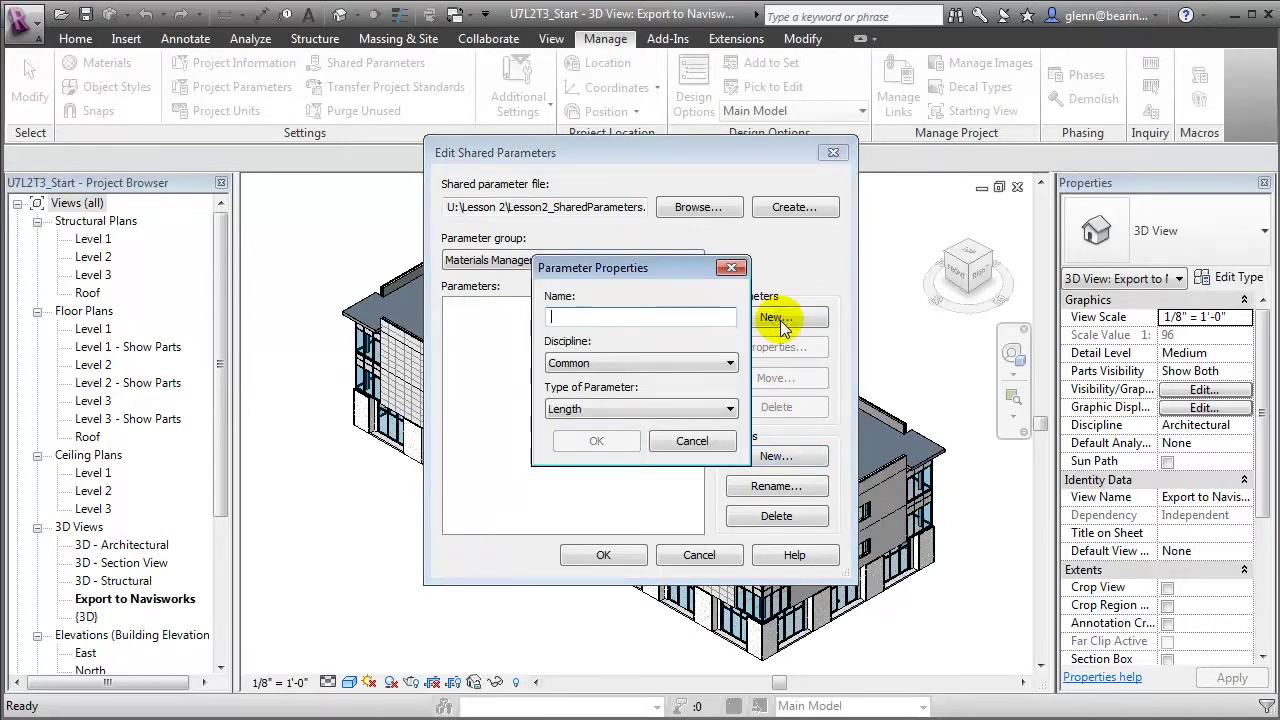
text(Material ORd)
key(BackSpace)
key(BackSpace)
key(BackSpace)
key(BackSpace)
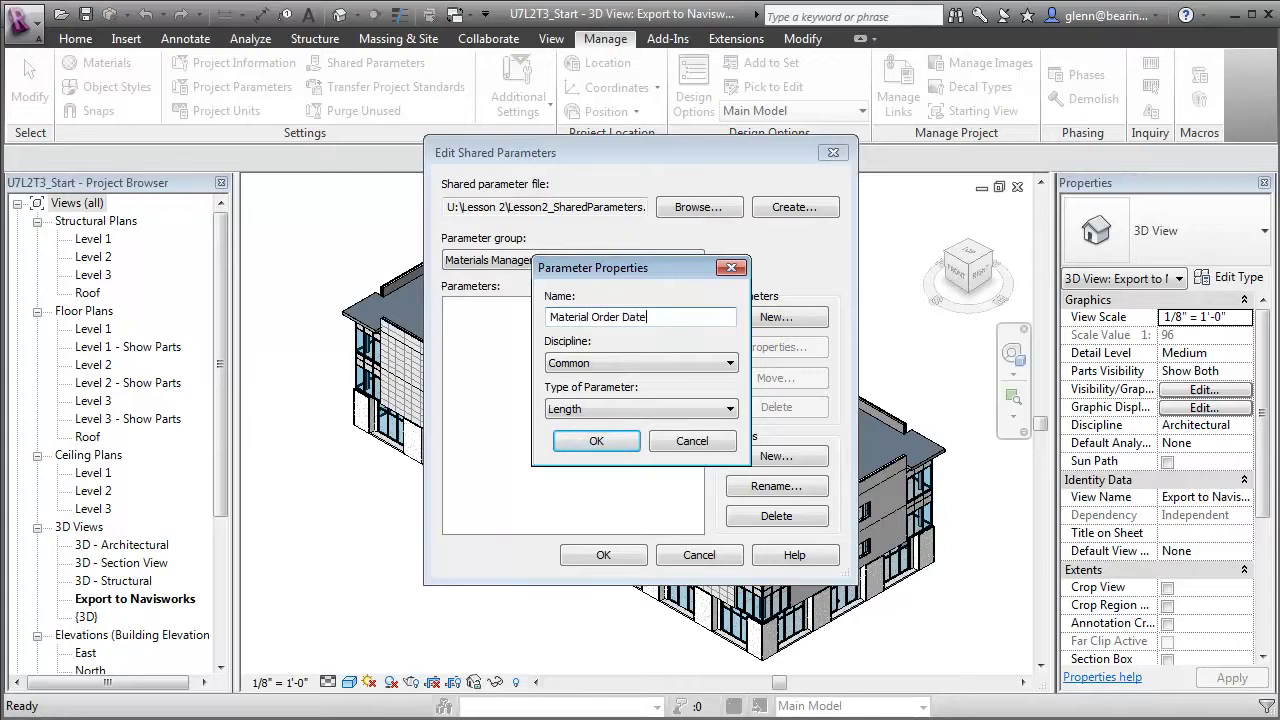
click(723, 409)
click(668, 428)
click(628, 447)
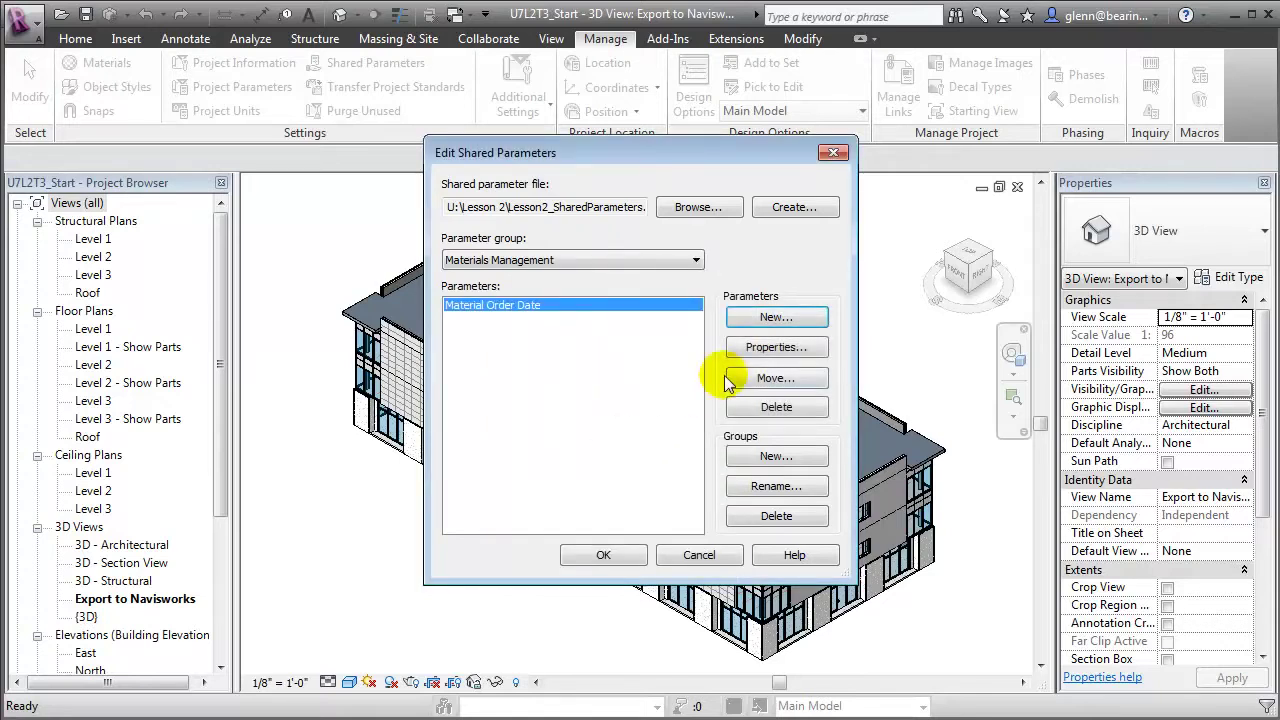
- Add a Text shared parameter named Material Order Status to the Materials Management group
click(762, 320)
text(Material Order Status)
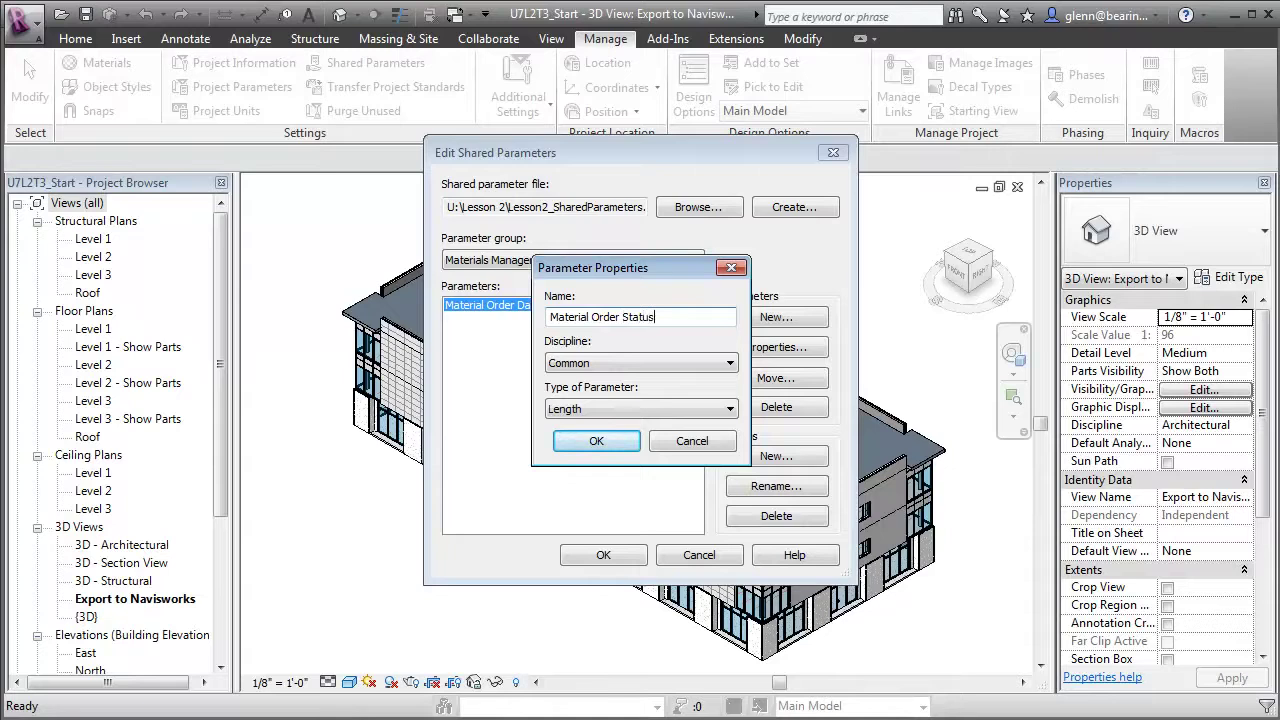
click(634, 405)
click(630, 426)
click(596, 440)
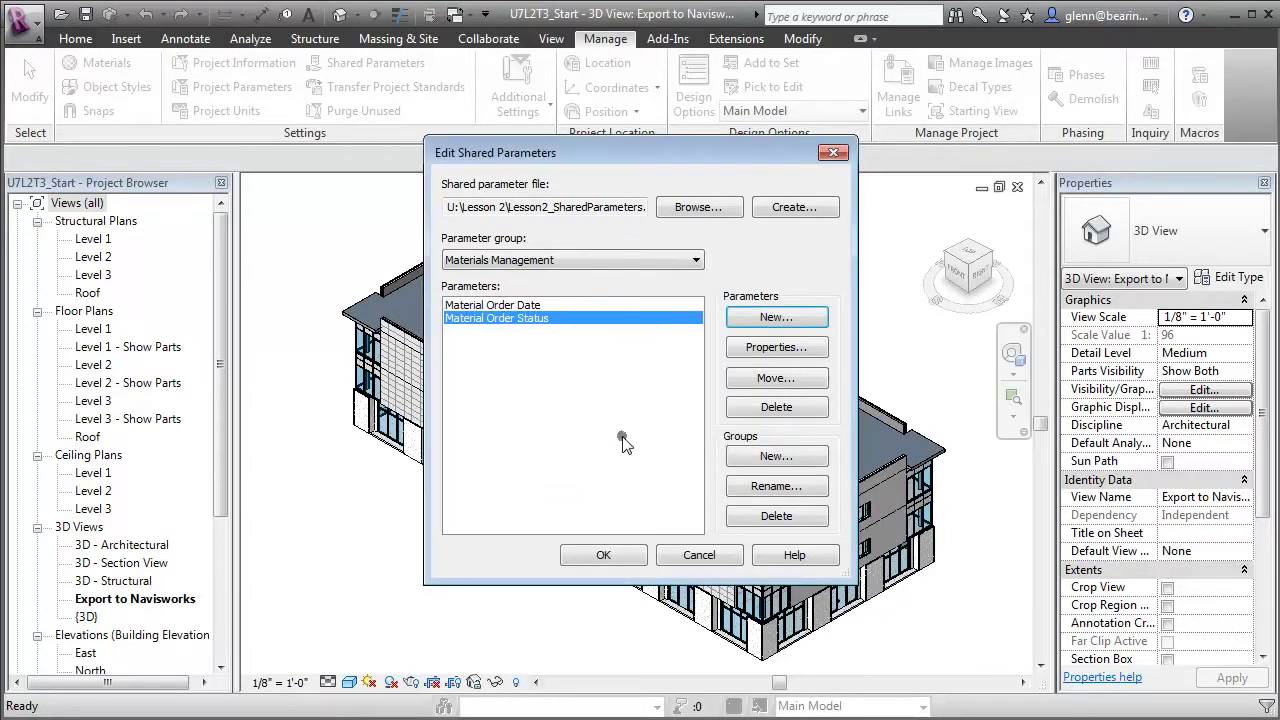
- Add a Text shared parameter named Material Delivery Date to the Materials Management group
click(768, 319)
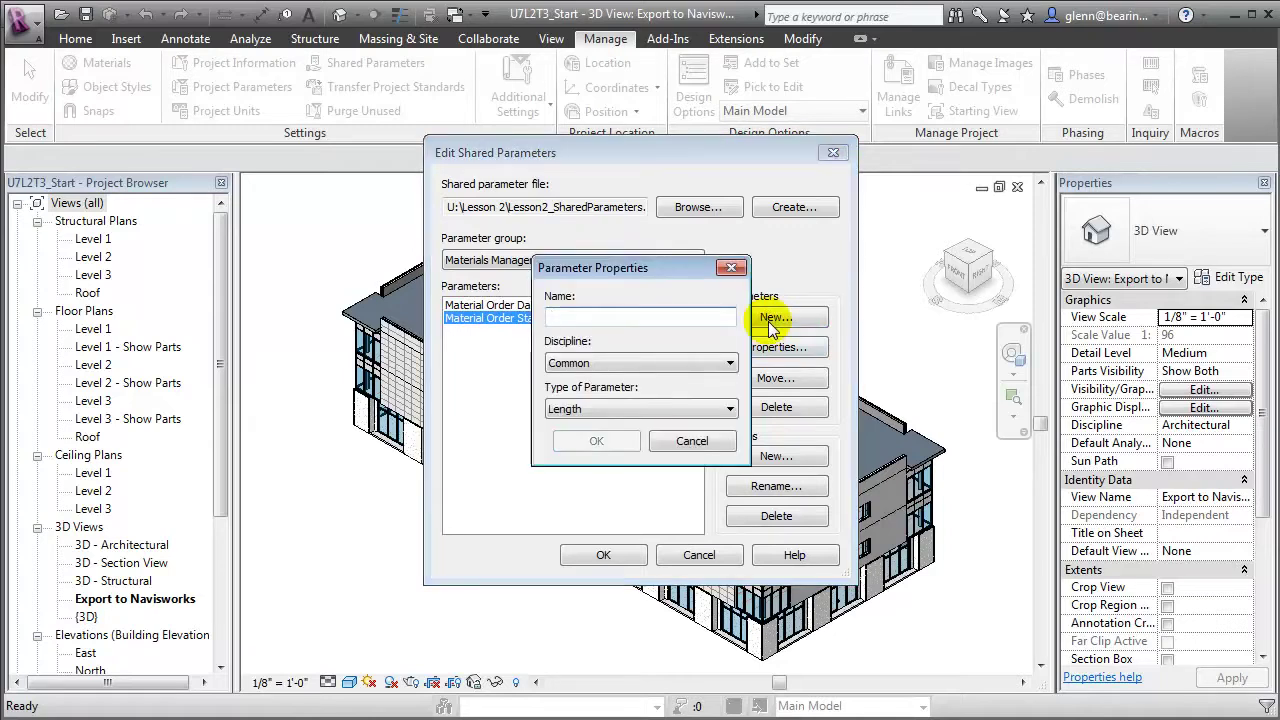
text(Material)
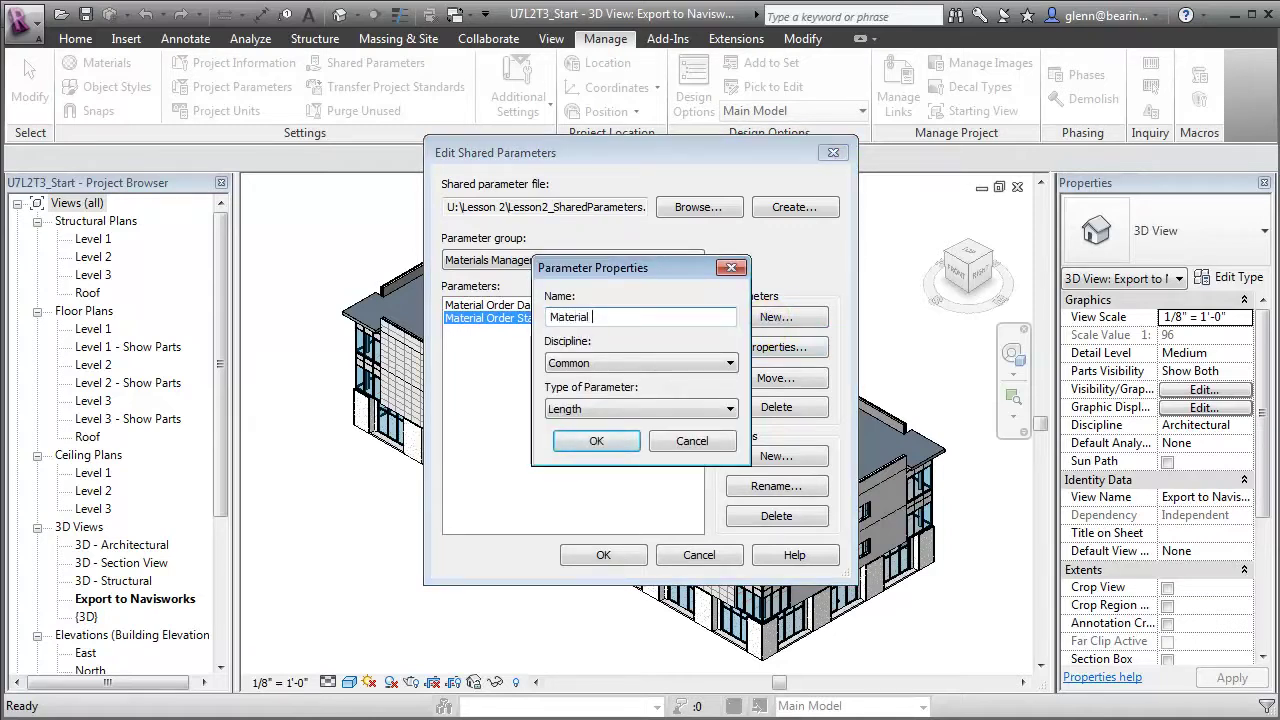
text( Delivery Date)
click(651, 410)
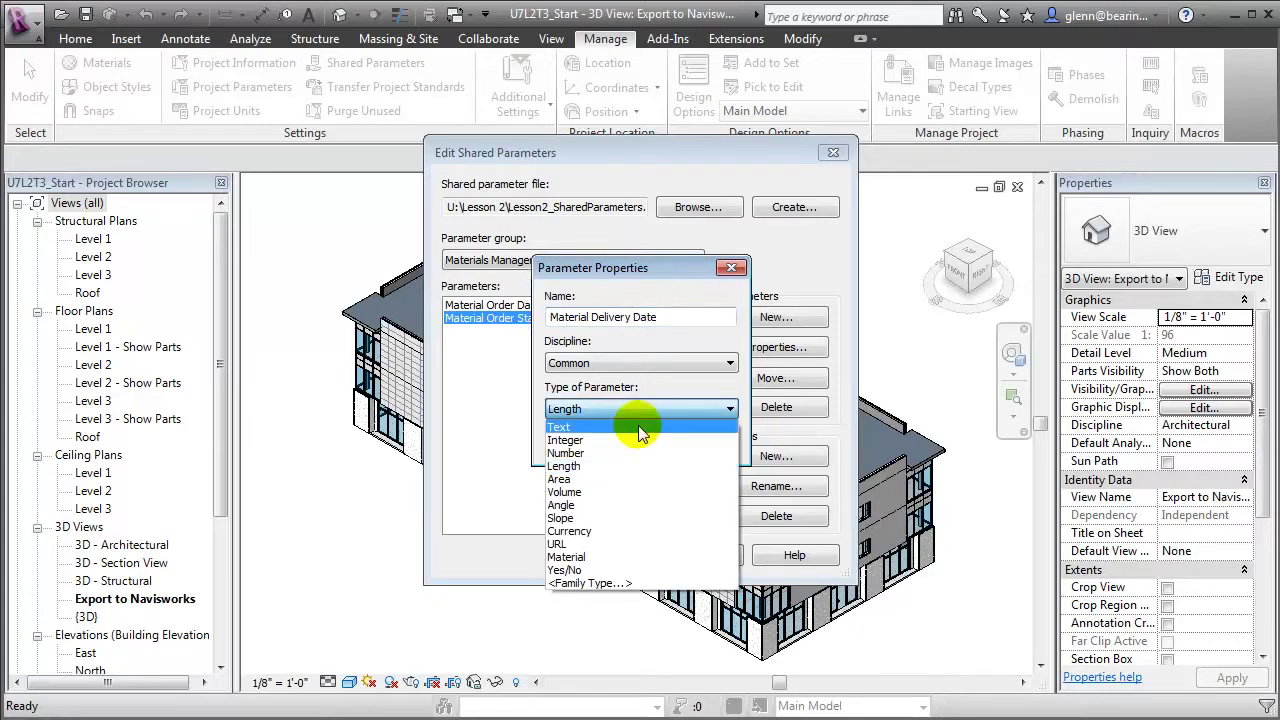
click(620, 425)
click(603, 437)
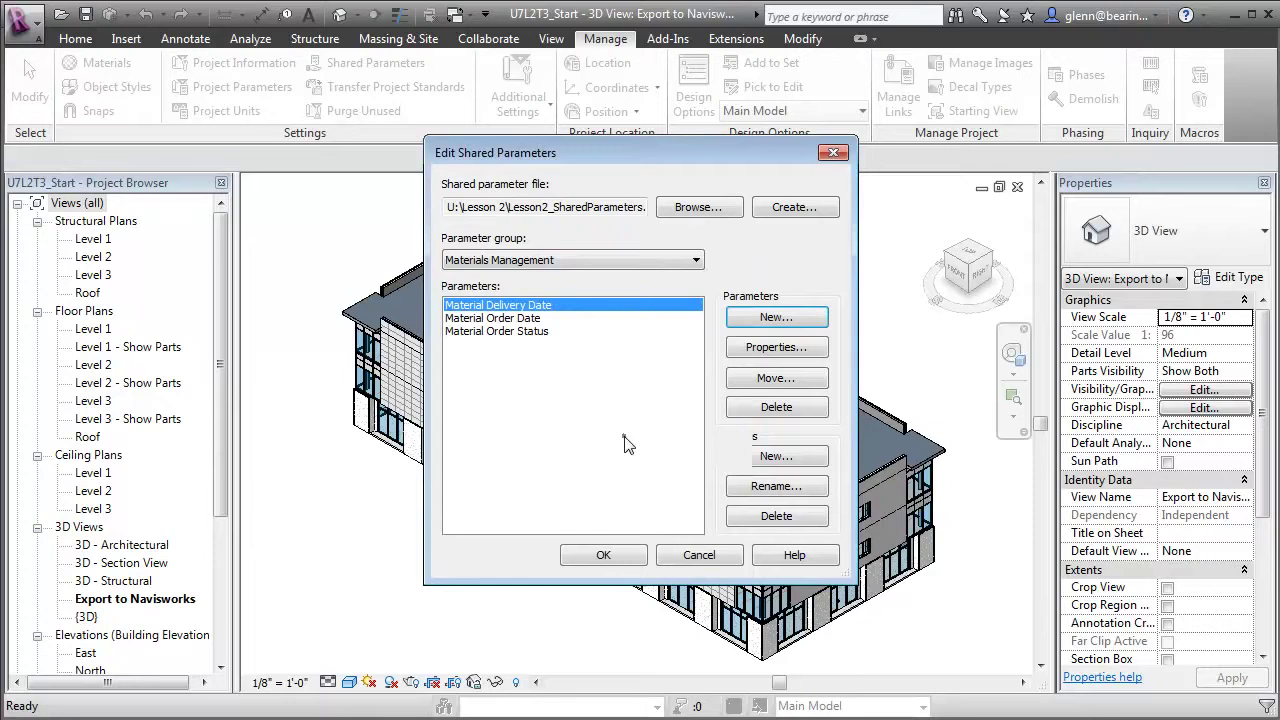
- Add a Text shared parameter named Material Delivery Status to the Materials Management group
click(773, 322)
text(Materi)
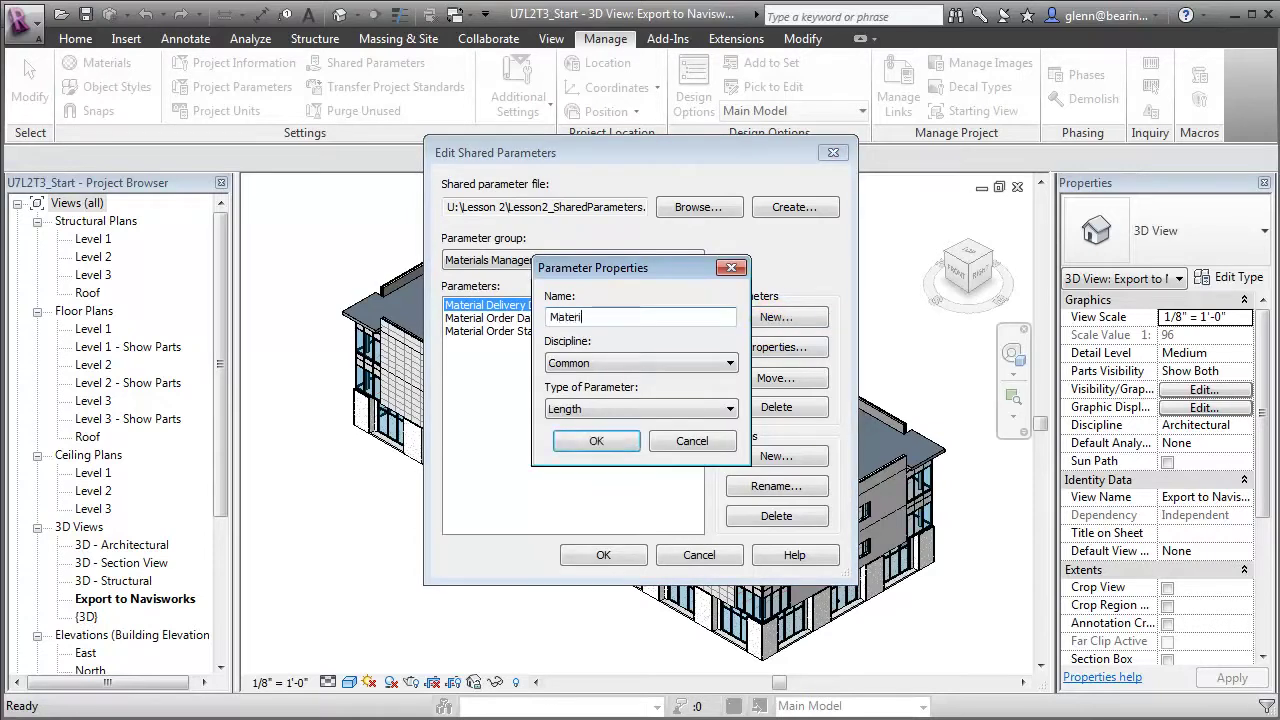
text(al Delivery Status)
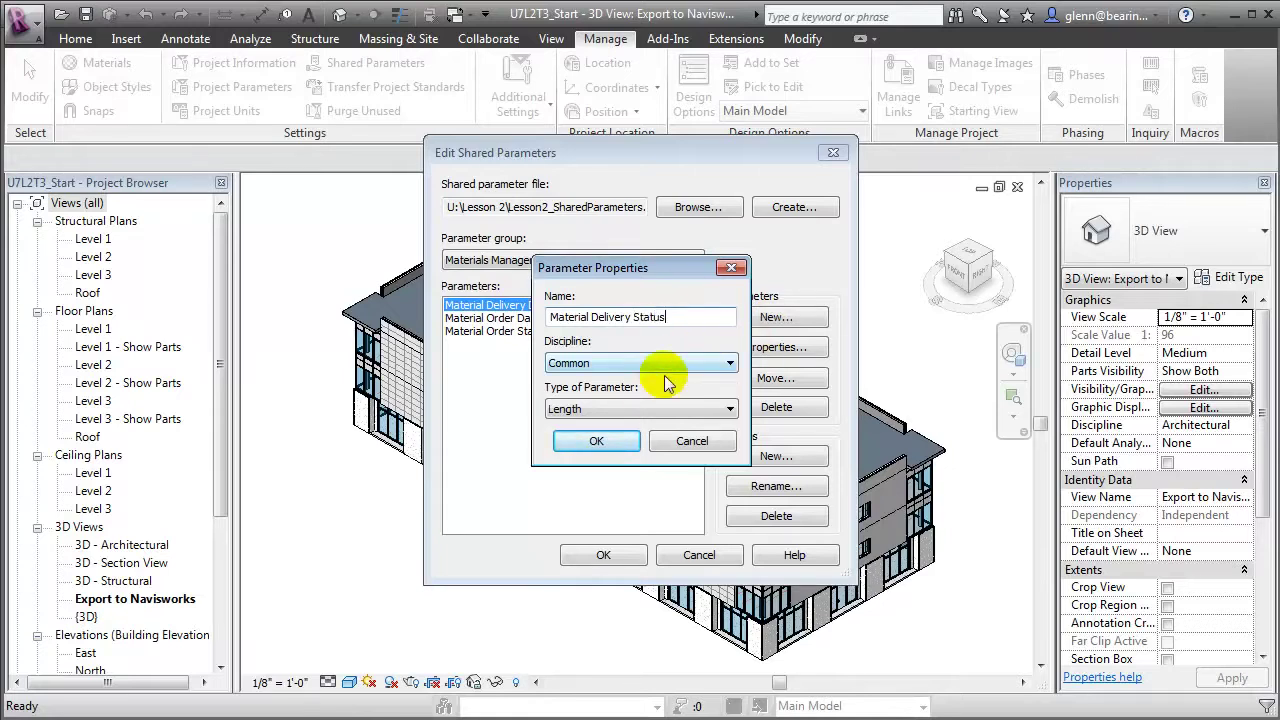
click(654, 408)
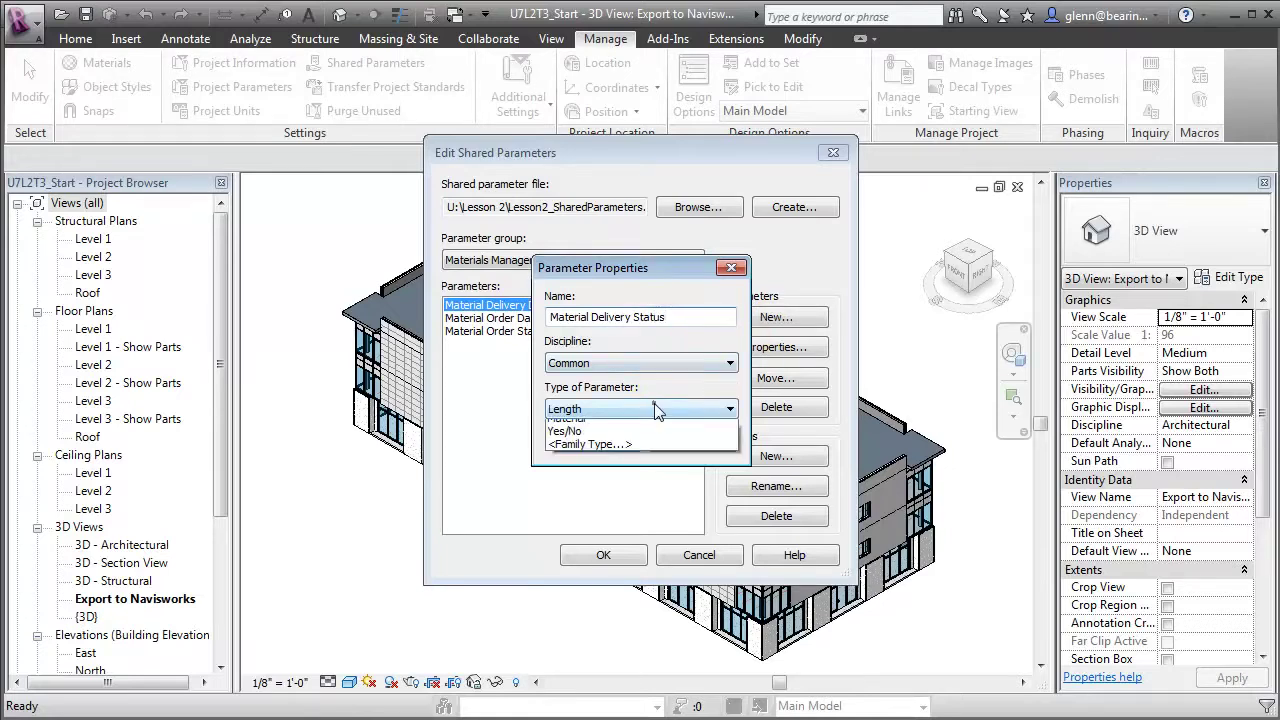
click(640, 420)
click(607, 436)
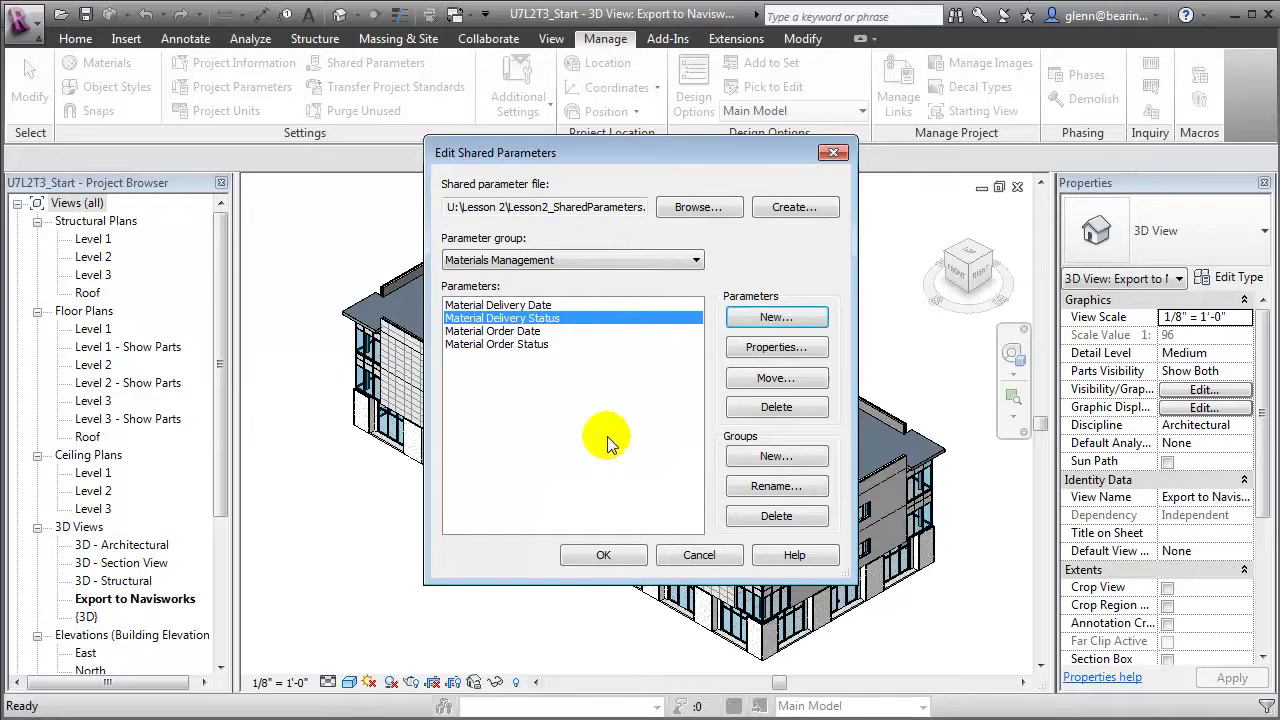
- Add a Text shared parameter named Material Location to the Materials Management group and accept the shared parameter edits
click(775, 317)
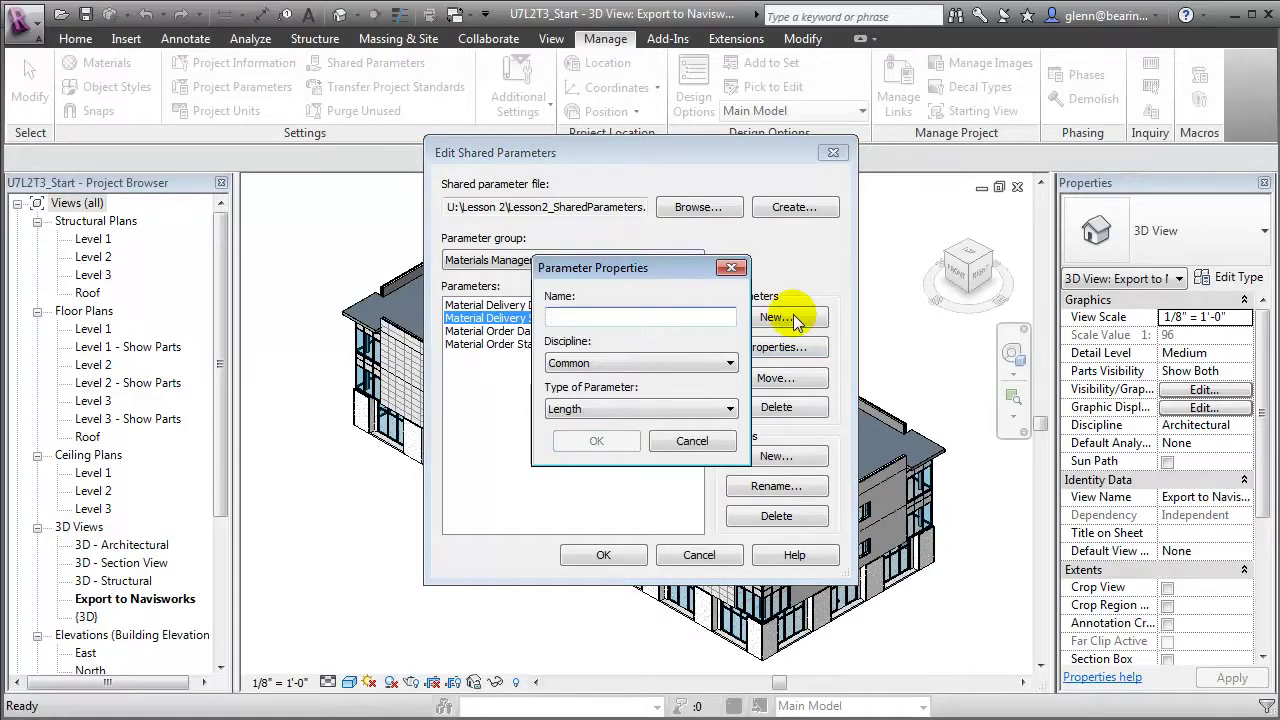
text(Material)
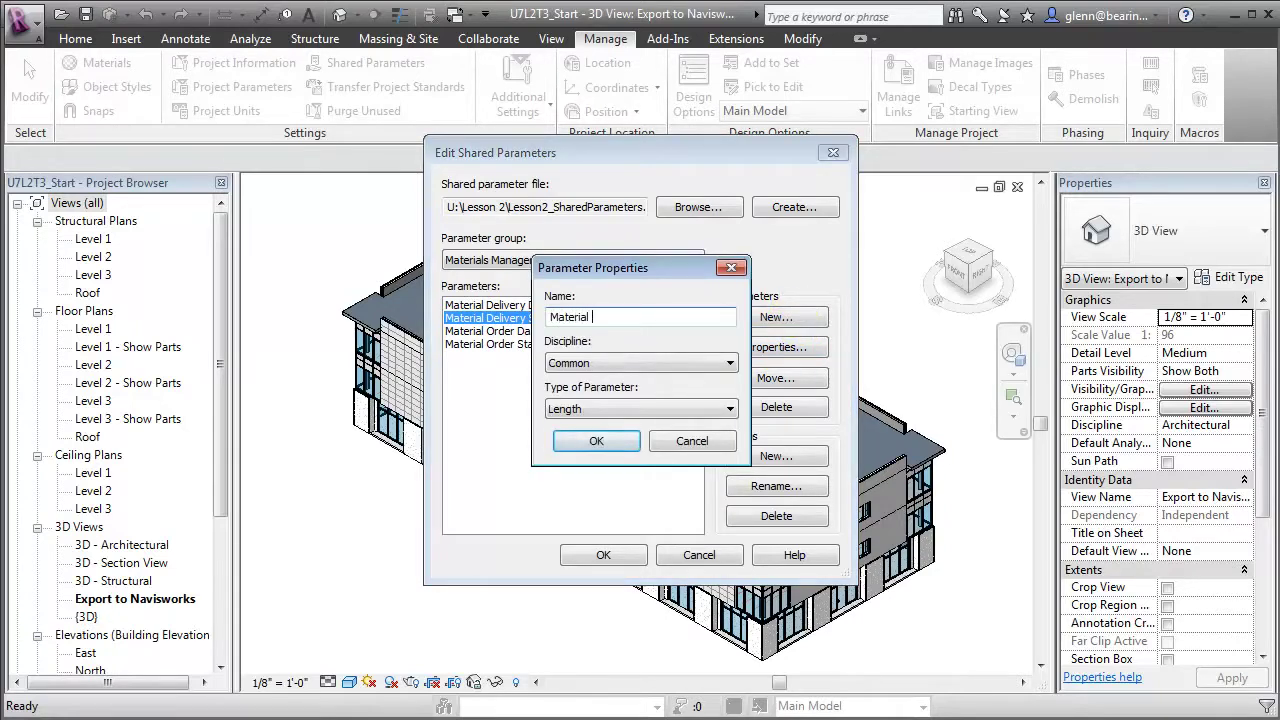
text( Location)
click(586, 408)
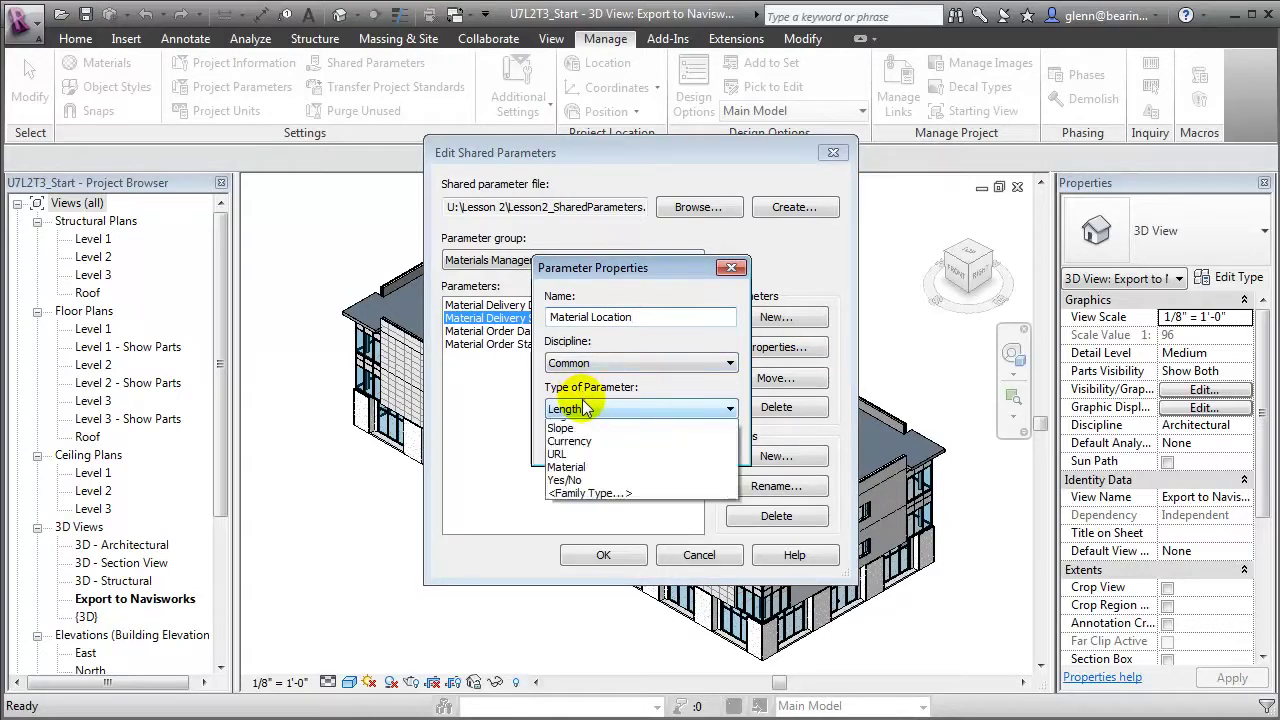
click(581, 428)
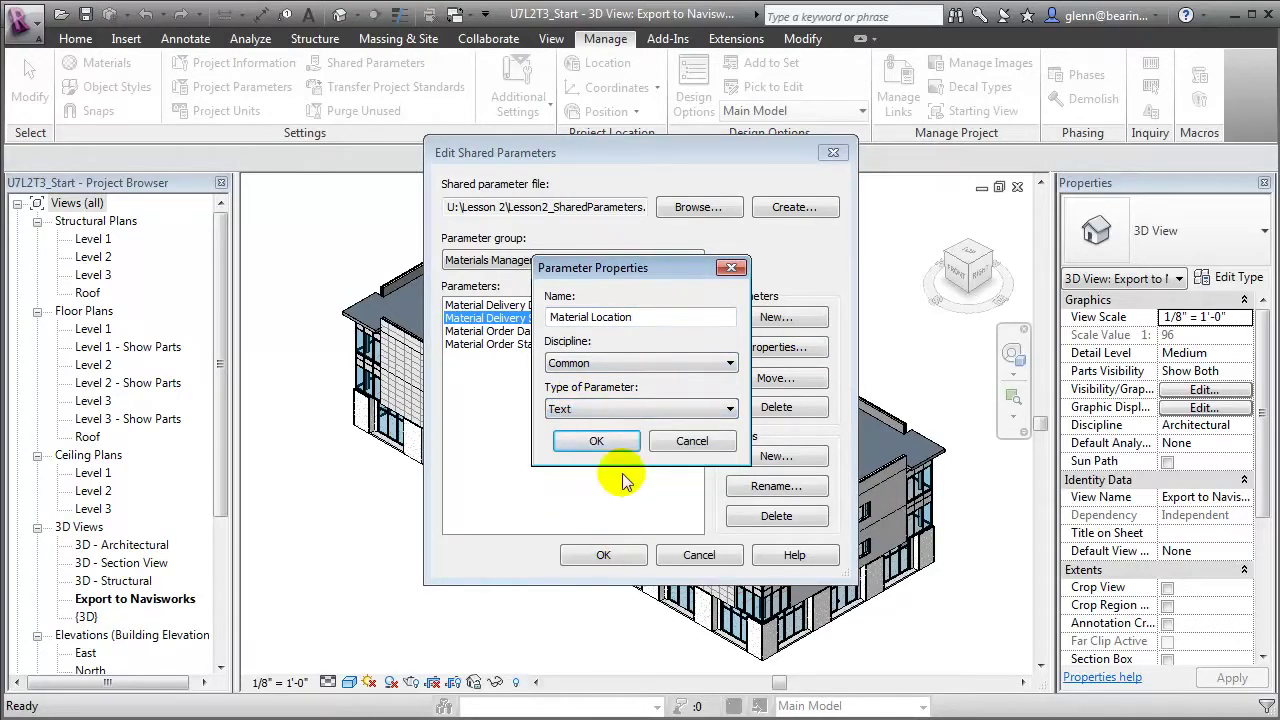
click(598, 441)
click(604, 556)
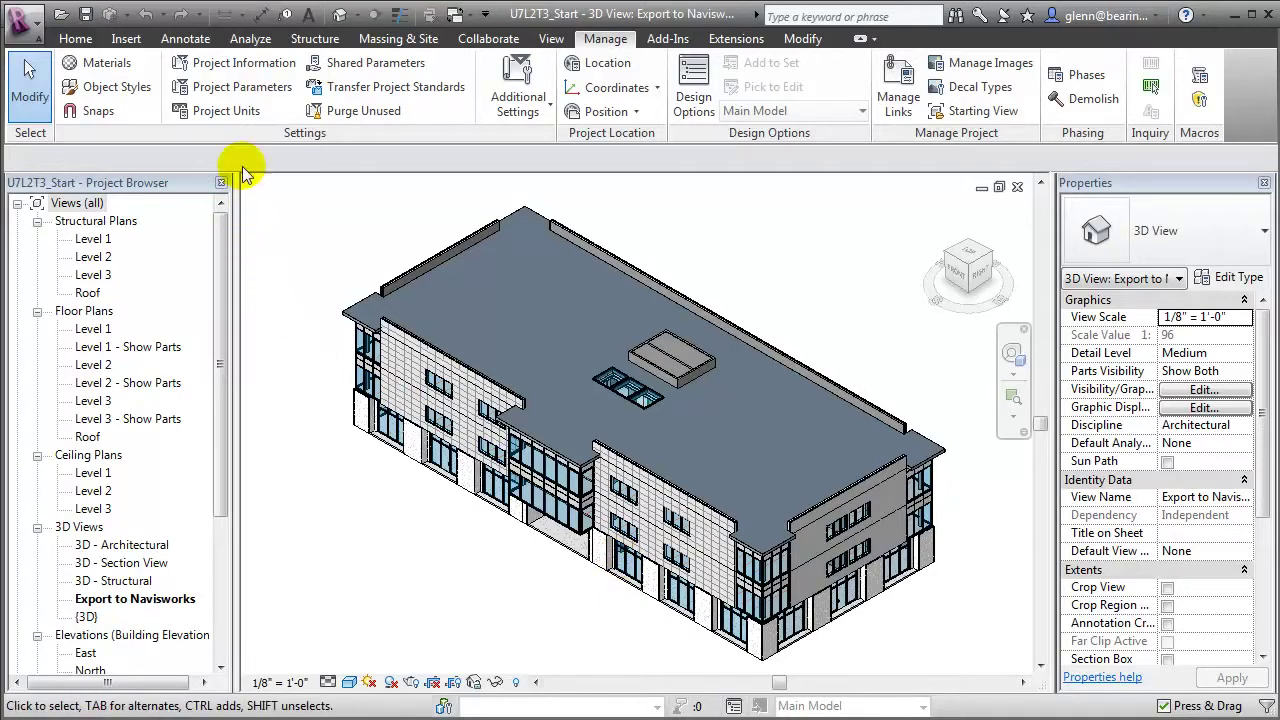
- Start a new project parameter based on the shared parameter Material Order Date from the Materials Management group
click(268, 95)
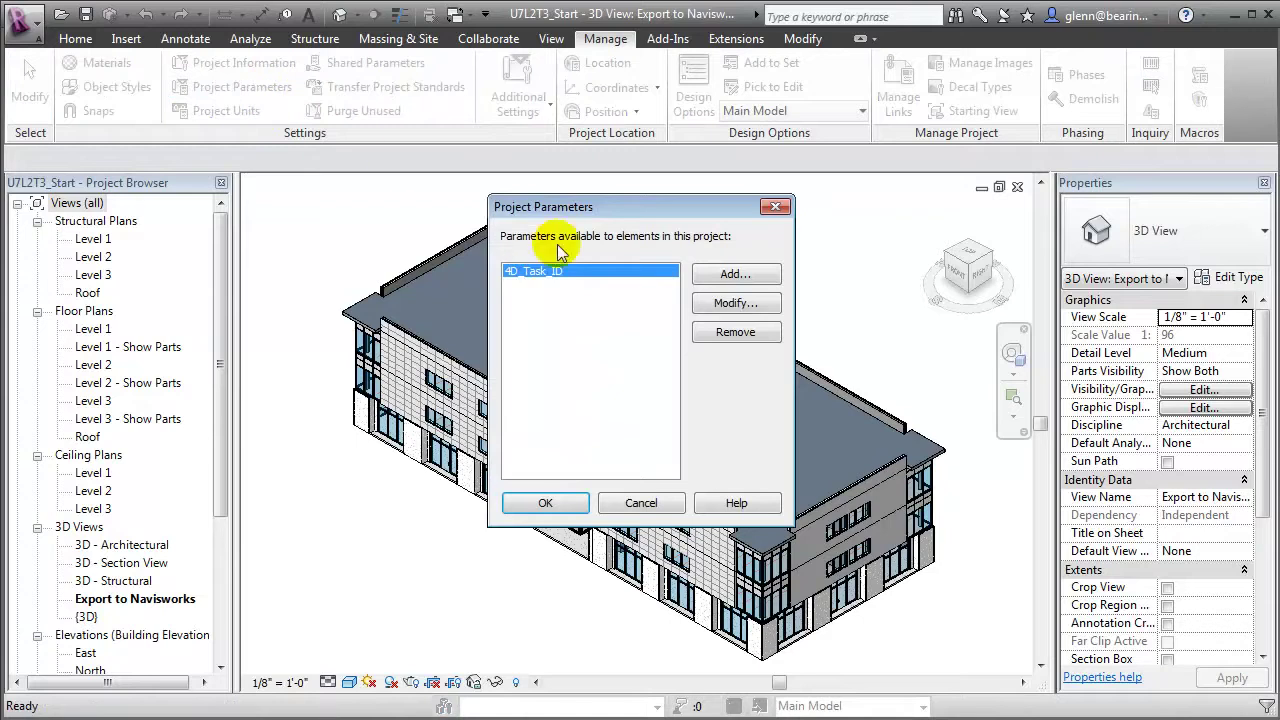
click(720, 276)
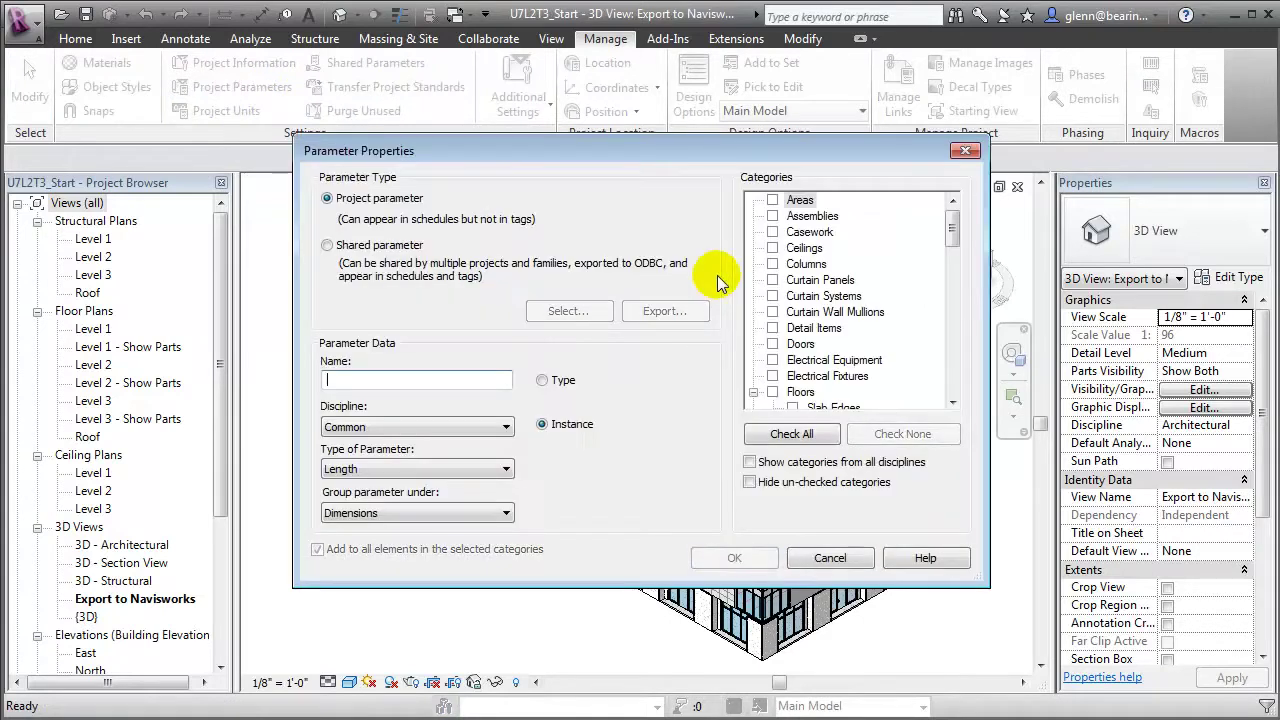
click(400, 246)
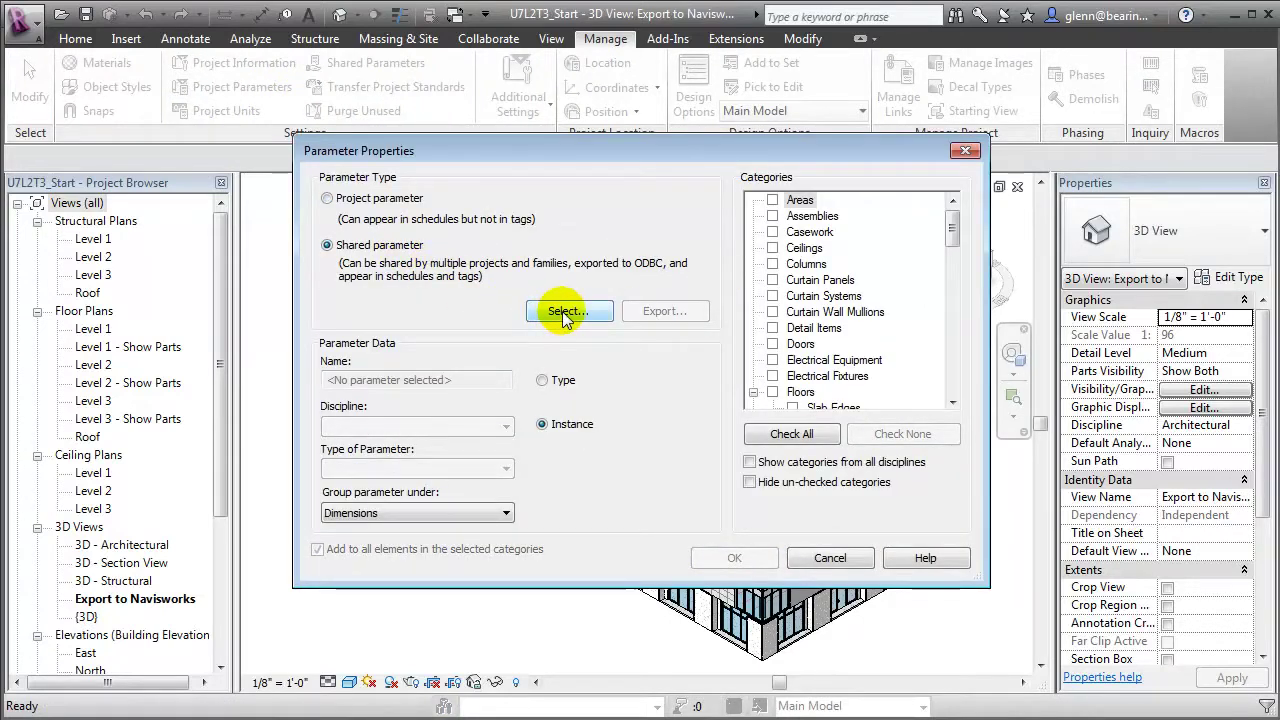
click(562, 311)
click(548, 258)
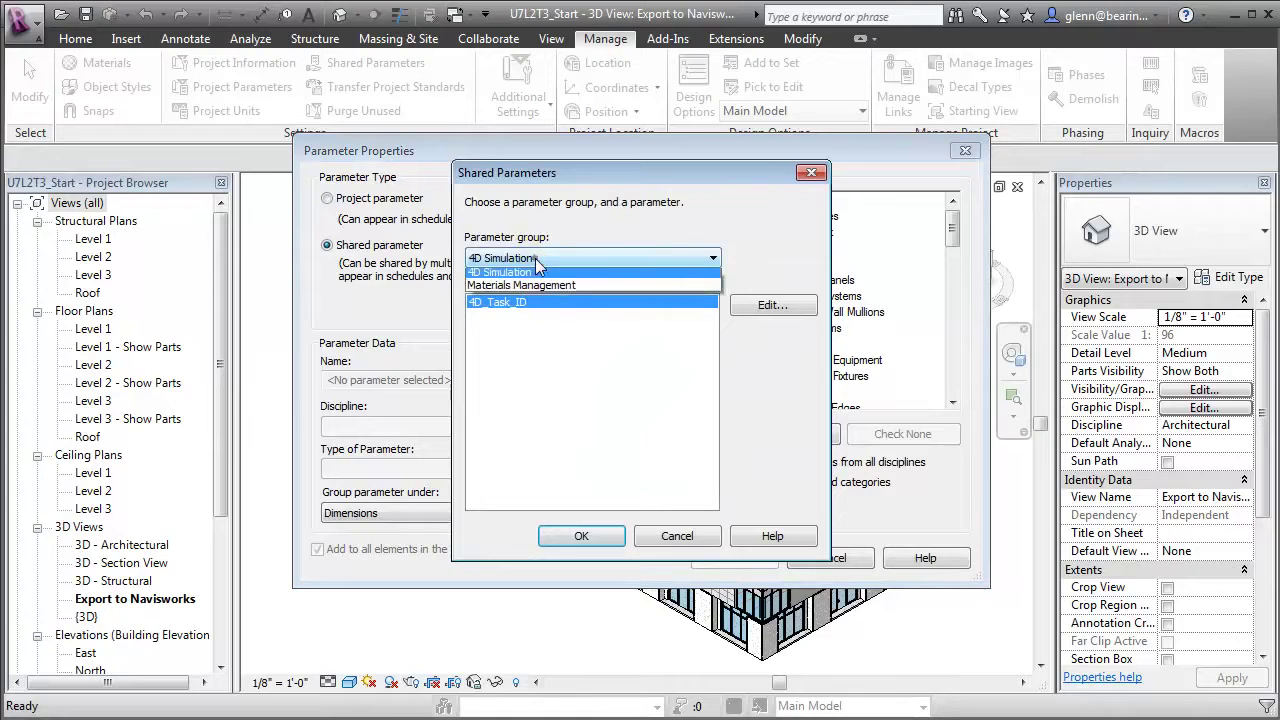
click(540, 284)
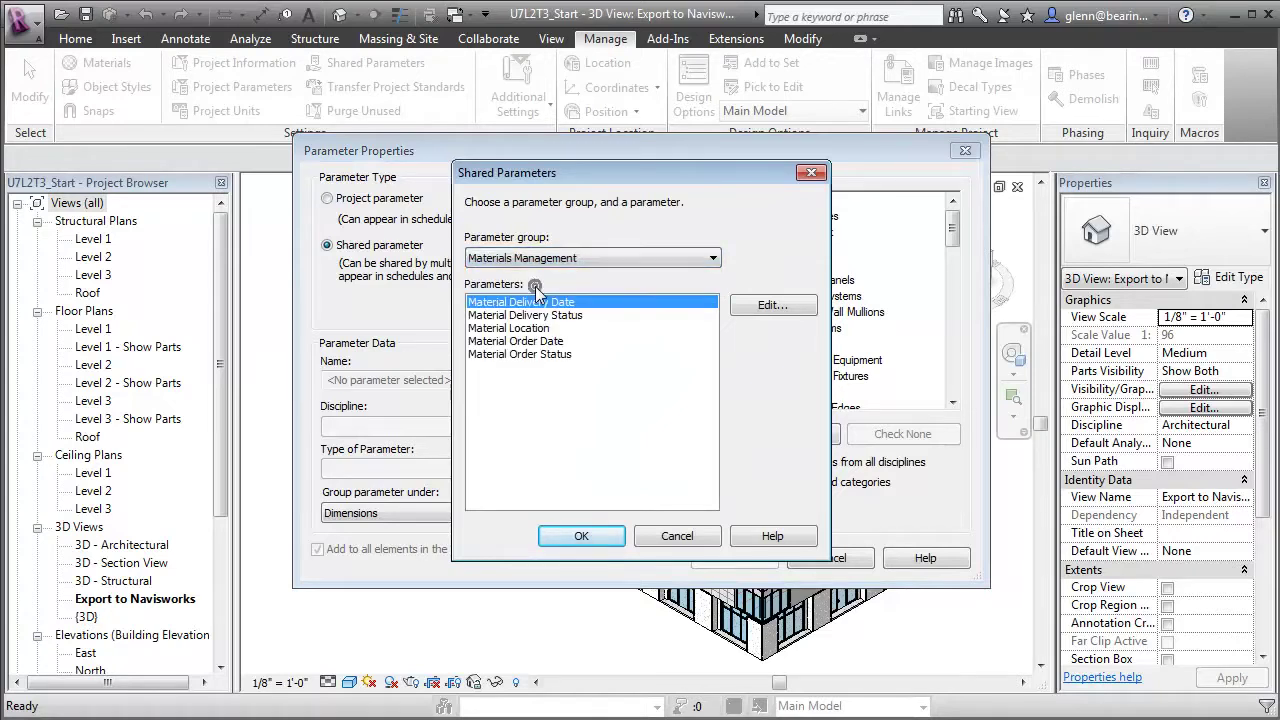
click(545, 341)
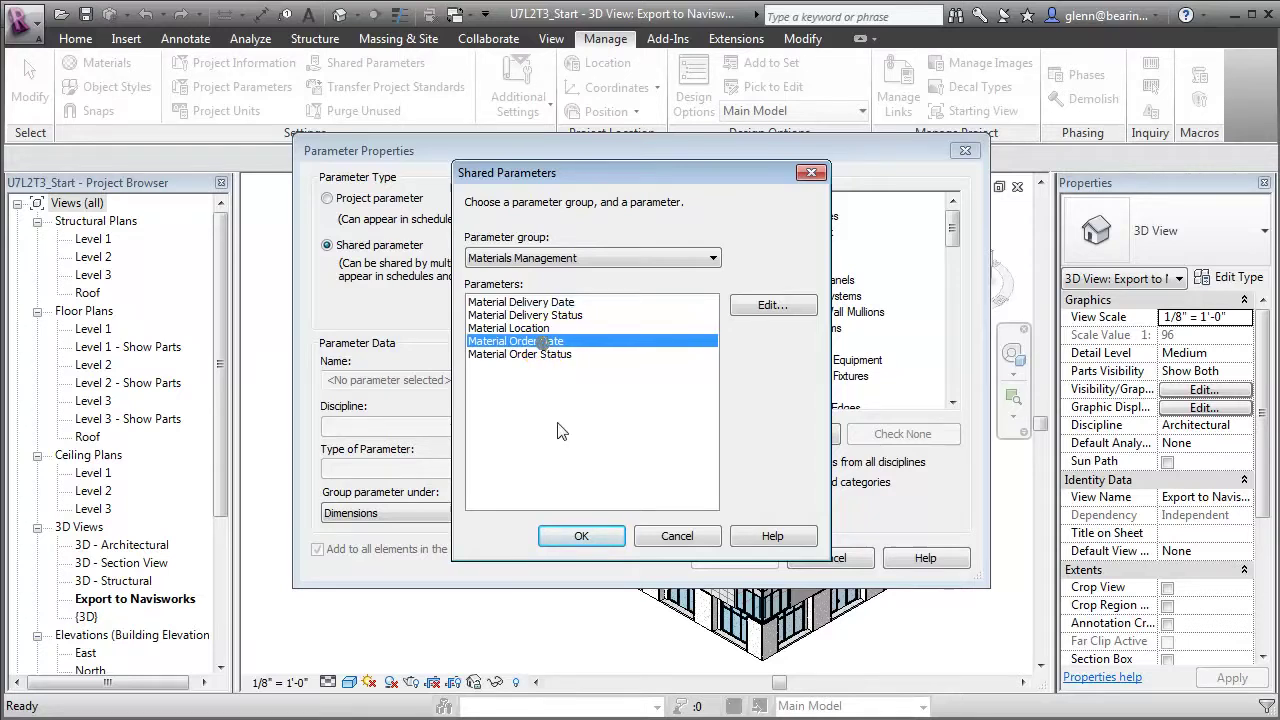
click(581, 531)
- Group the Material Order Date parameter under Construction and apply it to the Structural Columns and Structural Framing categories
click(445, 511)
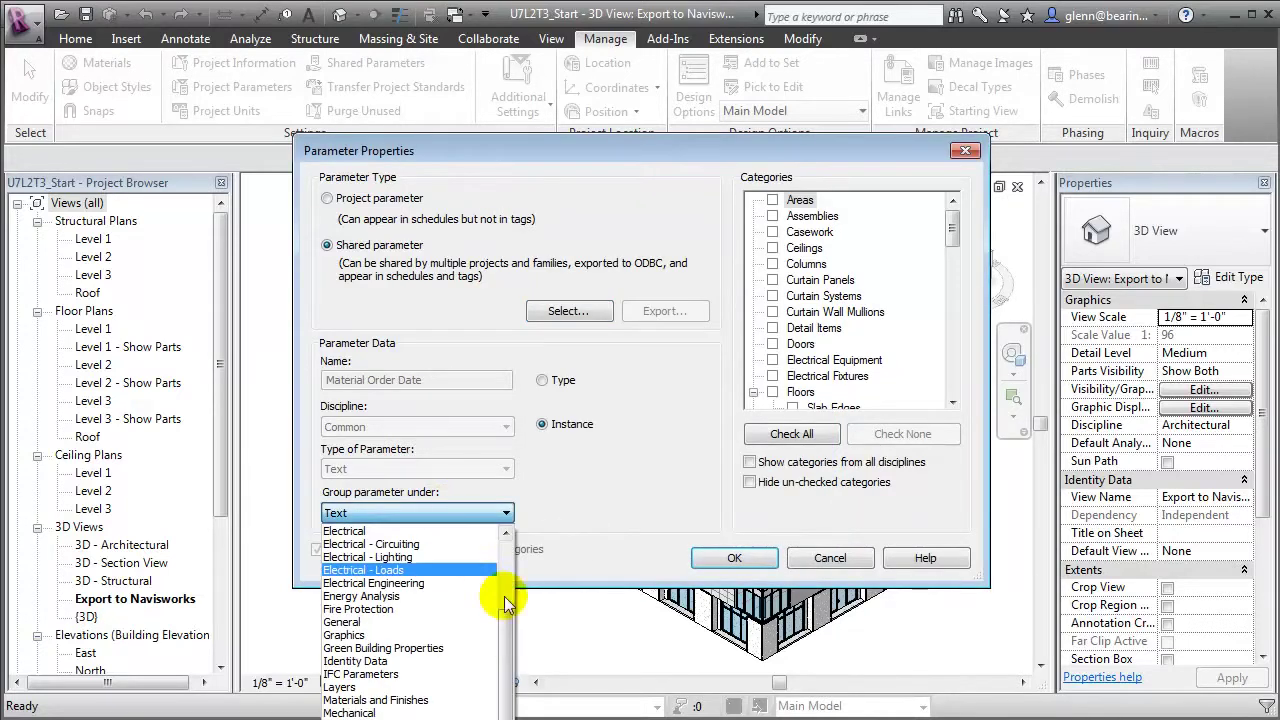
drag(507, 630, 507, 570)
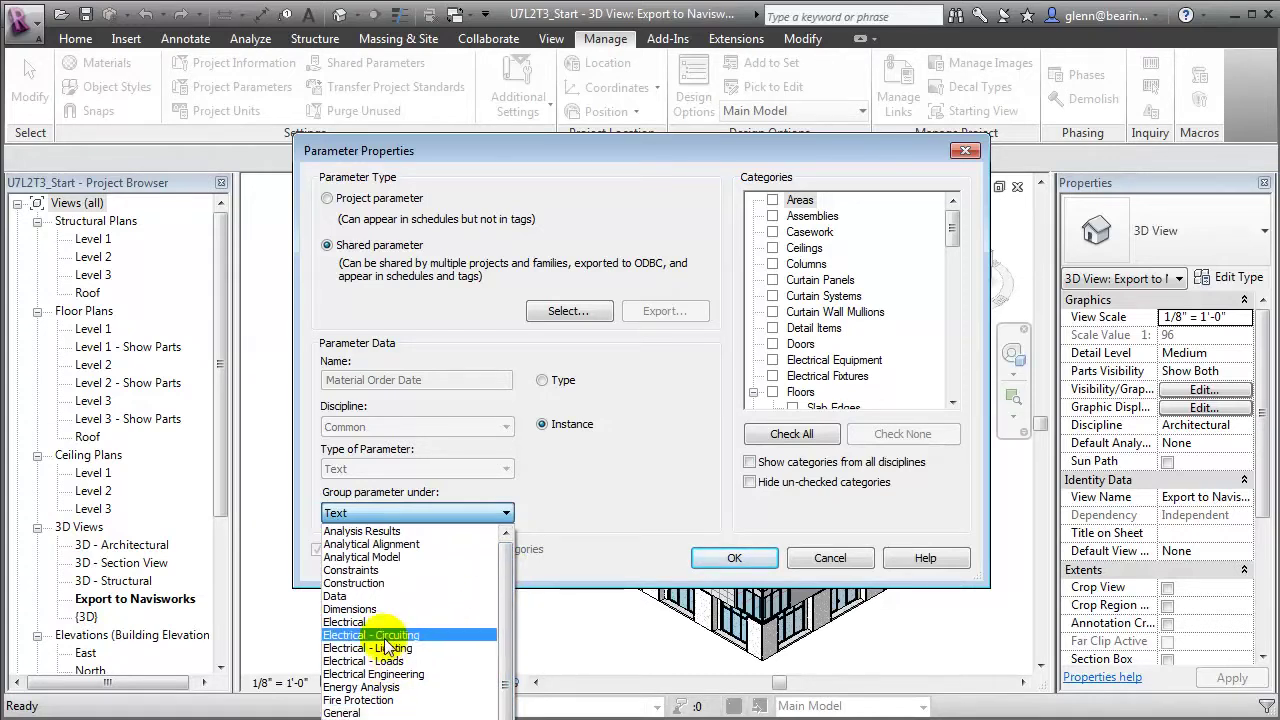
click(375, 583)
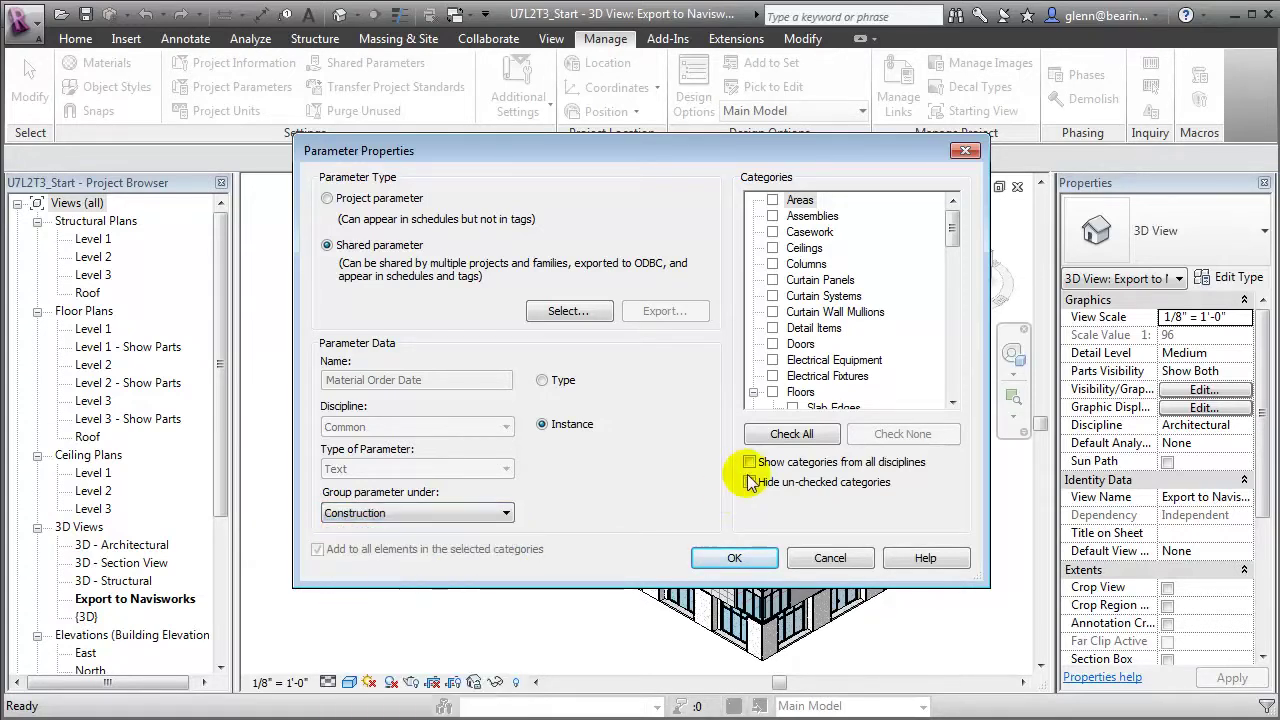
drag(946, 243, 955, 388)
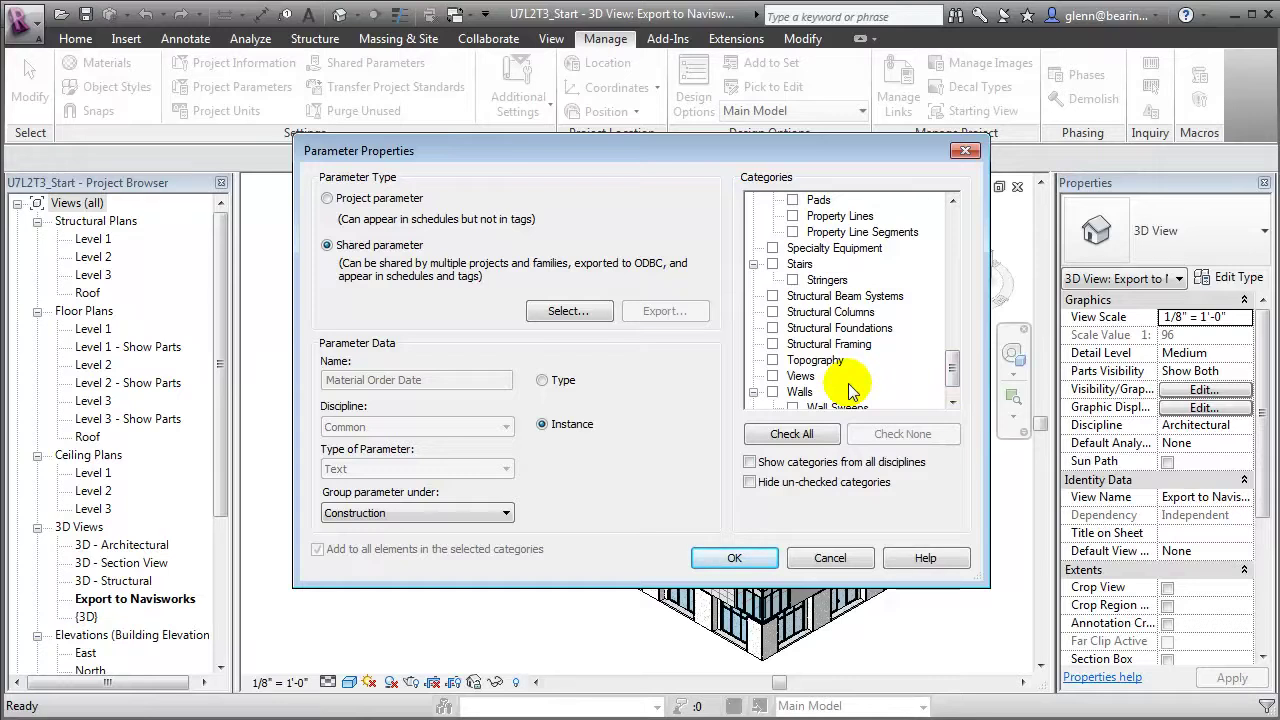
click(771, 312)
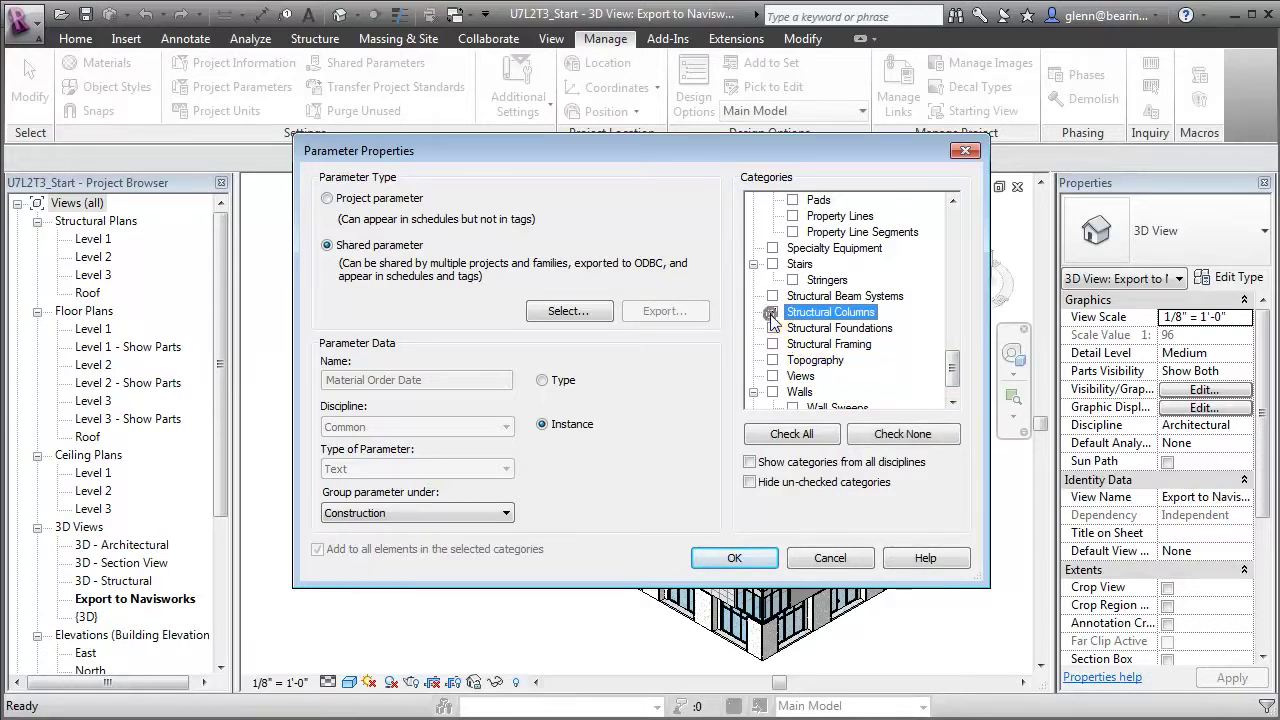
click(772, 344)
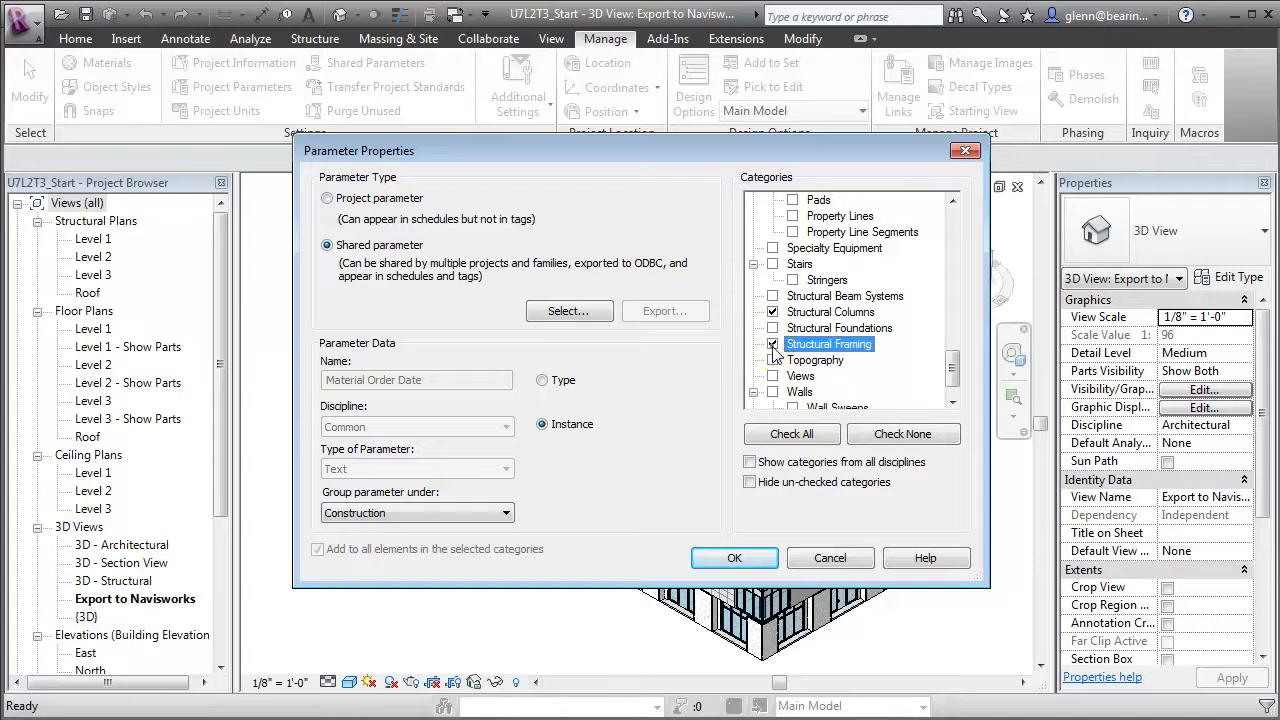
click(740, 556)
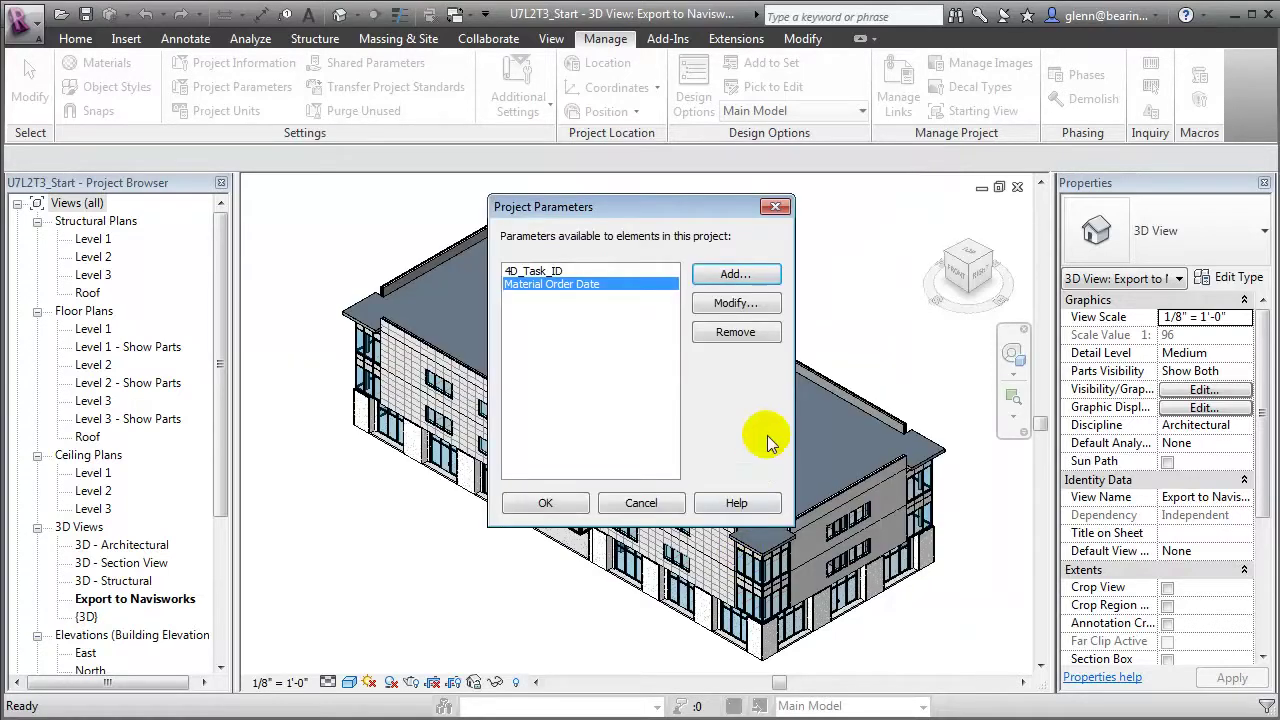
- Start a new project parameter based on the shared parameter Material Order Status from the Materials Management group
click(736, 274)
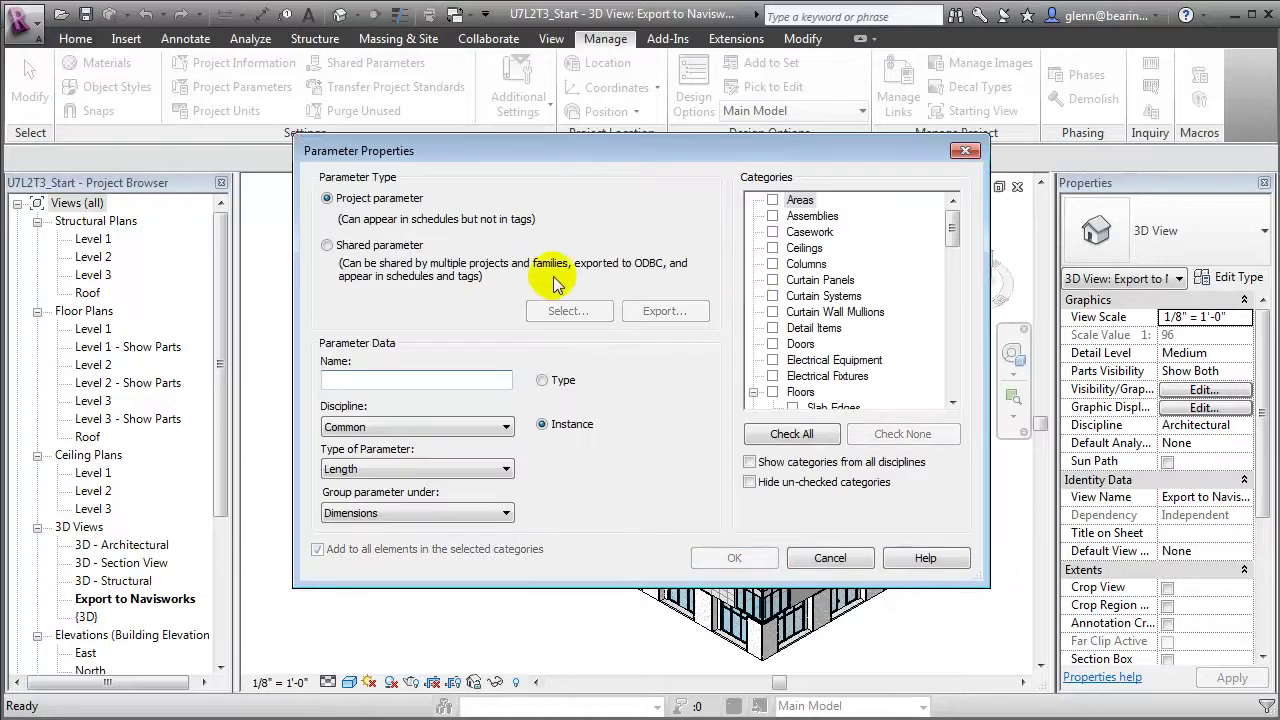
click(425, 246)
click(545, 313)
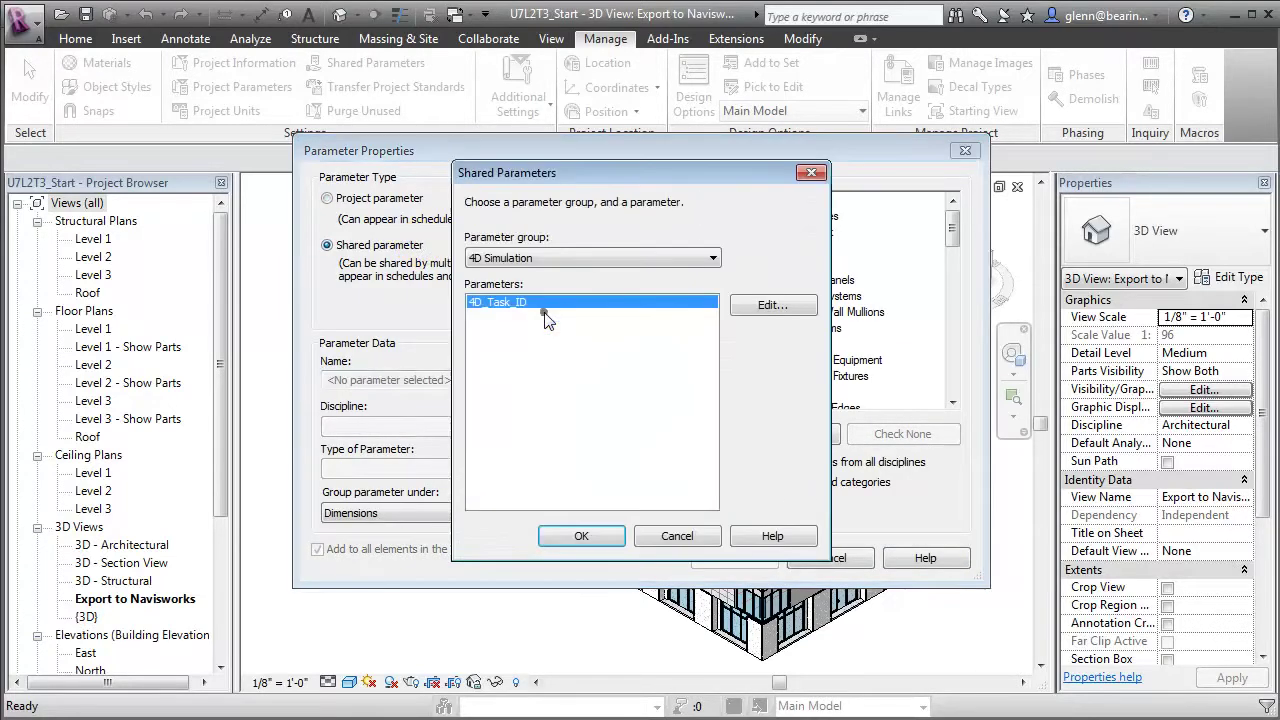
click(547, 257)
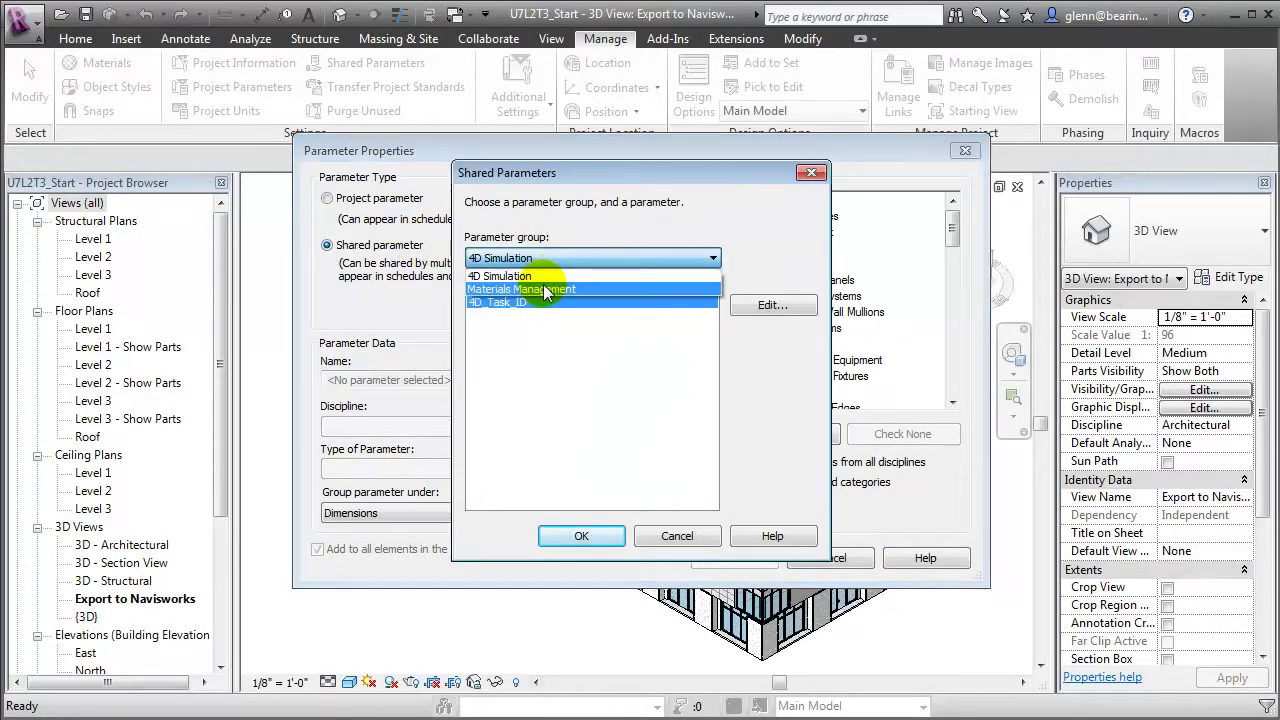
click(545, 290)
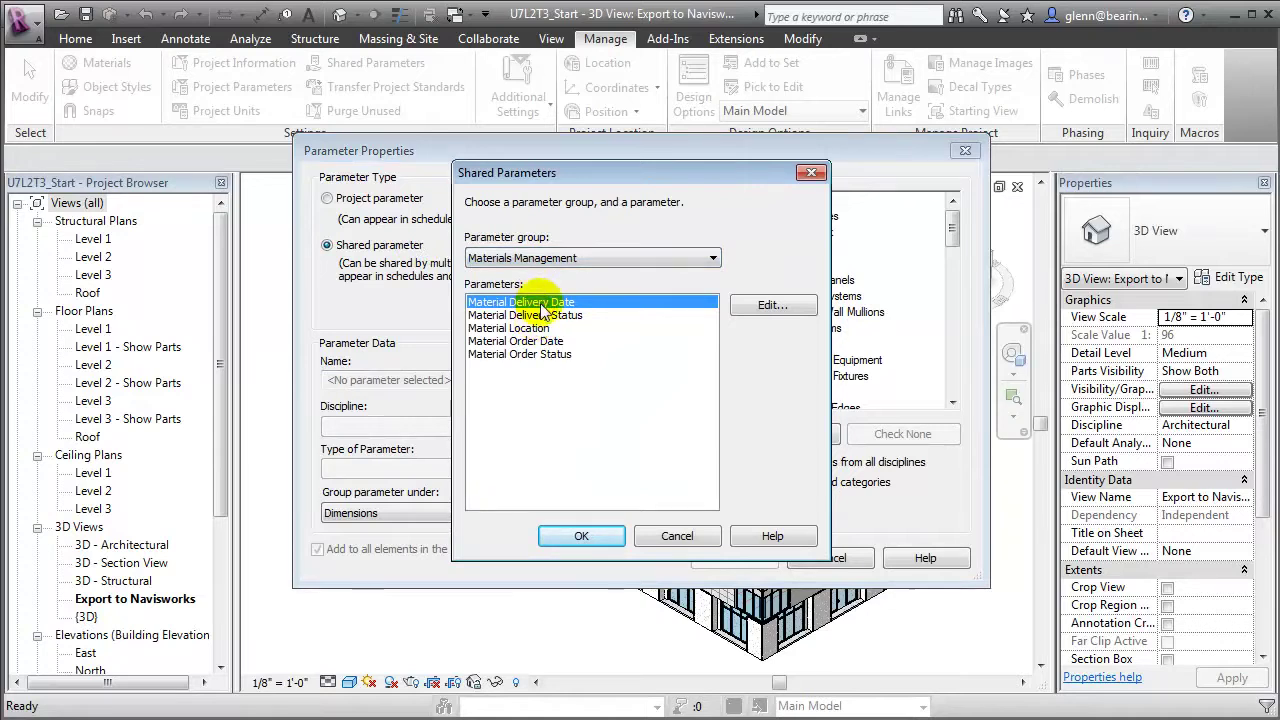
click(560, 354)
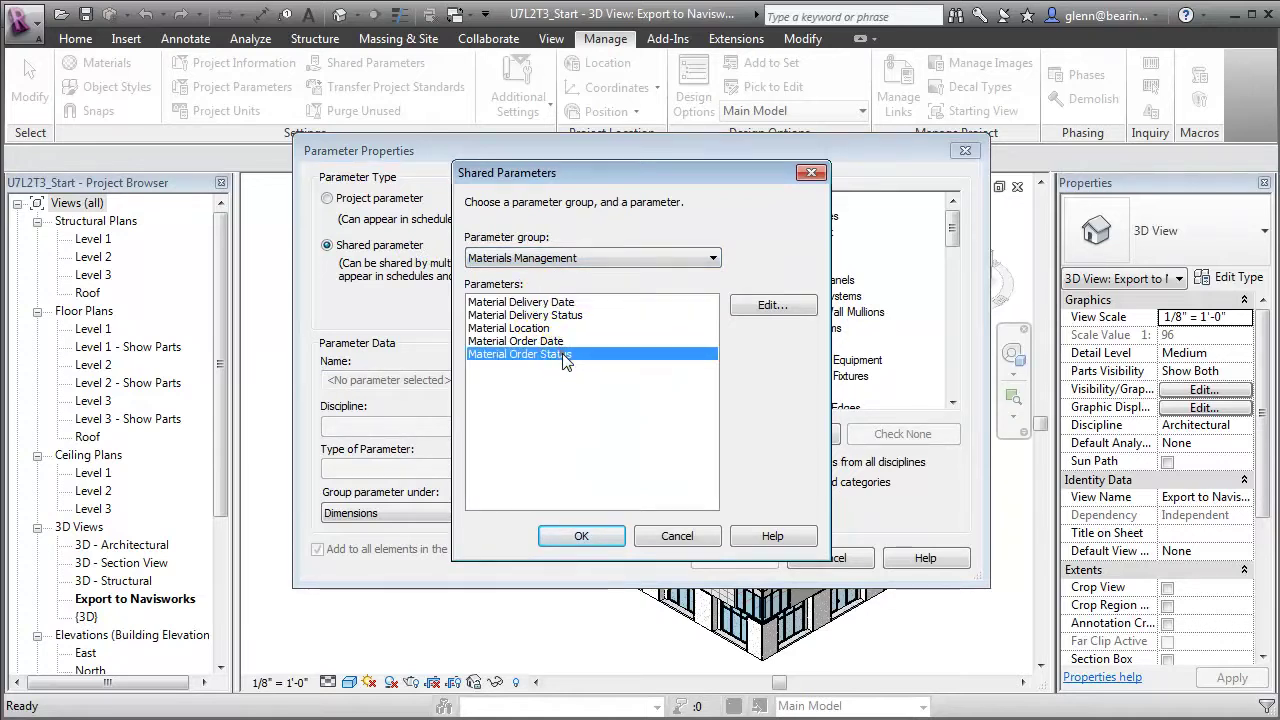
click(582, 536)
- Group the Material Order Status parameter under Construction and apply it to the Structural Columns and Structural Framing categories
click(470, 513)
scroll(480, 587, up, 5)
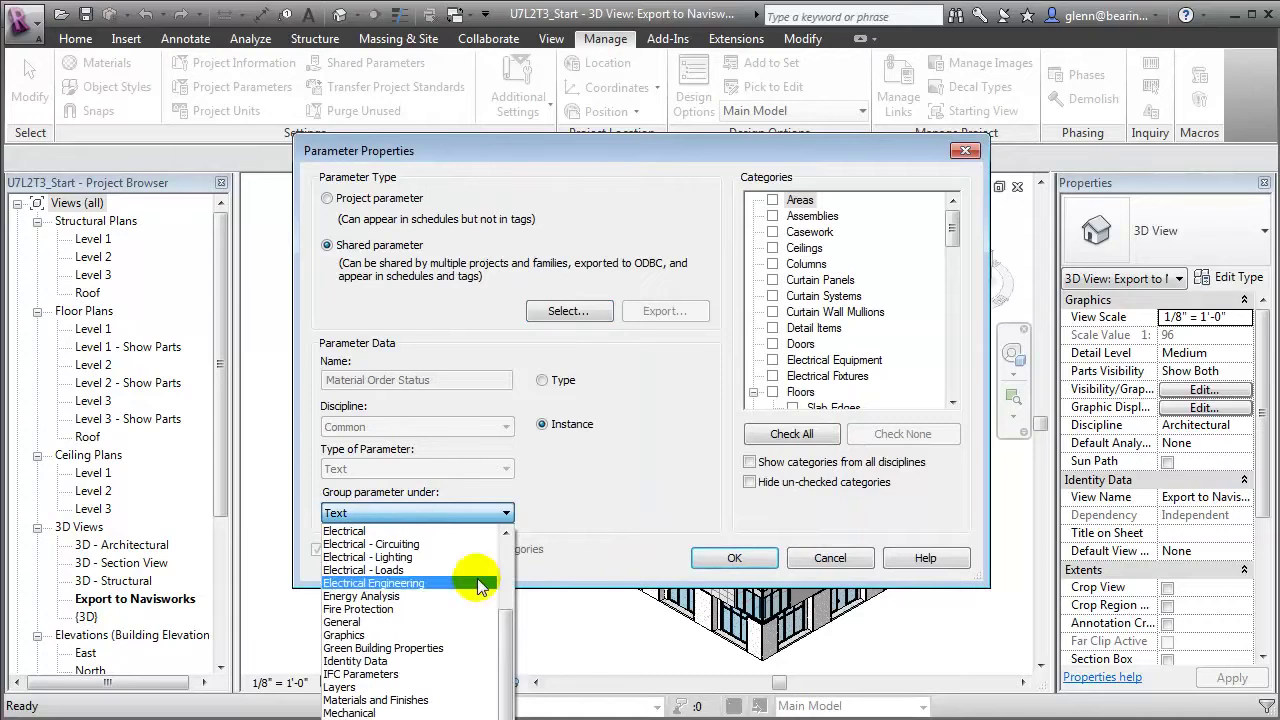
scroll(500, 606, up, 2)
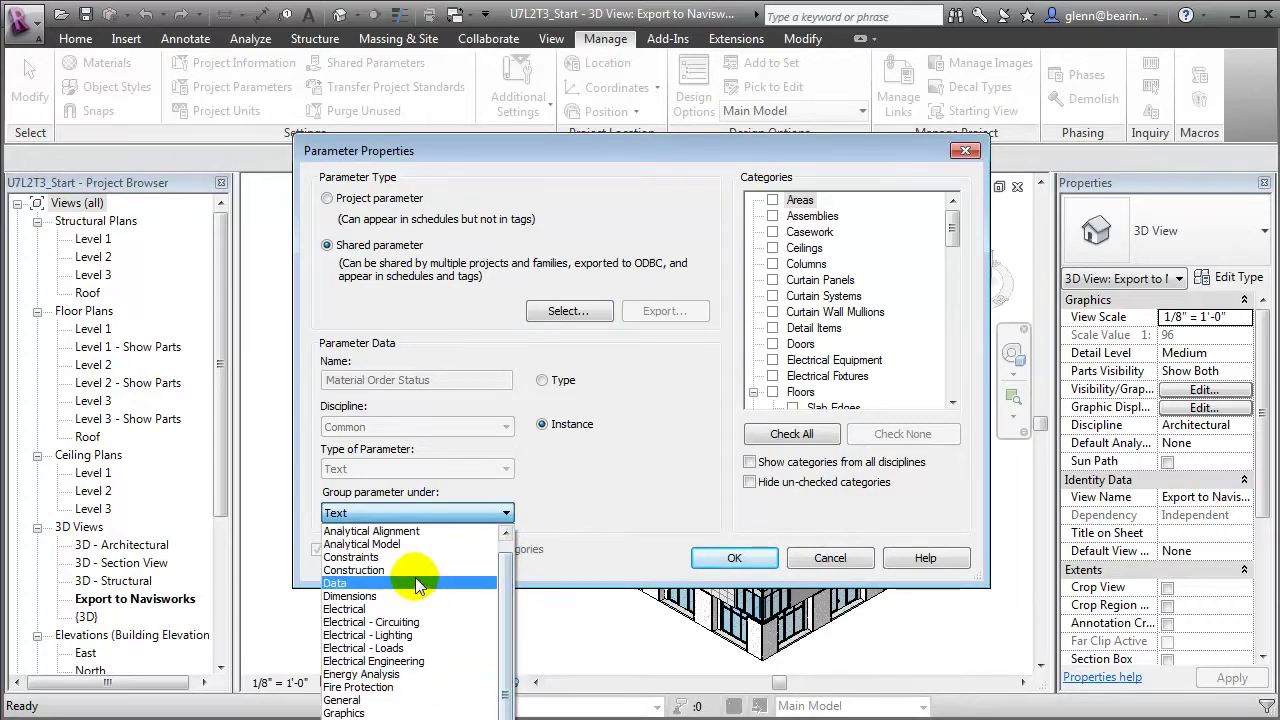
click(390, 570)
drag(952, 232, 954, 366)
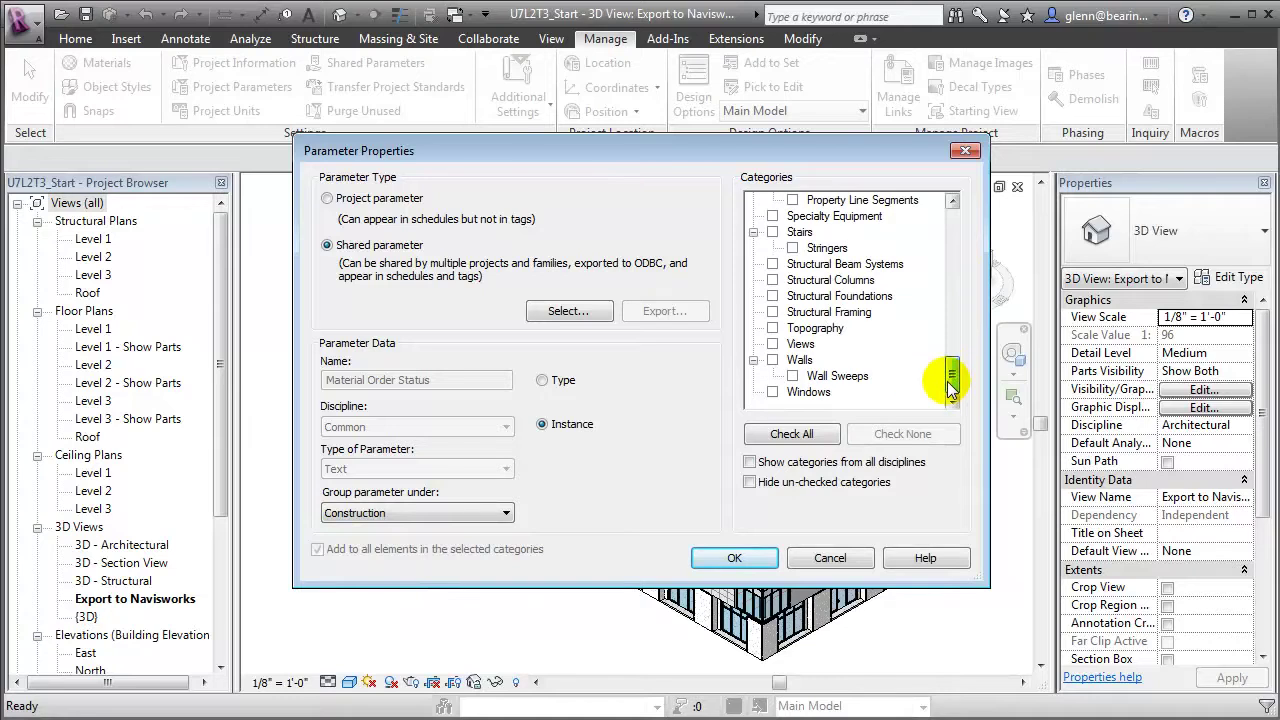
click(772, 280)
click(772, 312)
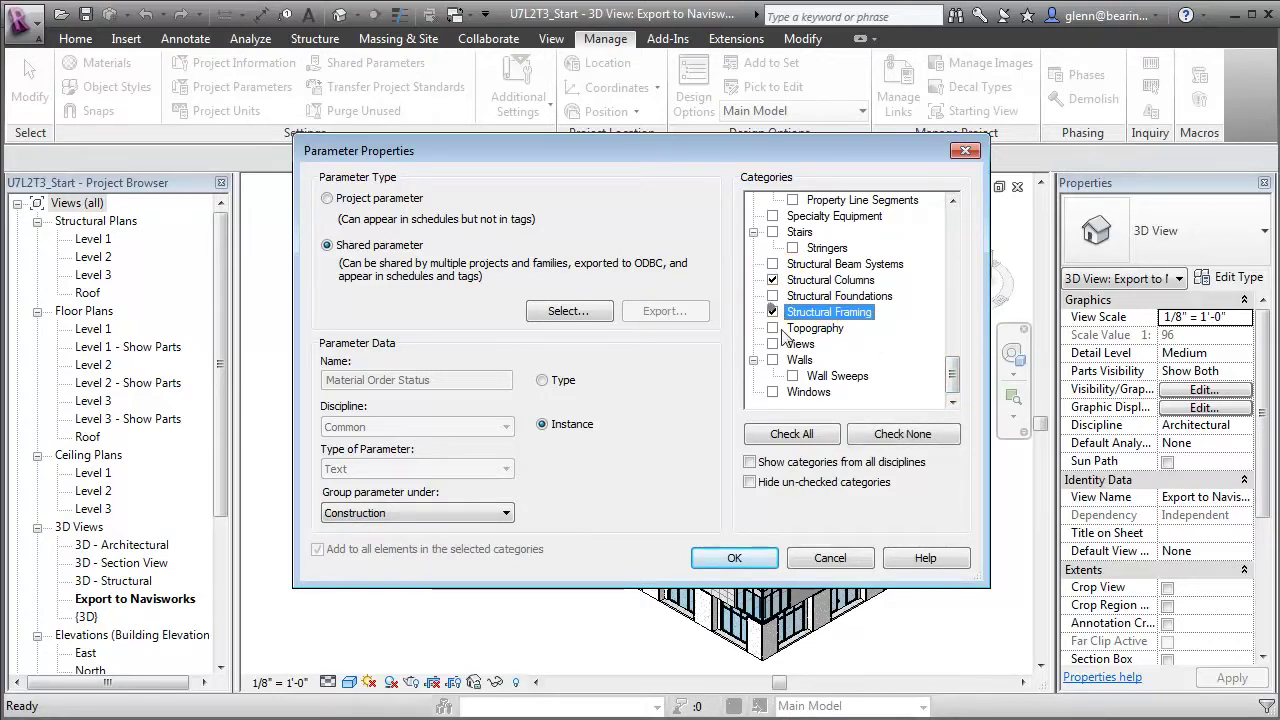
click(744, 555)
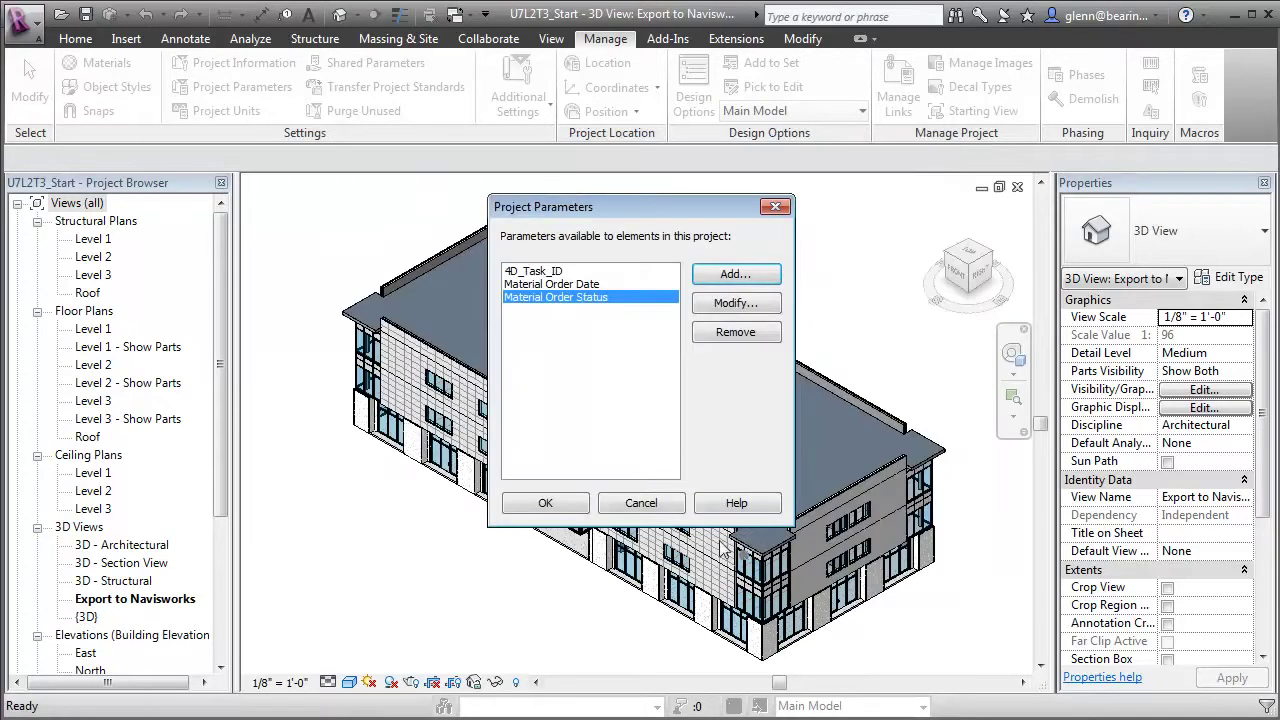
- Start a new project parameter based on the shared parameter Material Delivery Date from the Materials Management group
click(736, 276)
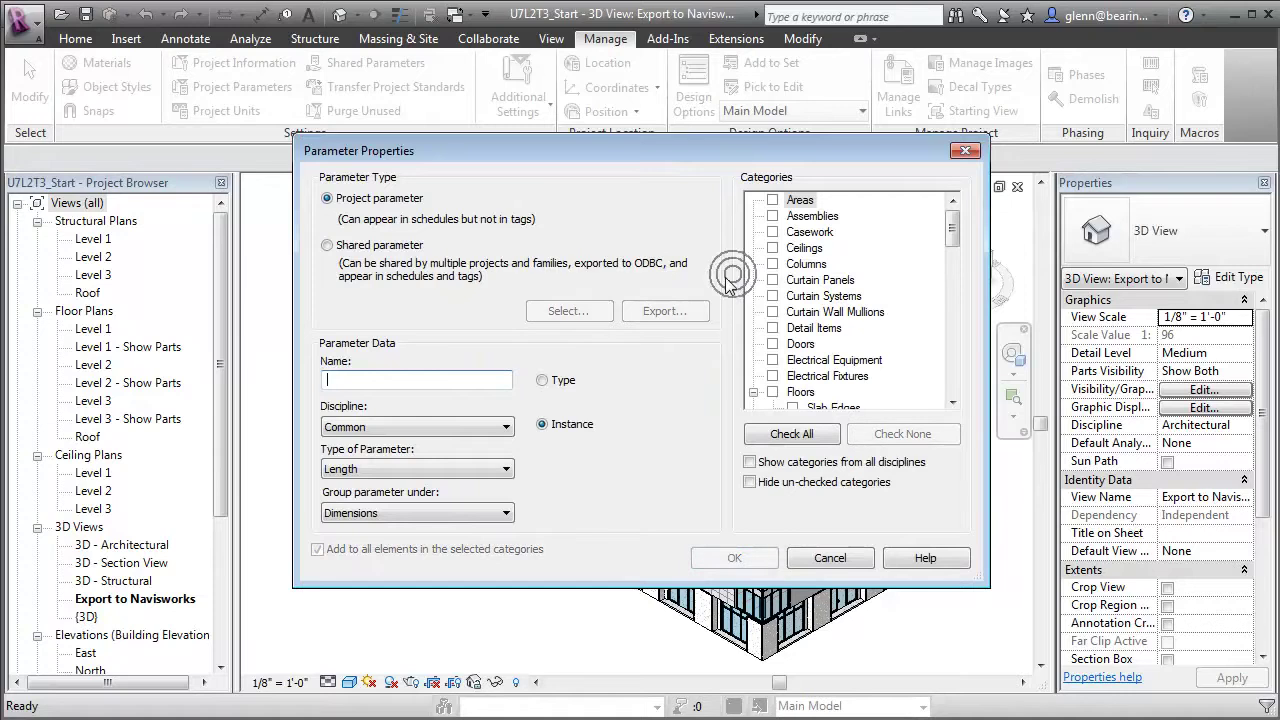
click(380, 255)
click(568, 311)
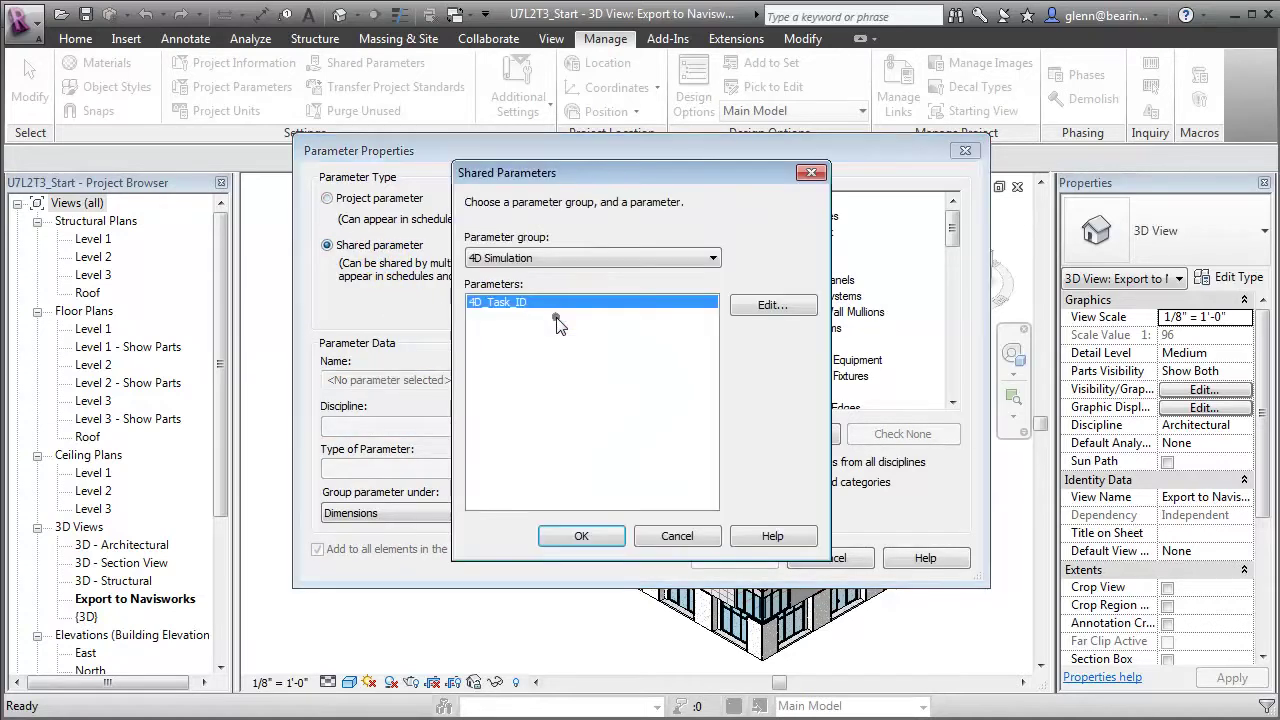
click(615, 252)
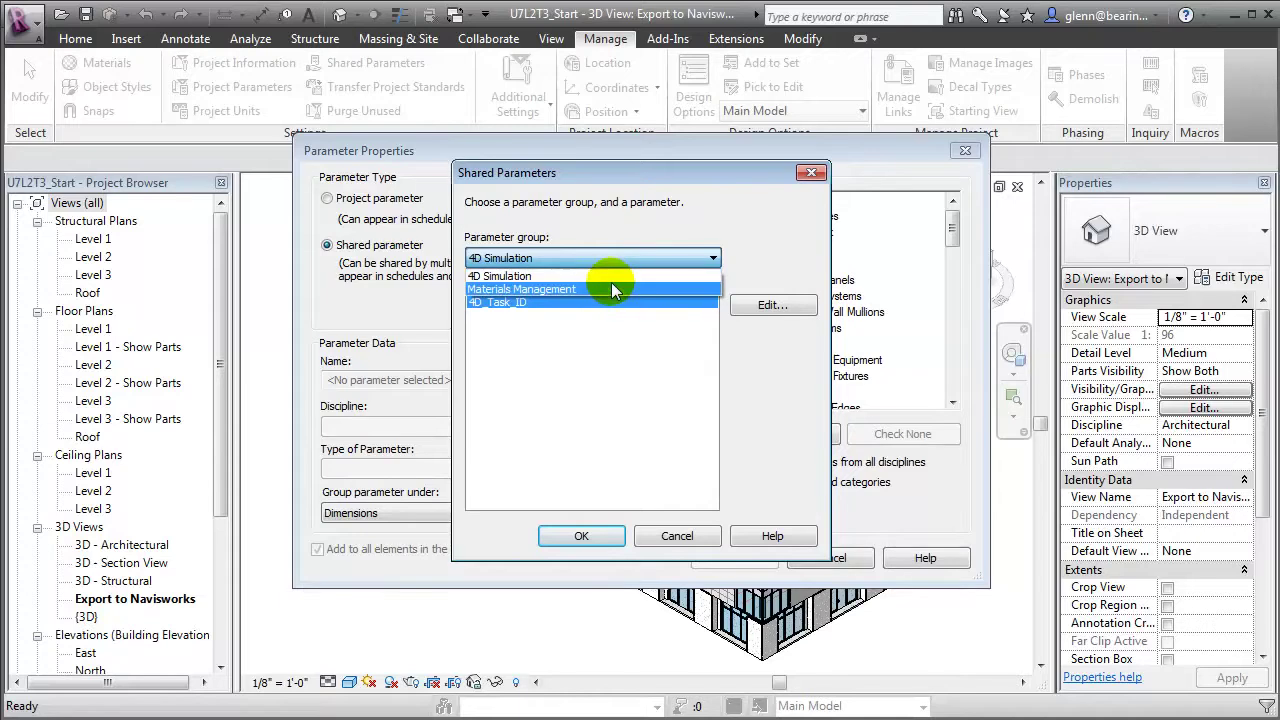
click(611, 289)
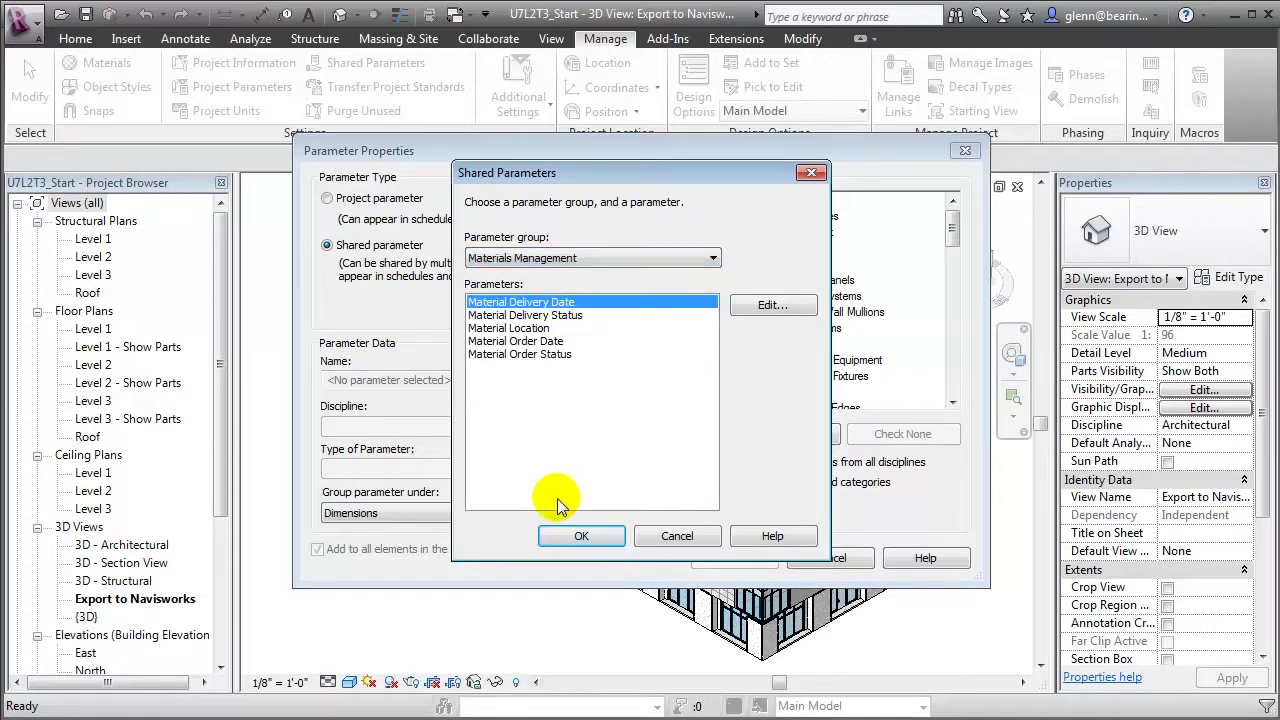
click(578, 535)
- Group the Material Delivery Date parameter under Construction and apply it to the Structural Columns and Structural Framing categories
click(478, 513)
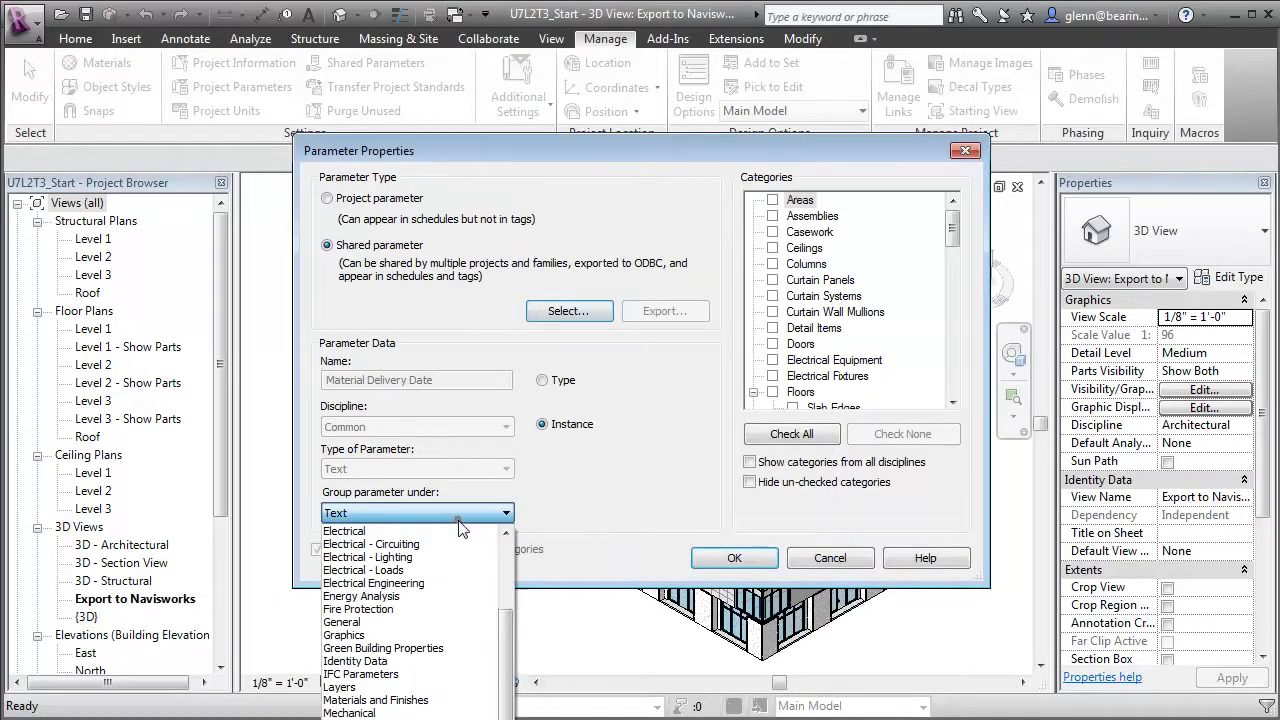
scroll(503, 640, up, 3)
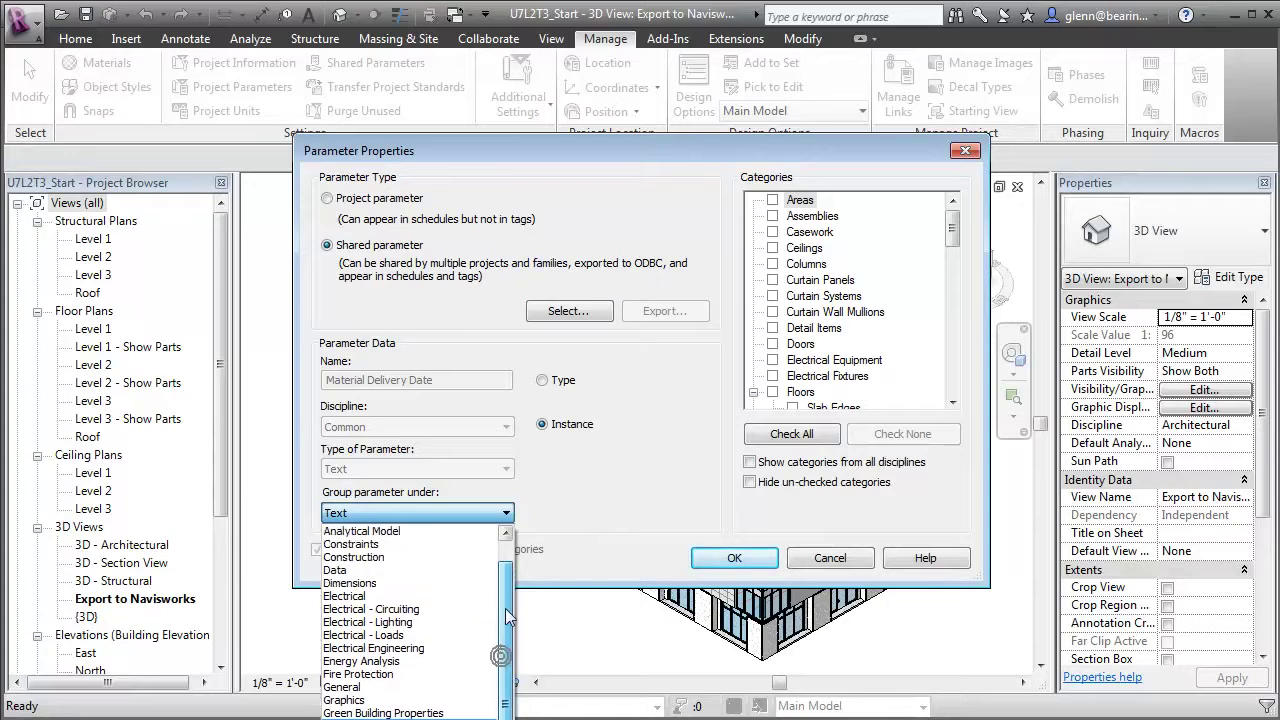
click(435, 583)
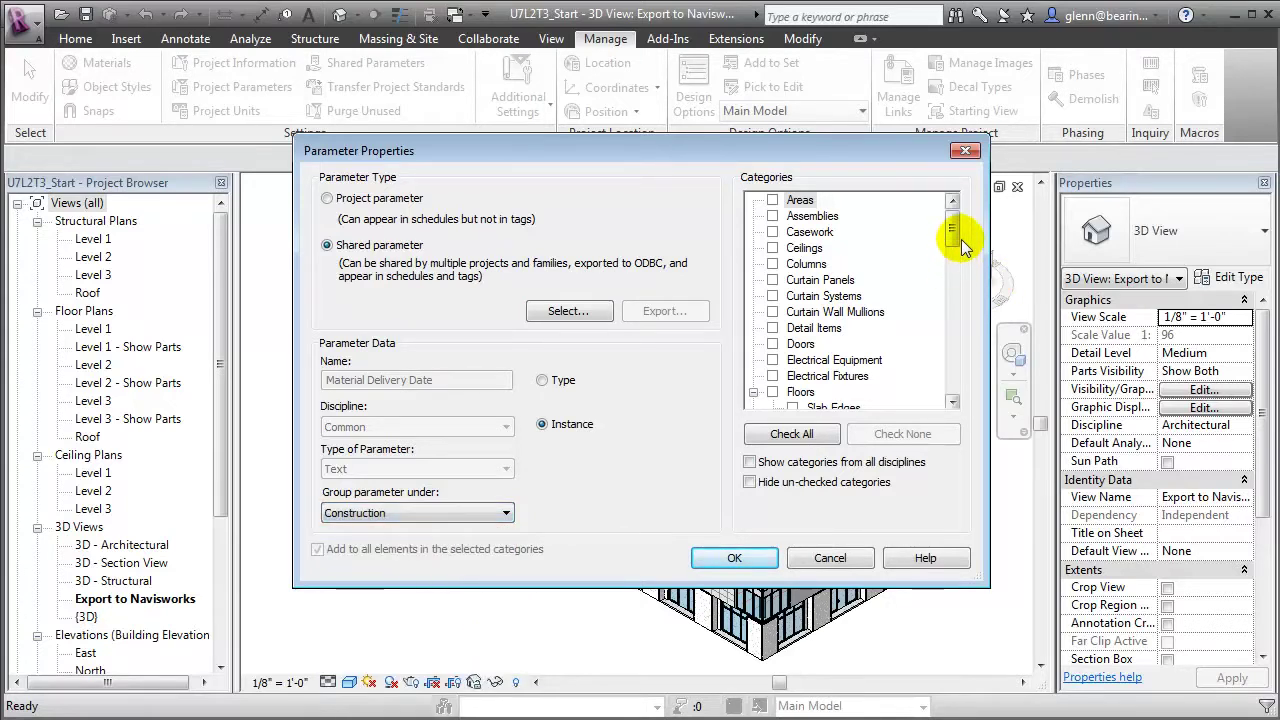
drag(958, 240, 957, 371)
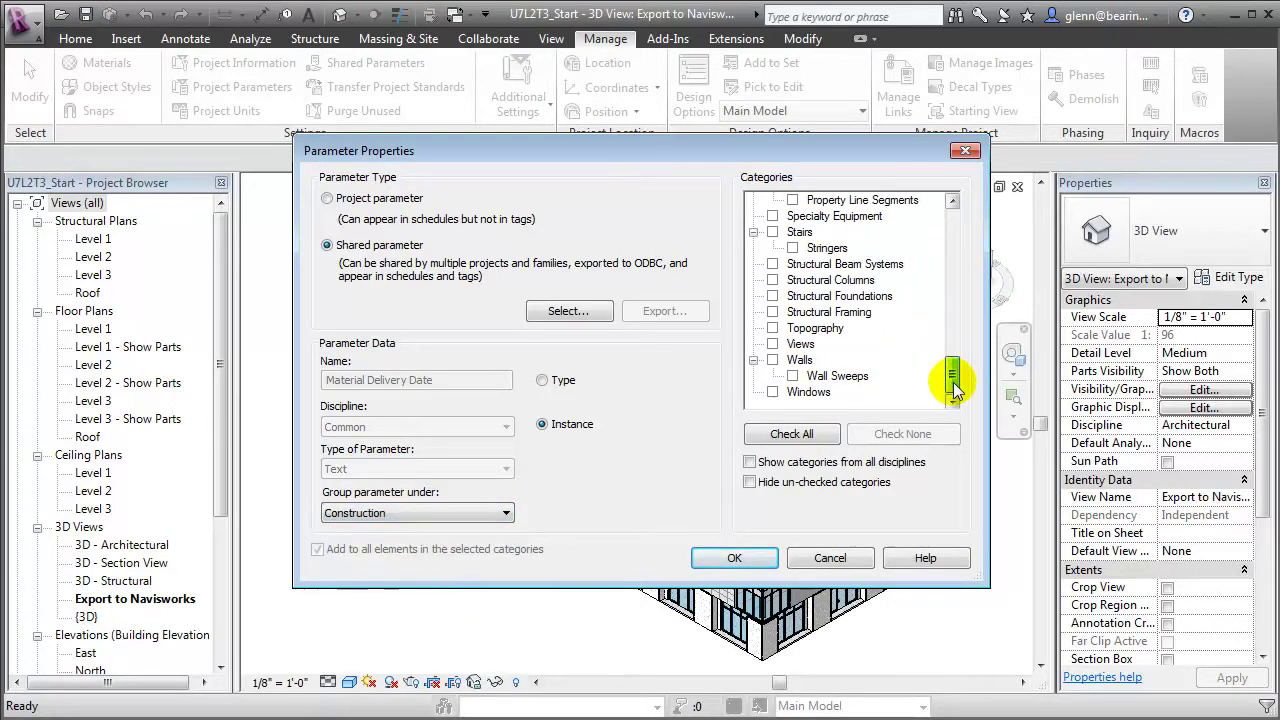
click(772, 280)
click(772, 312)
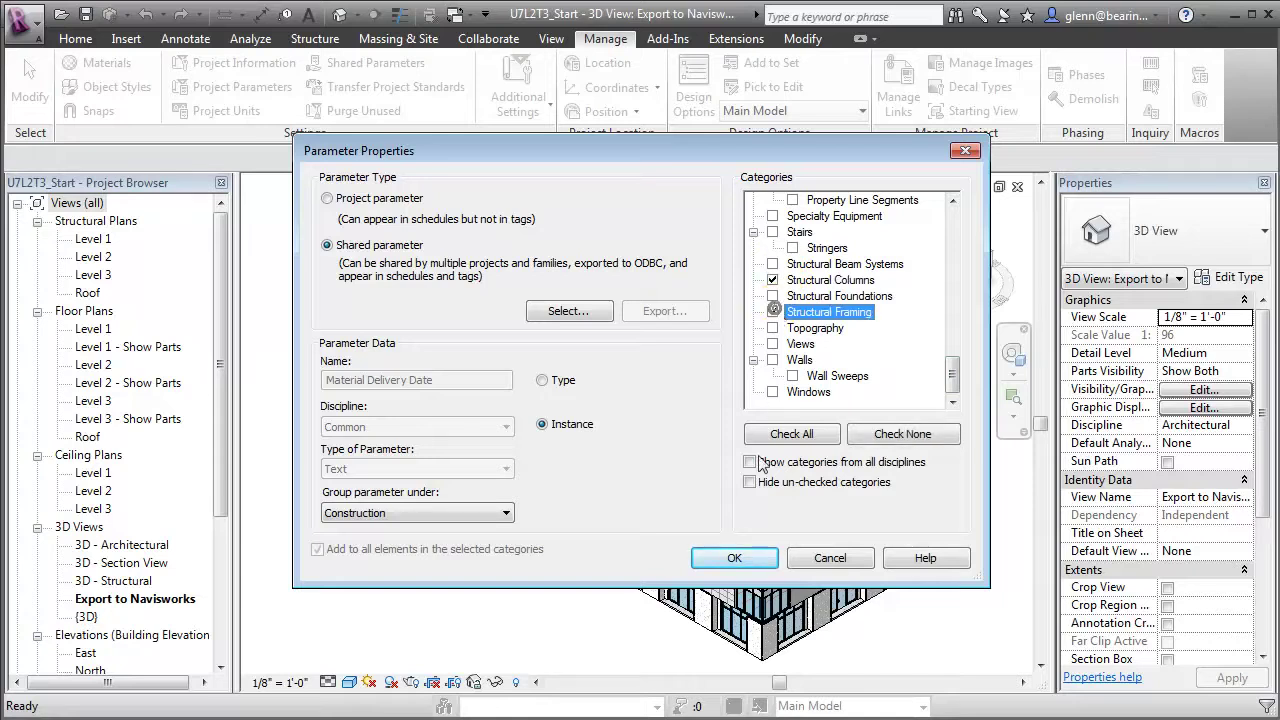
click(755, 560)
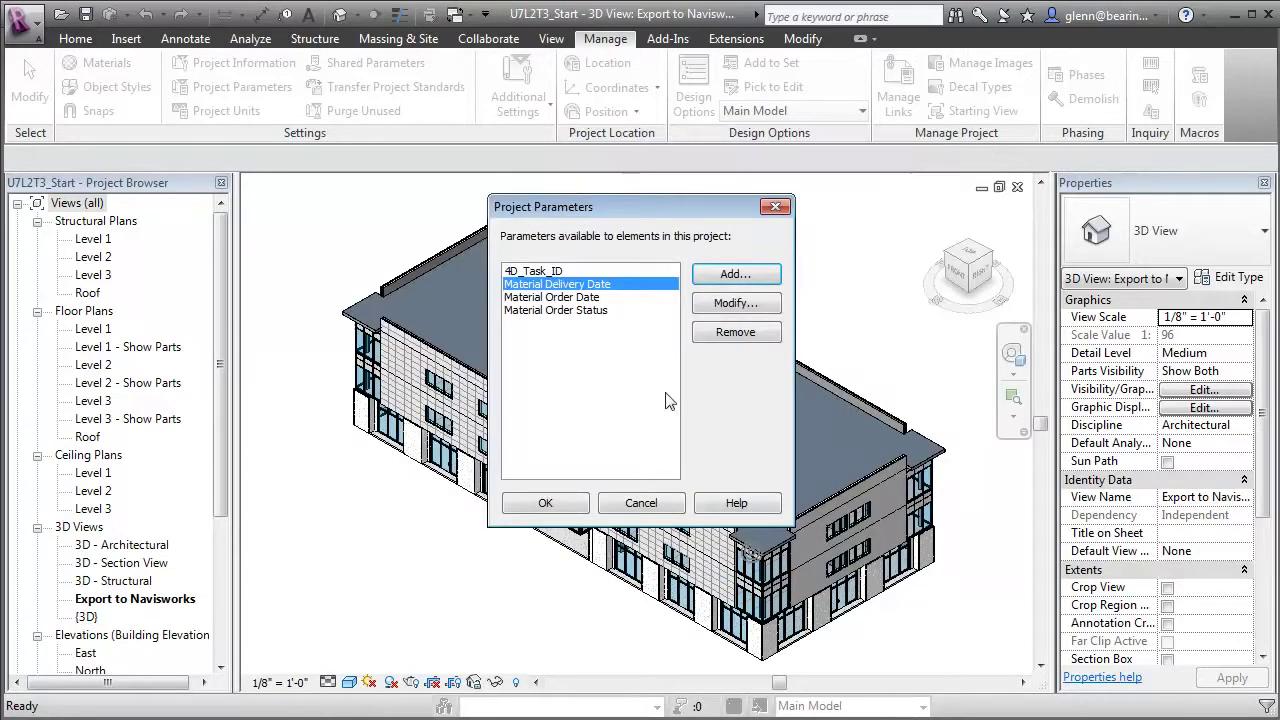
- Start a new project parameter based on the shared parameter Material Delivery Status from the Materials Management group
click(735, 274)
click(398, 246)
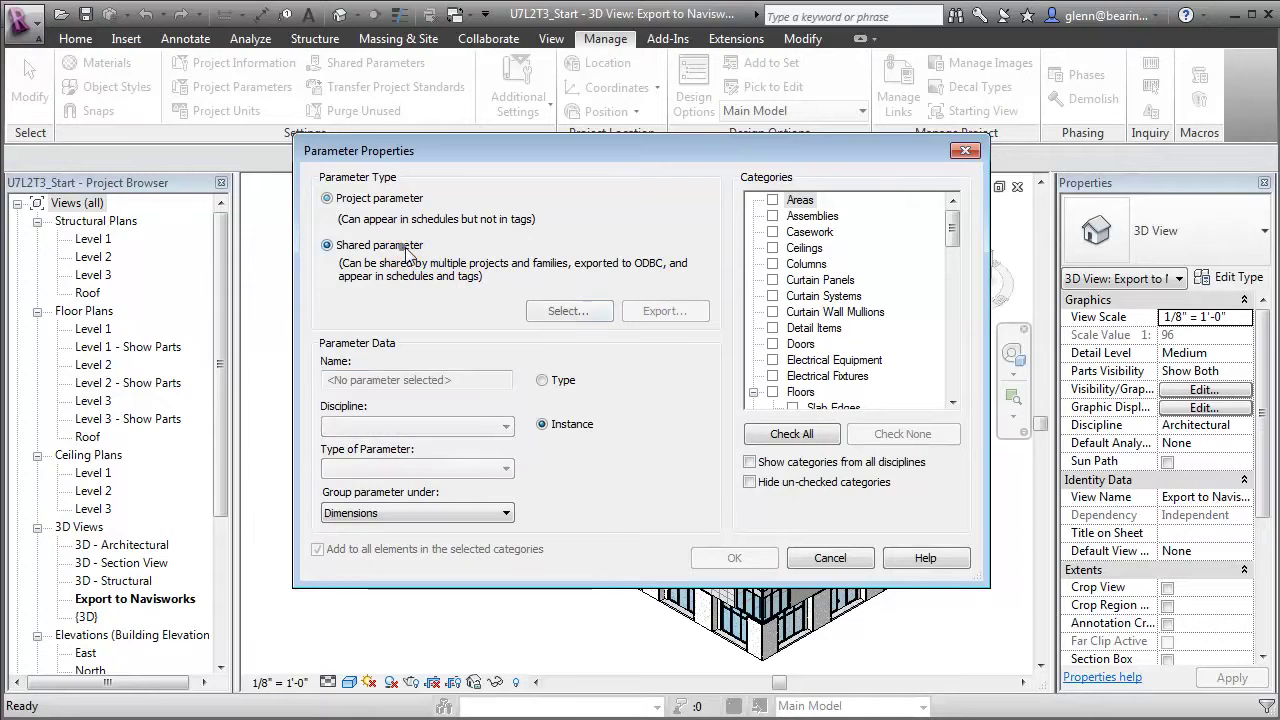
click(568, 311)
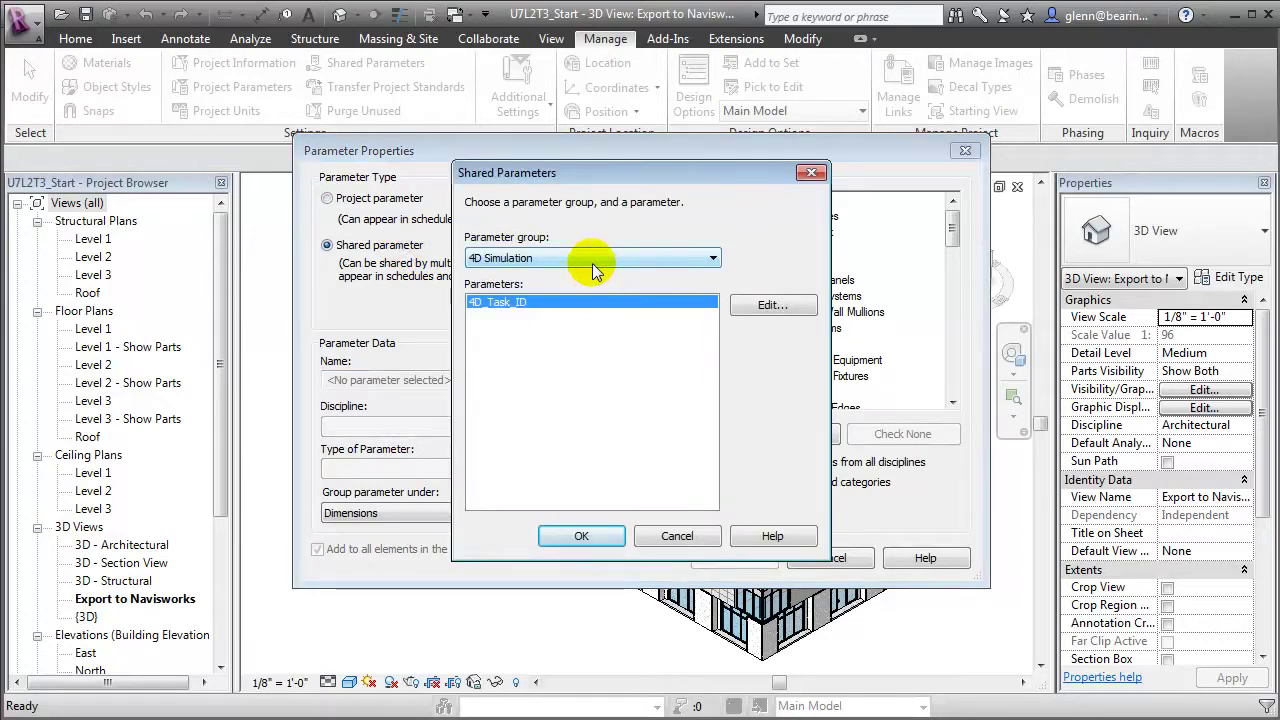
click(592, 261)
click(590, 284)
click(563, 316)
click(607, 540)
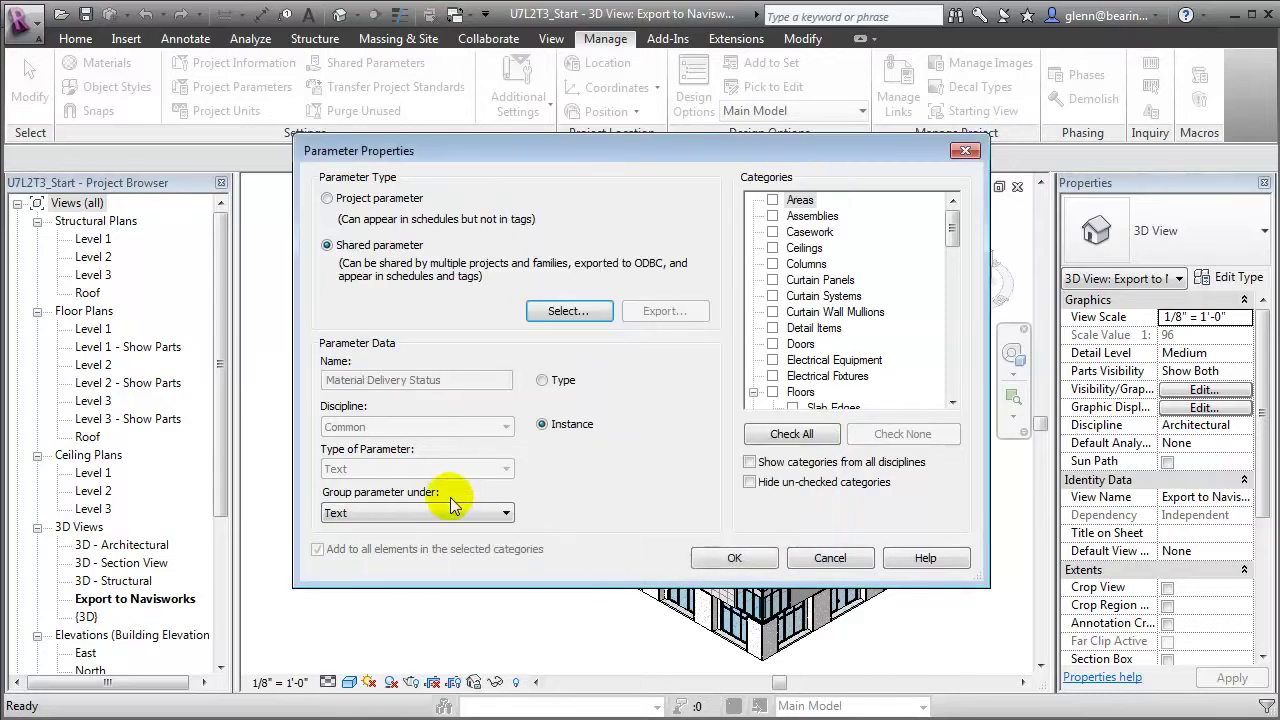
- Group the Material Delivery Status parameter under Construction and apply it to the Structural Columns and Structural Framing categories
click(450, 512)
scroll(467, 548, up, 3)
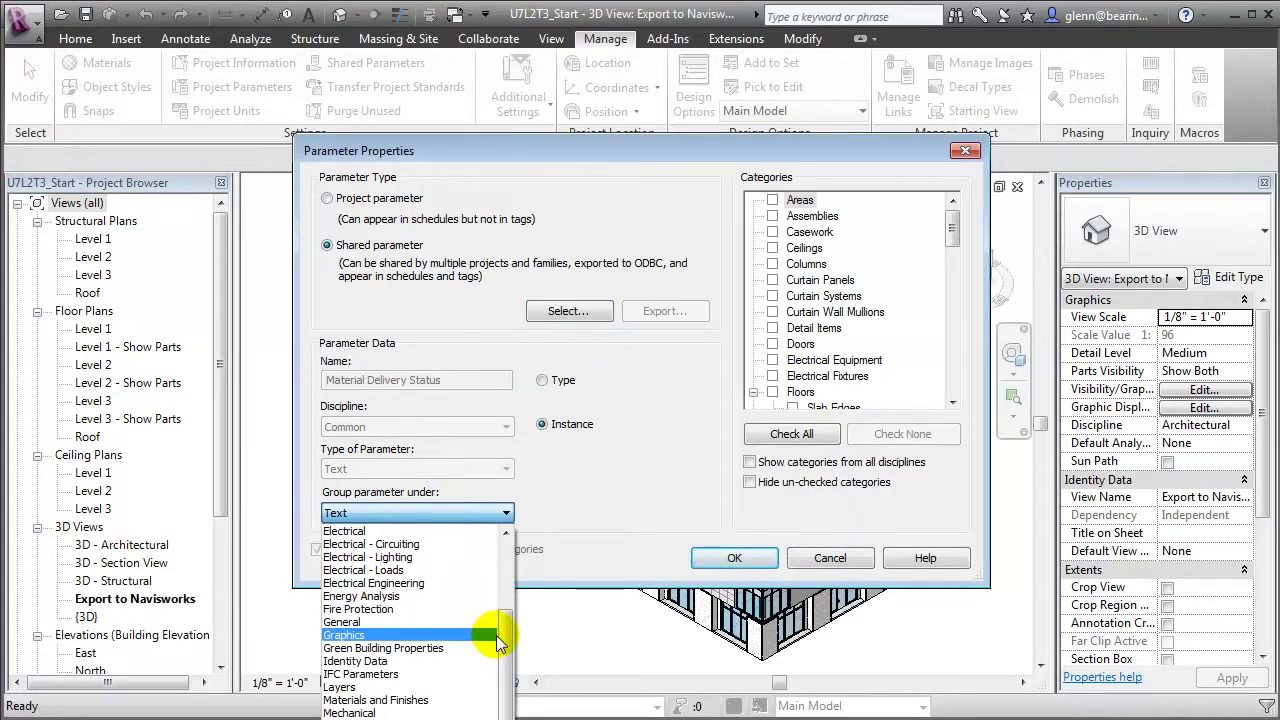
scroll(470, 600, up, 3)
click(392, 582)
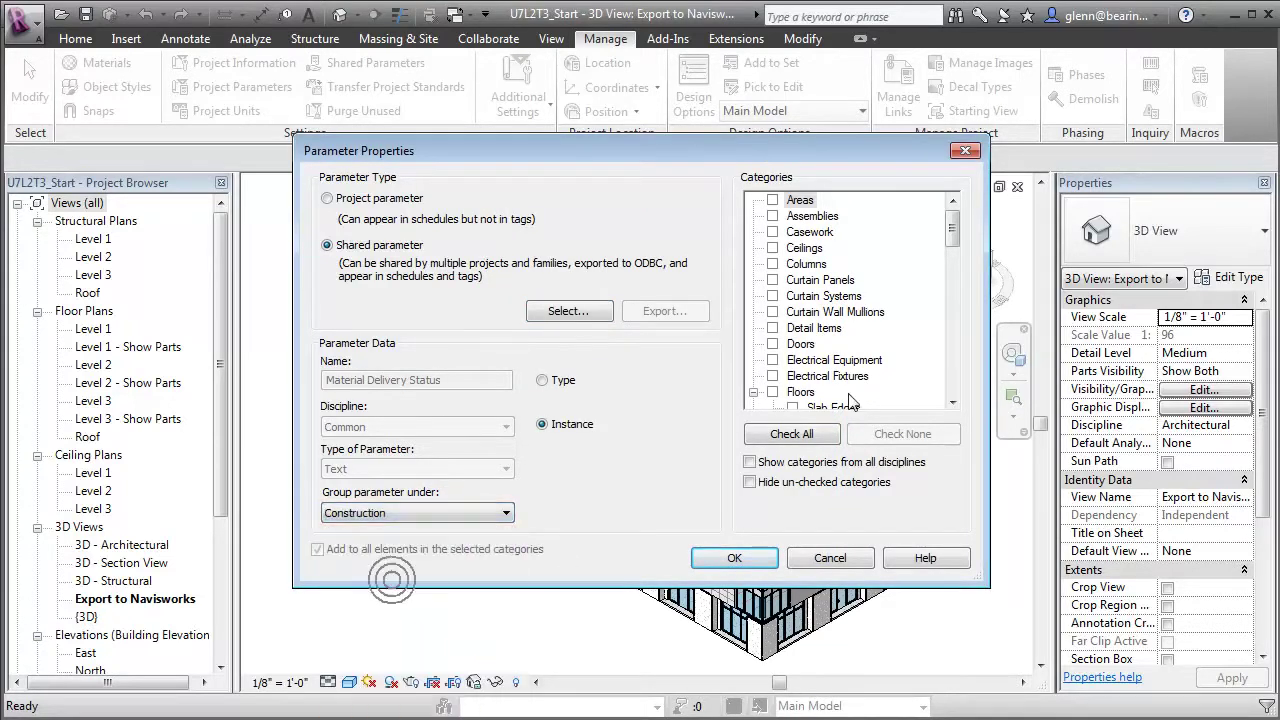
drag(953, 229, 952, 386)
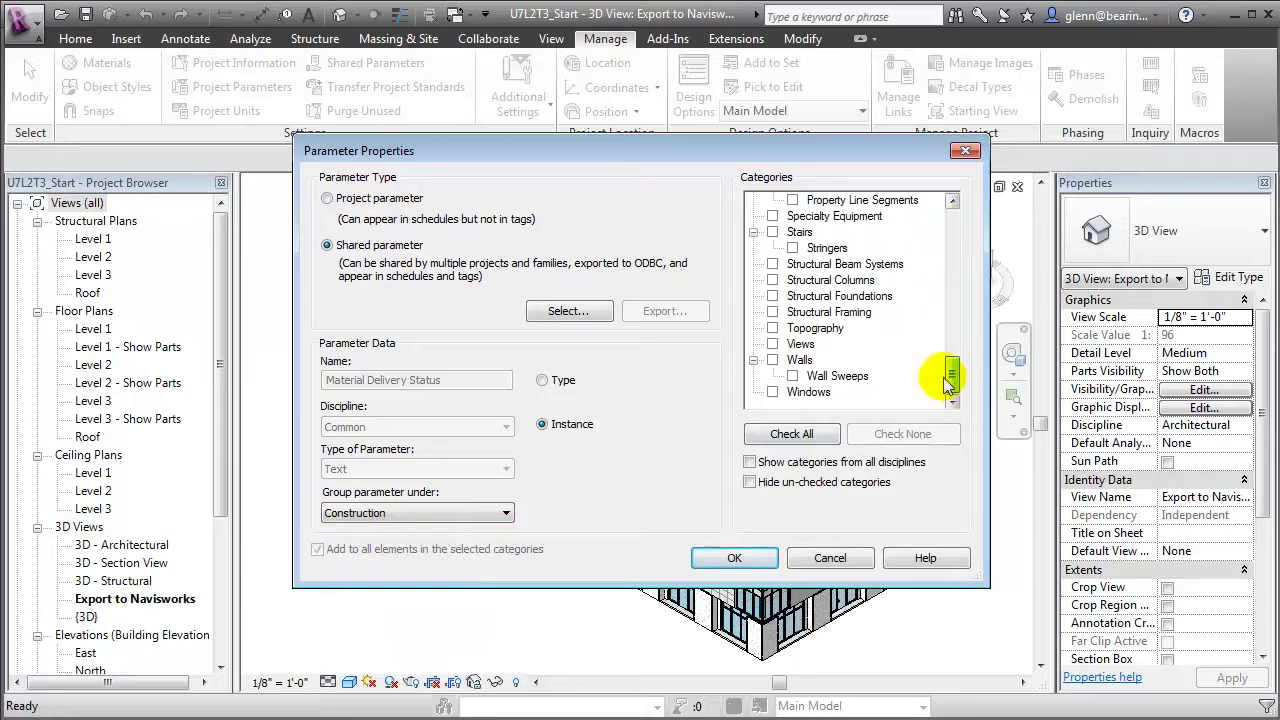
click(772, 280)
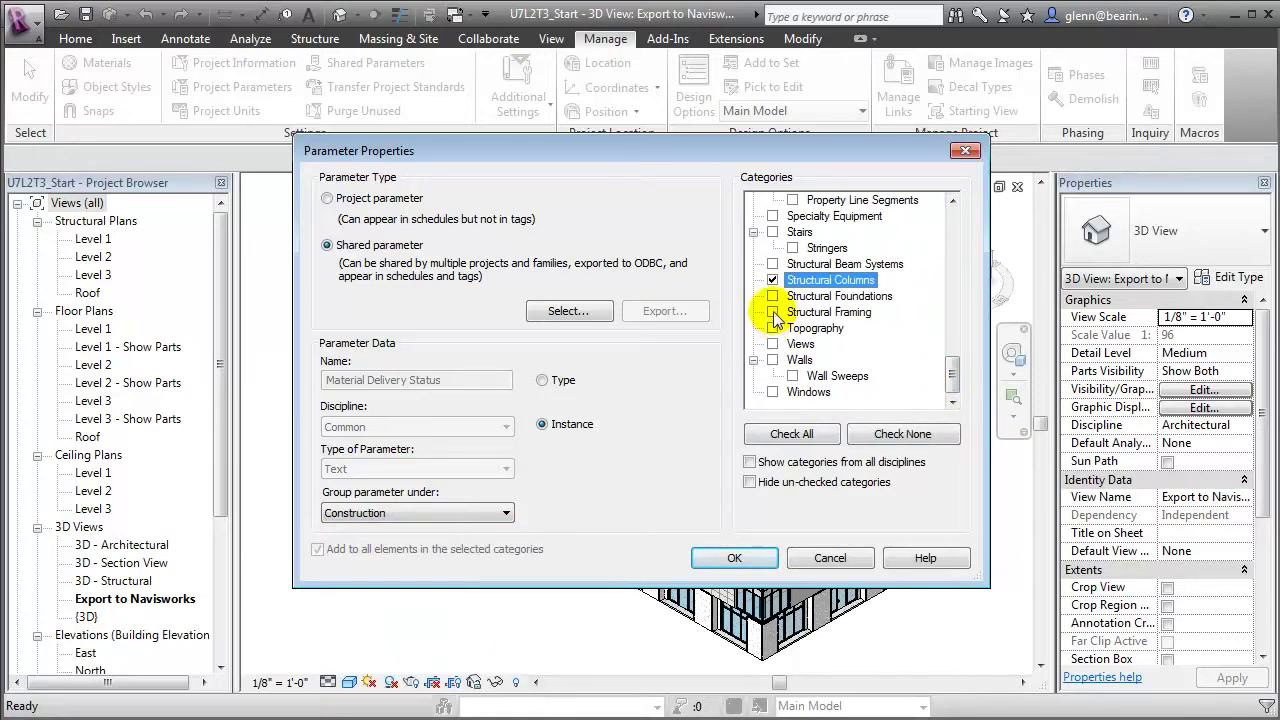
click(773, 312)
click(734, 557)
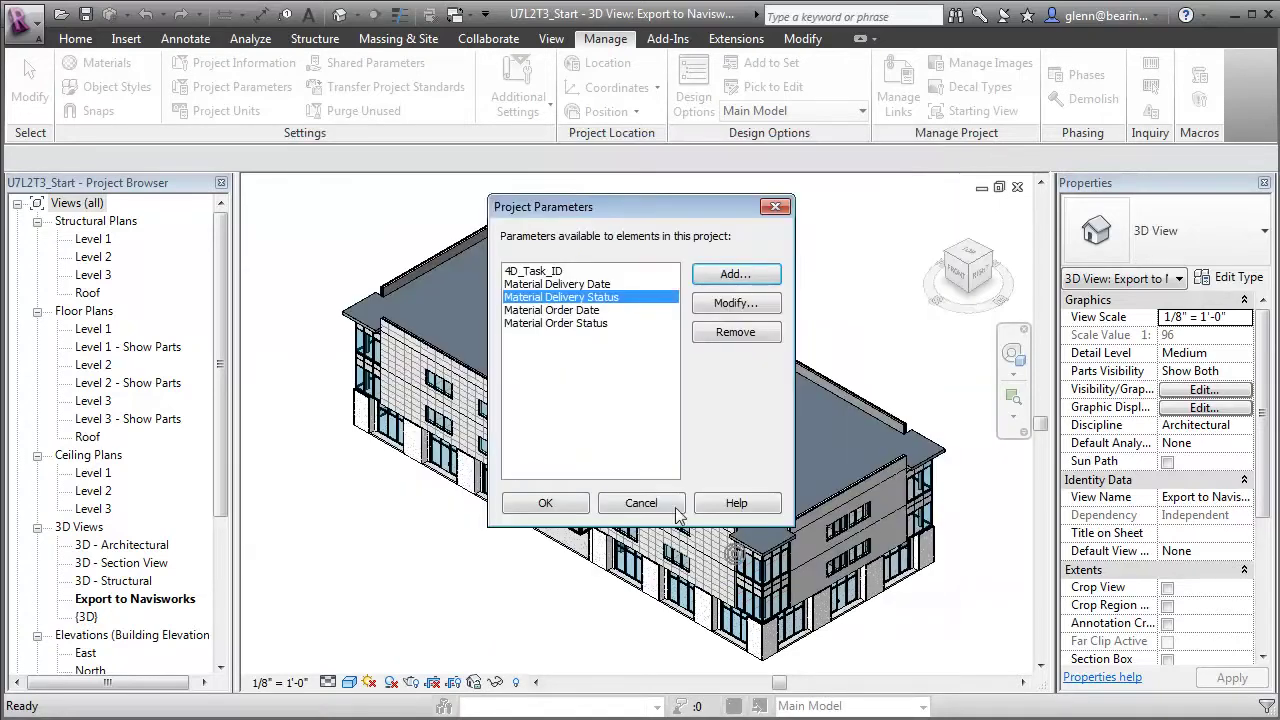
- Start a new project parameter based on the shared parameter Material Location from the Materials Management group
click(736, 274)
click(379, 246)
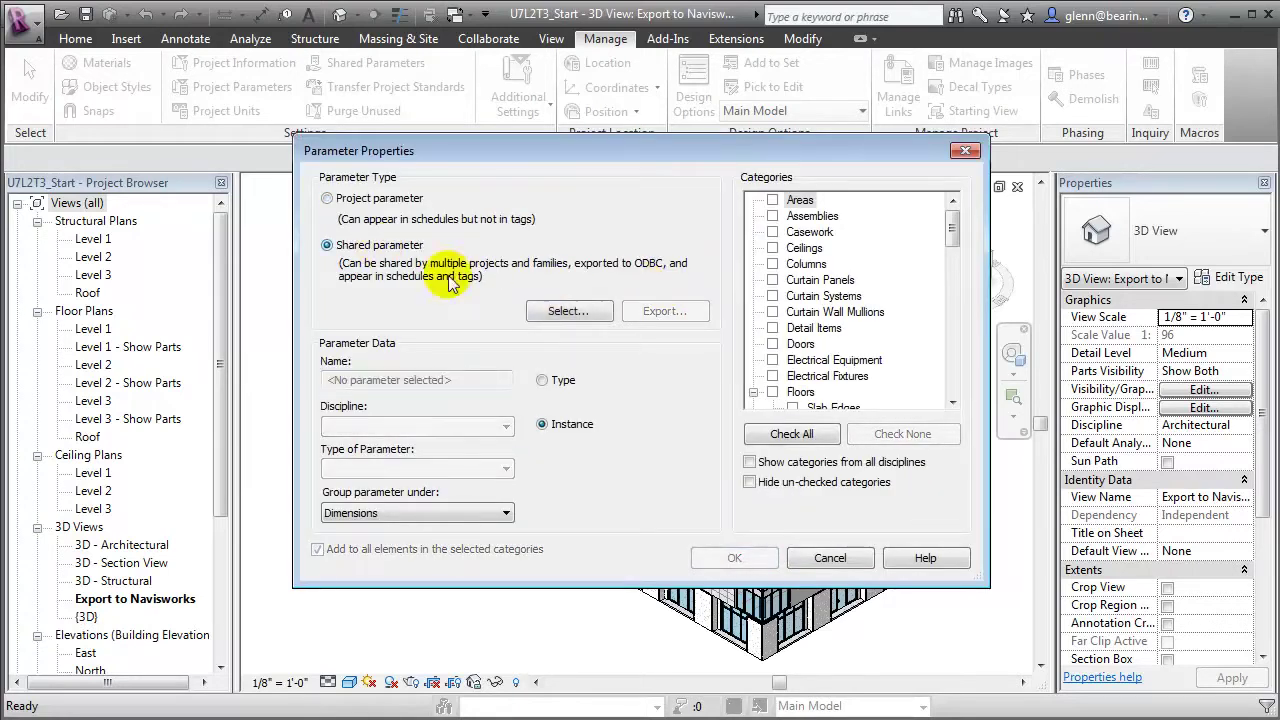
click(570, 312)
click(623, 259)
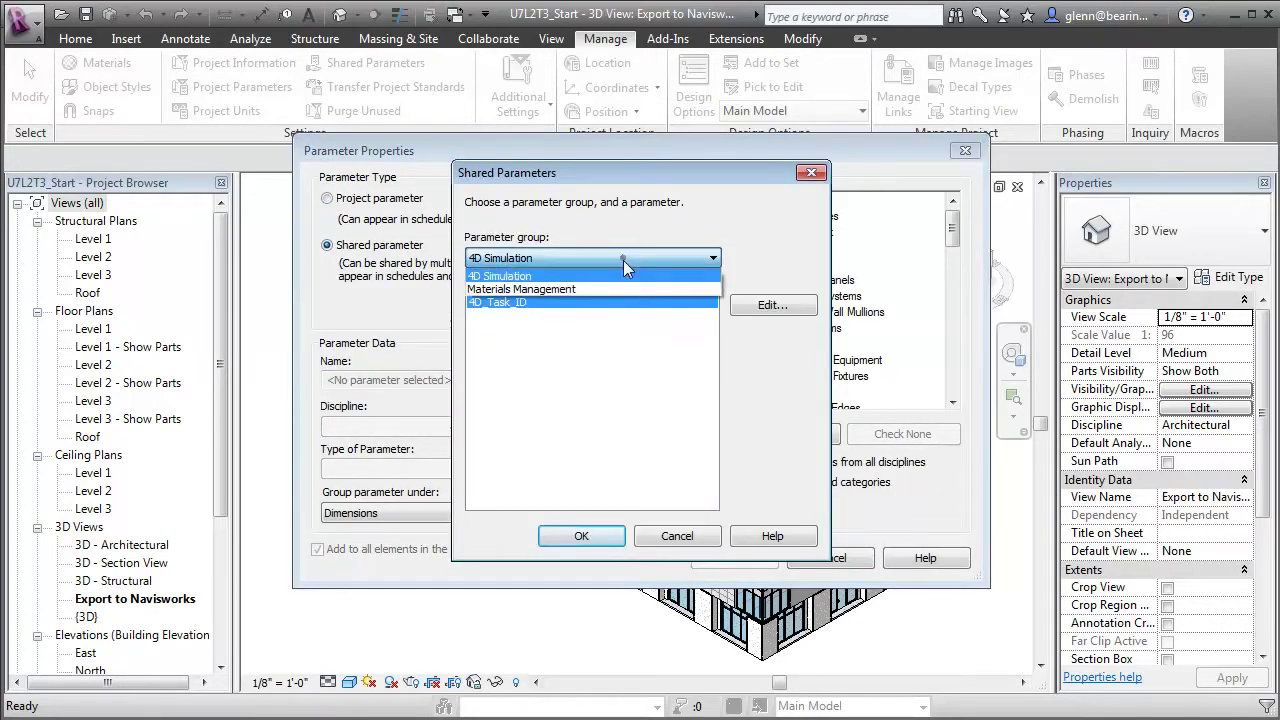
click(627, 288)
click(566, 329)
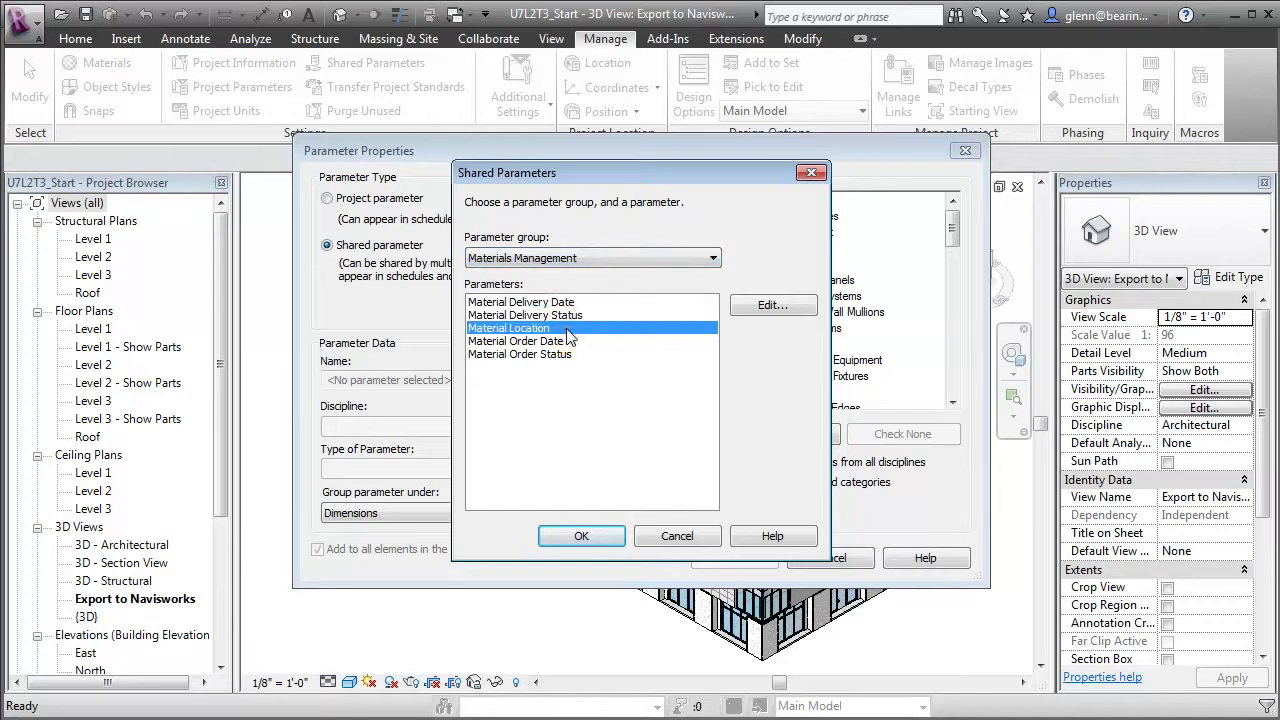
click(582, 536)
- Group Material Location under Construction, apply it to the Structural Columns and Structural Framing categories, and accept the project parameters
click(447, 513)
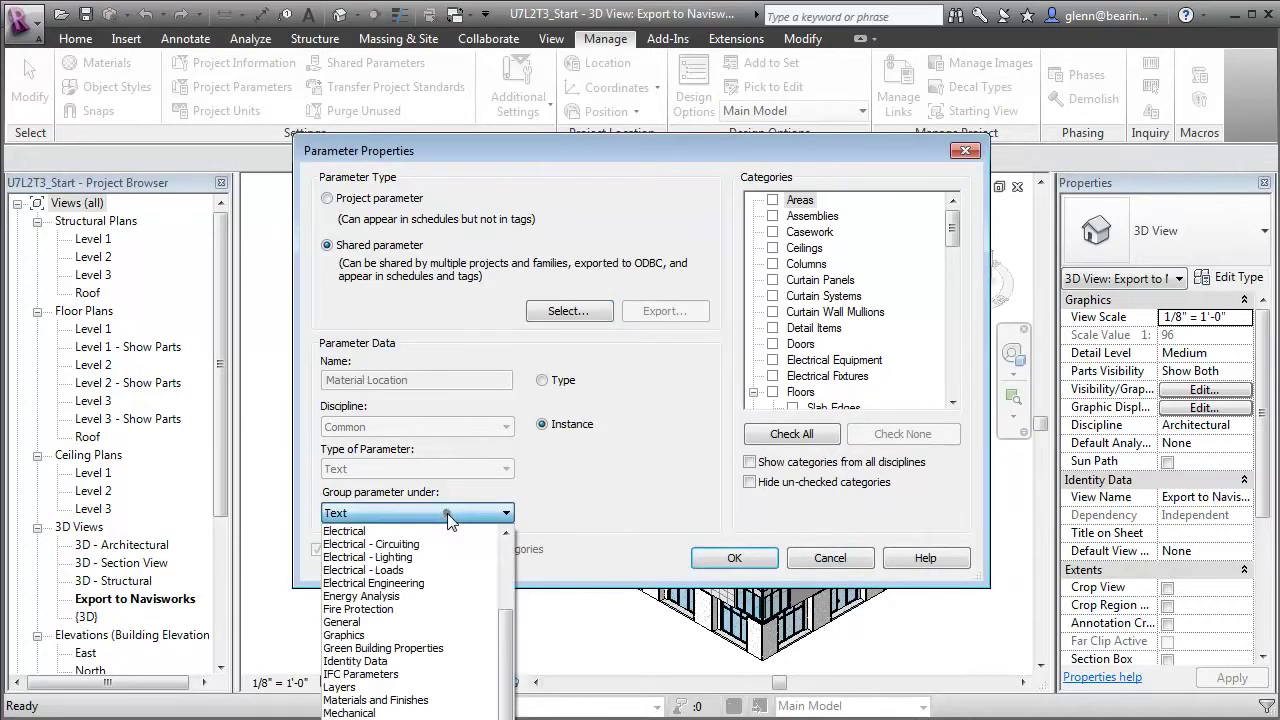
drag(510, 617, 503, 585)
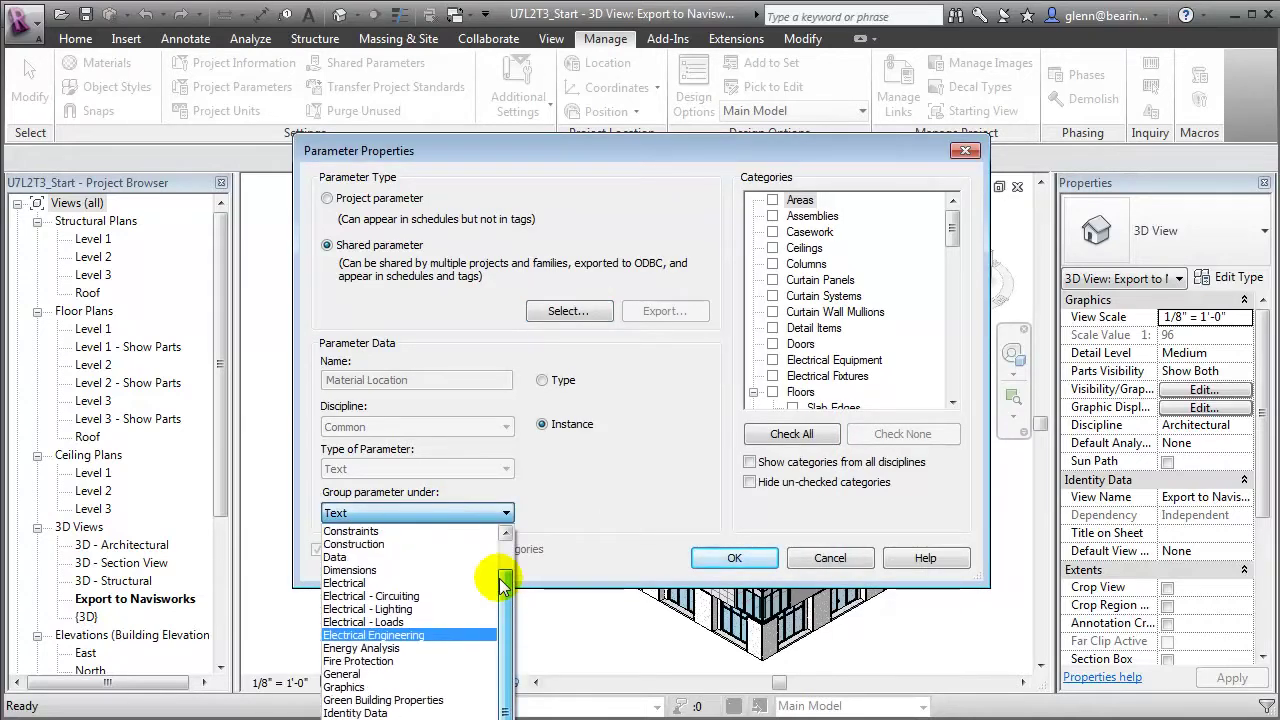
click(375, 544)
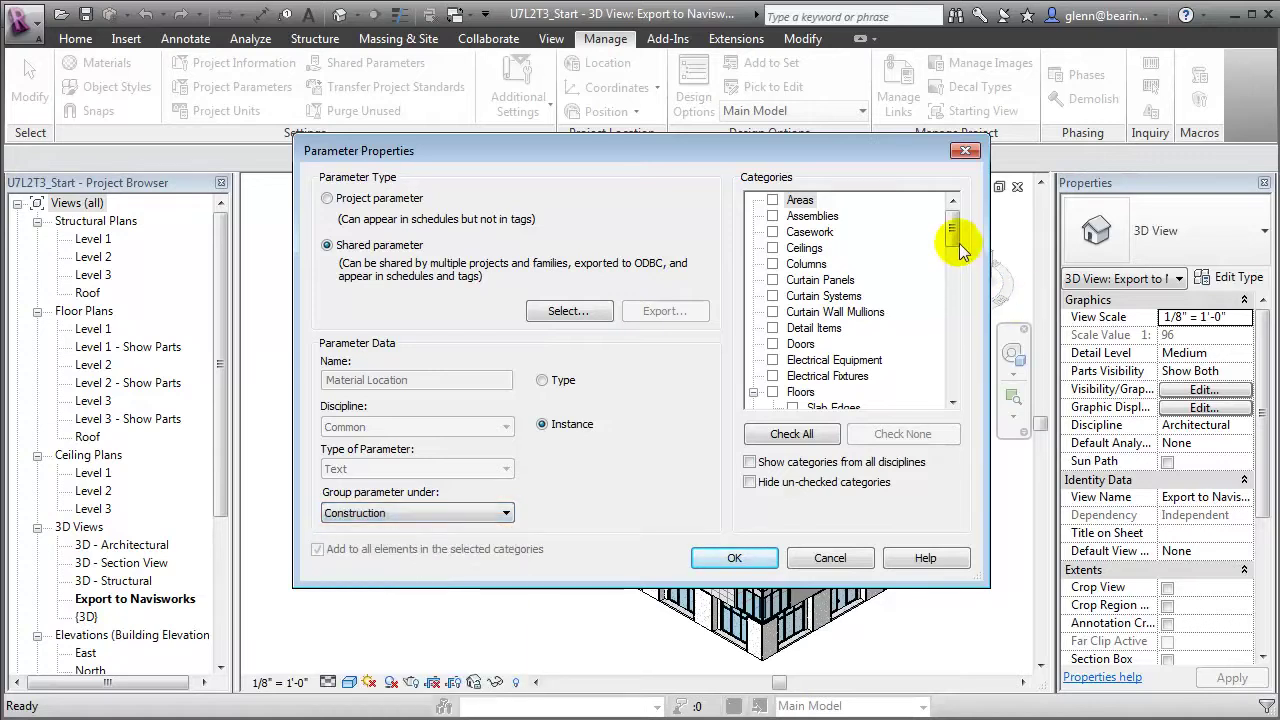
drag(955, 240, 960, 380)
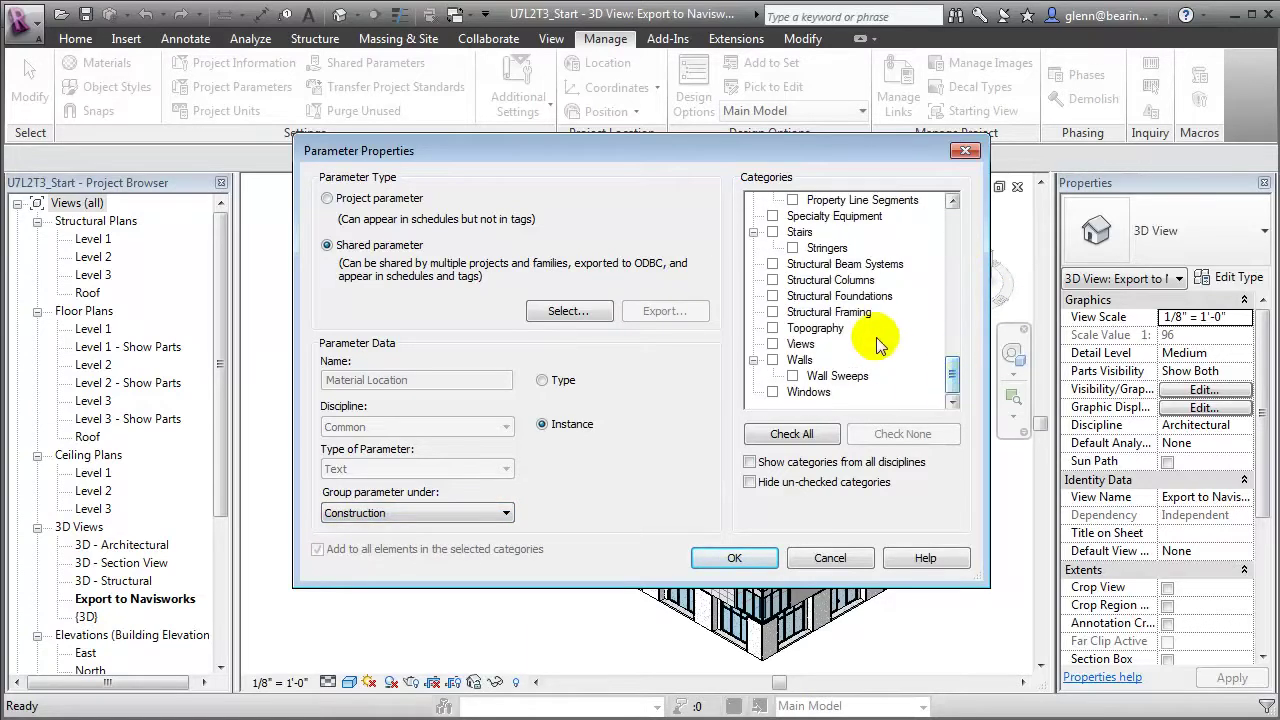
click(773, 281)
click(772, 312)
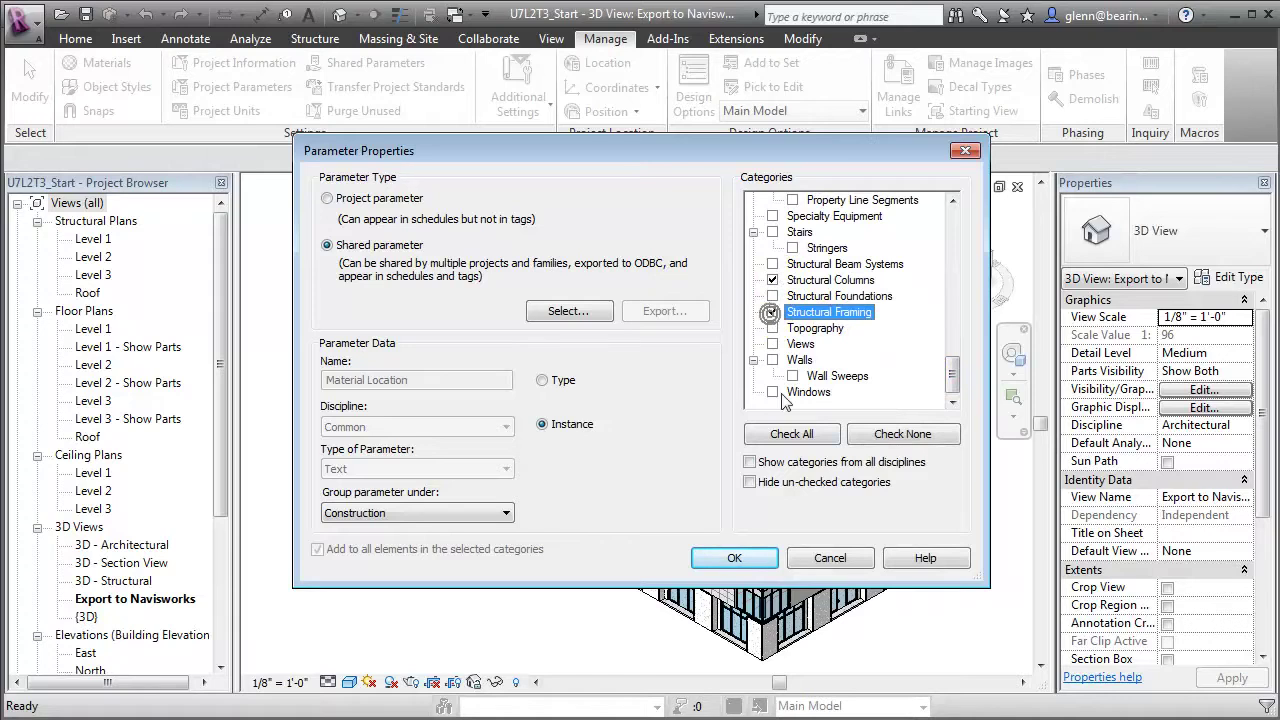
click(757, 557)
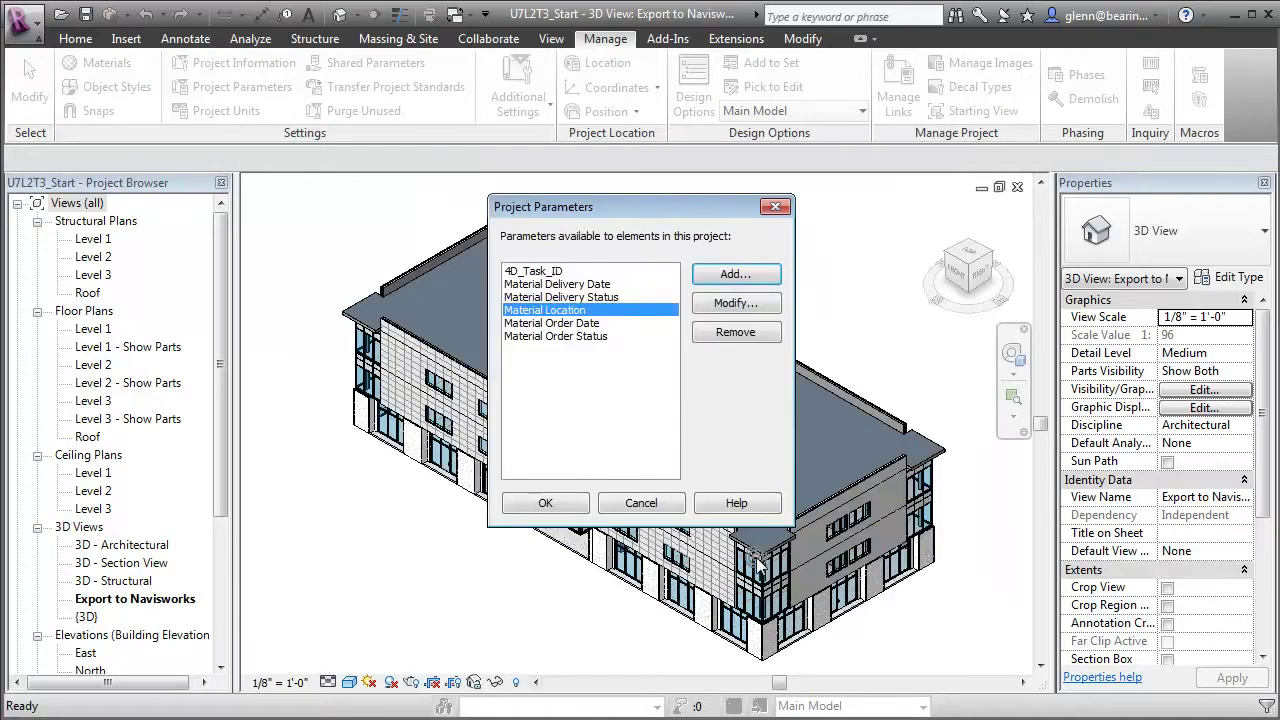
click(572, 503)
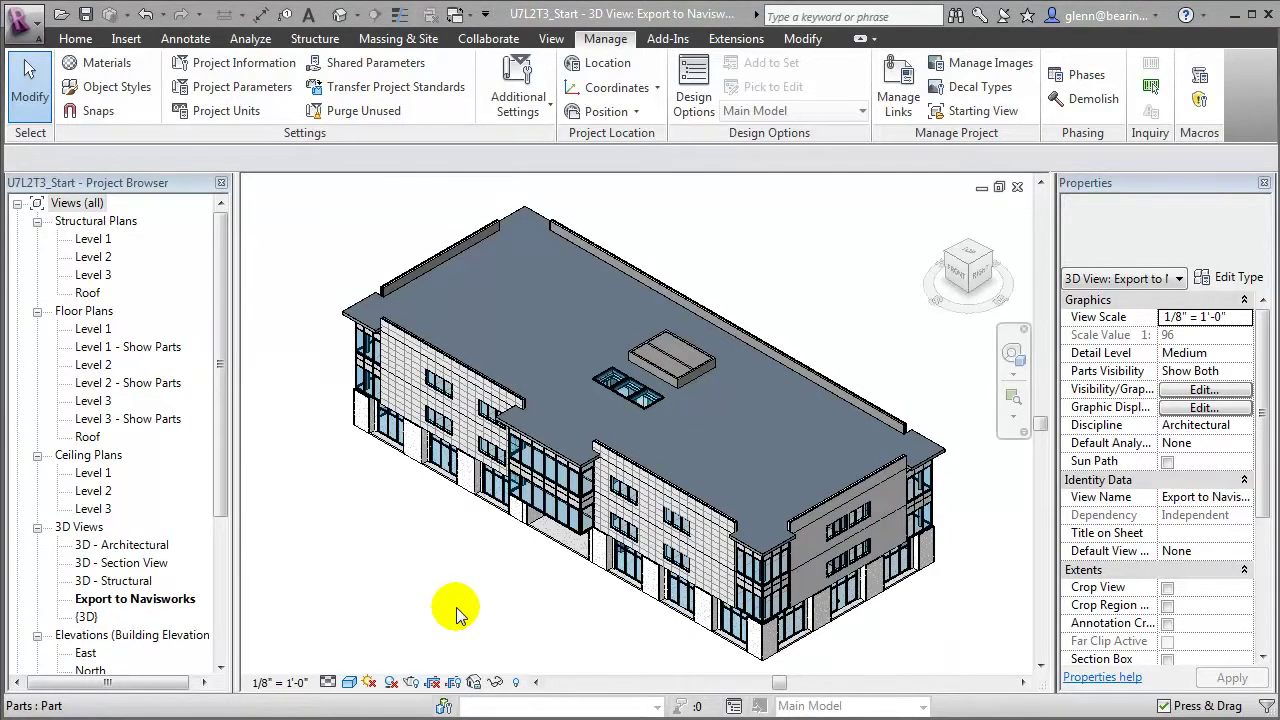
- In the 3D - Structural view, set the Level 1 column at grid G-4 to Material Order Status Ordered and Material Delivery Status Not Delivered
double_click(138, 583)
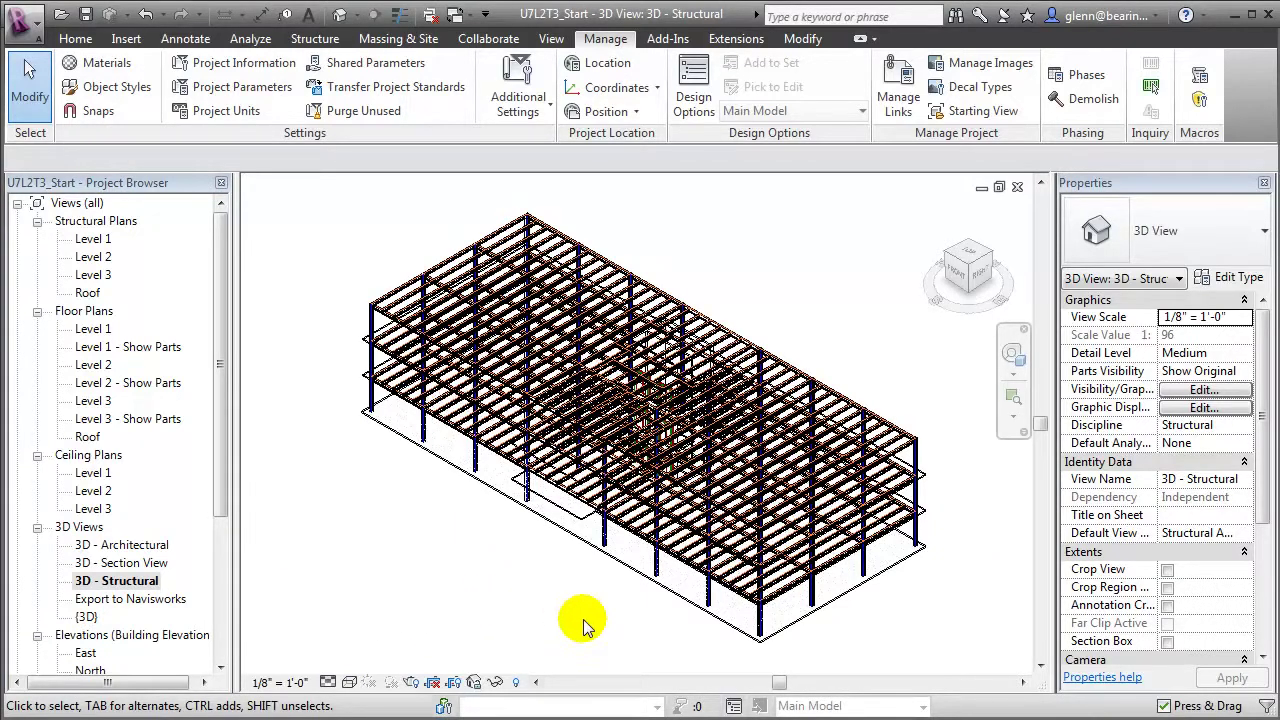
click(712, 598)
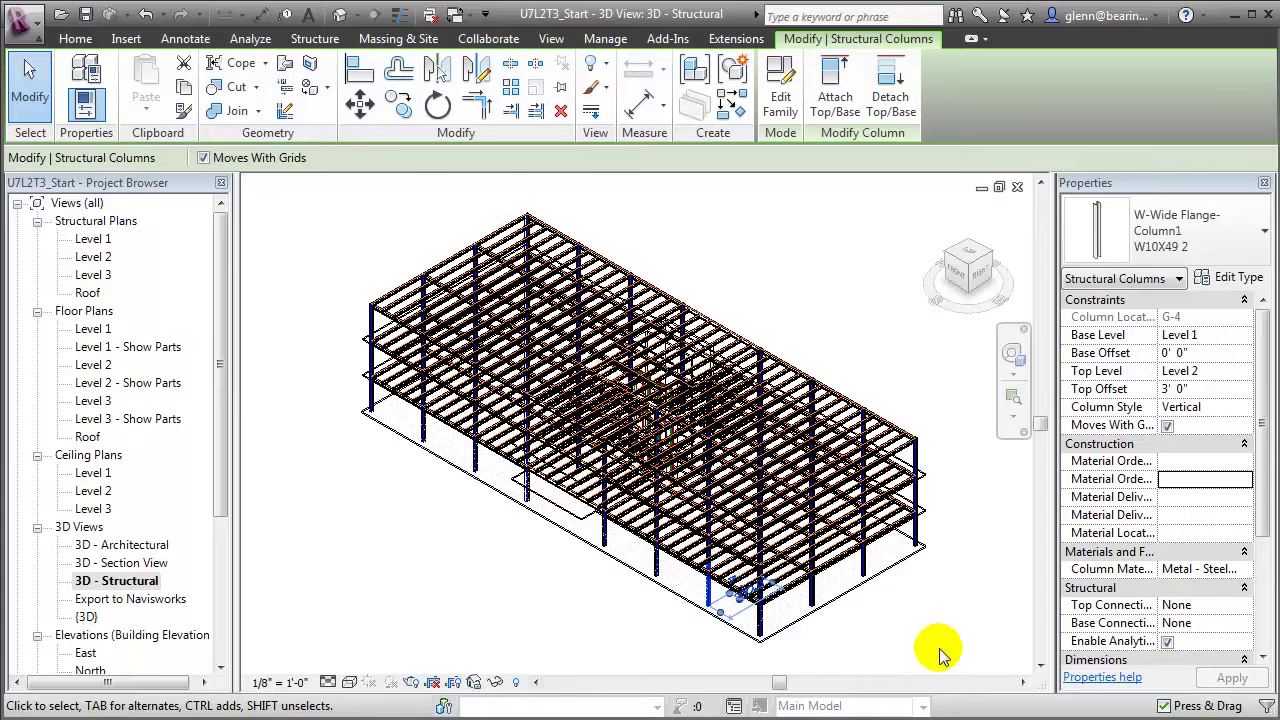
click(1245, 480)
click(1240, 480)
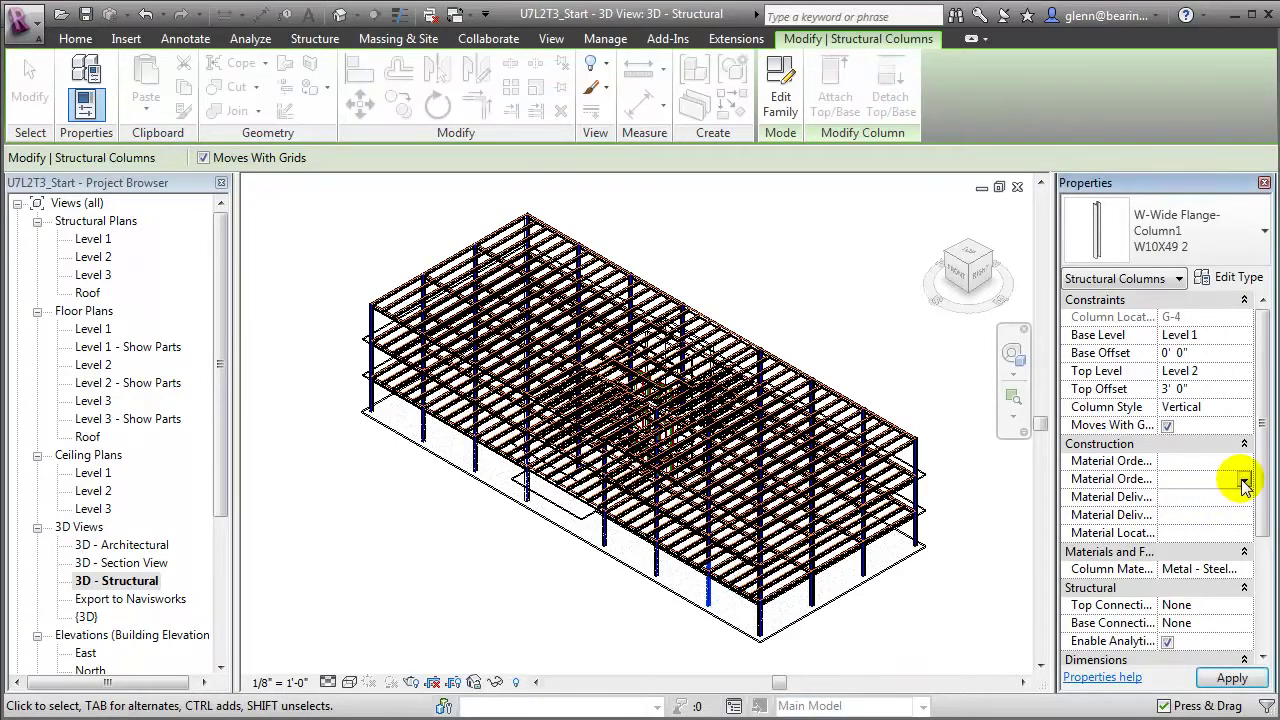
click(1213, 480)
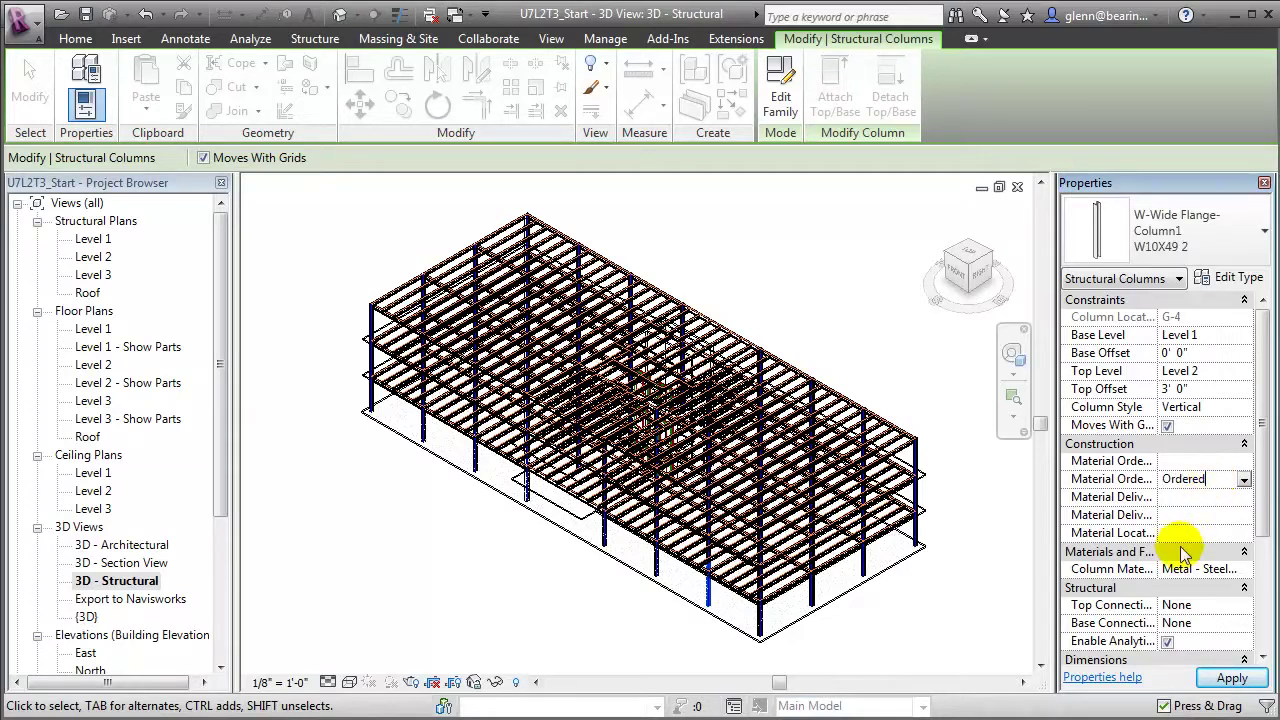
click(1182, 514)
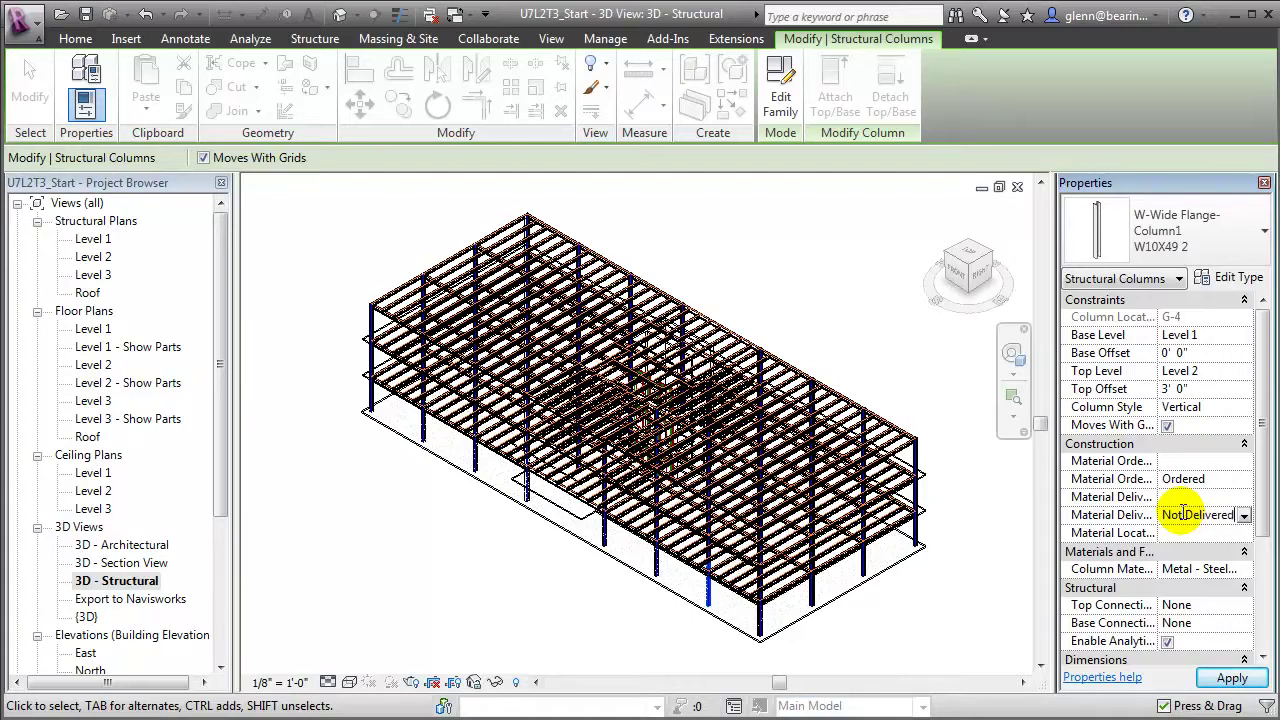
click(1230, 678)
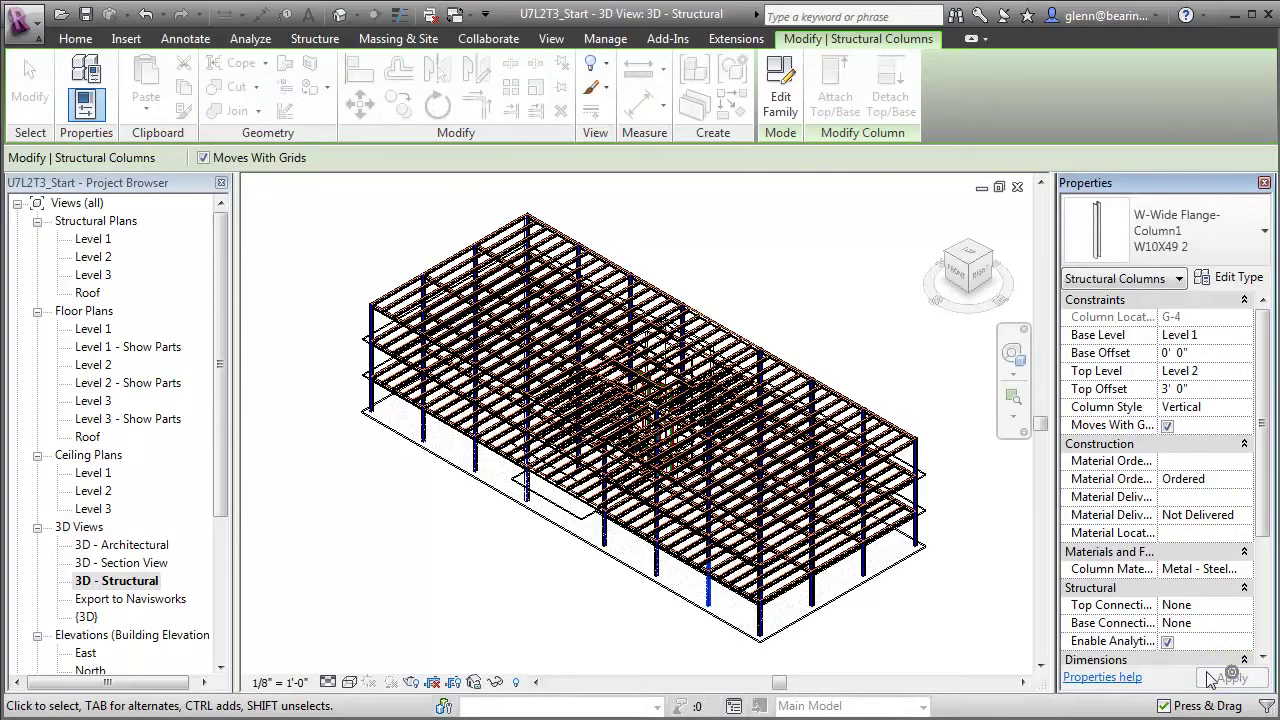
click(955, 635)
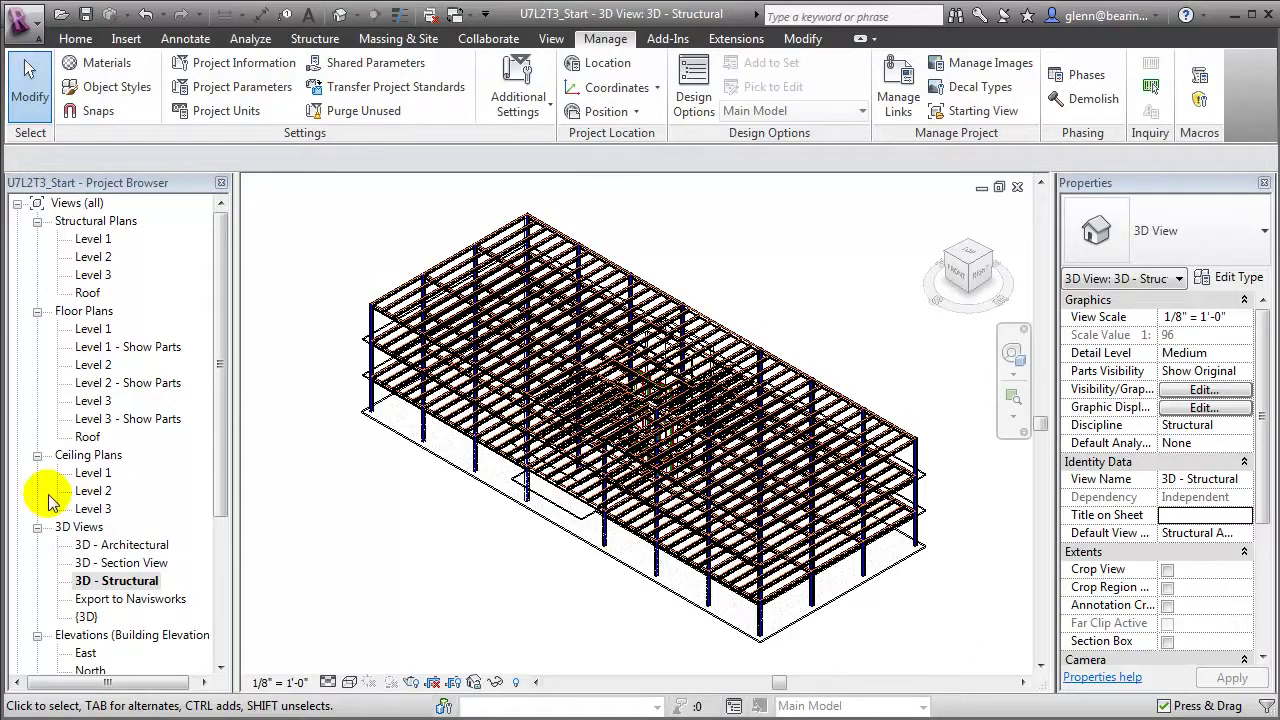
- Open the Level 1 ceiling plan, select the whole building and filter the selection to Structural Columns only
click(88, 478)
double_click(88, 480)
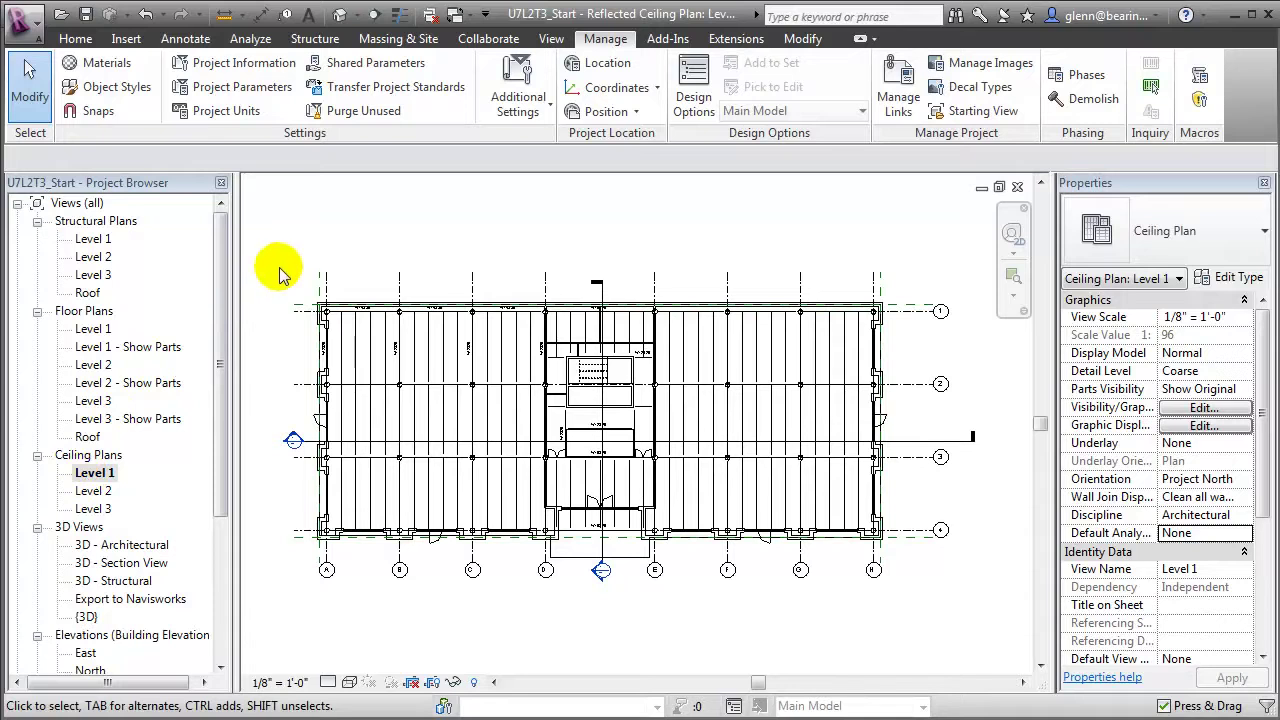
drag(279, 267, 642, 490)
drag(945, 595, 958, 594)
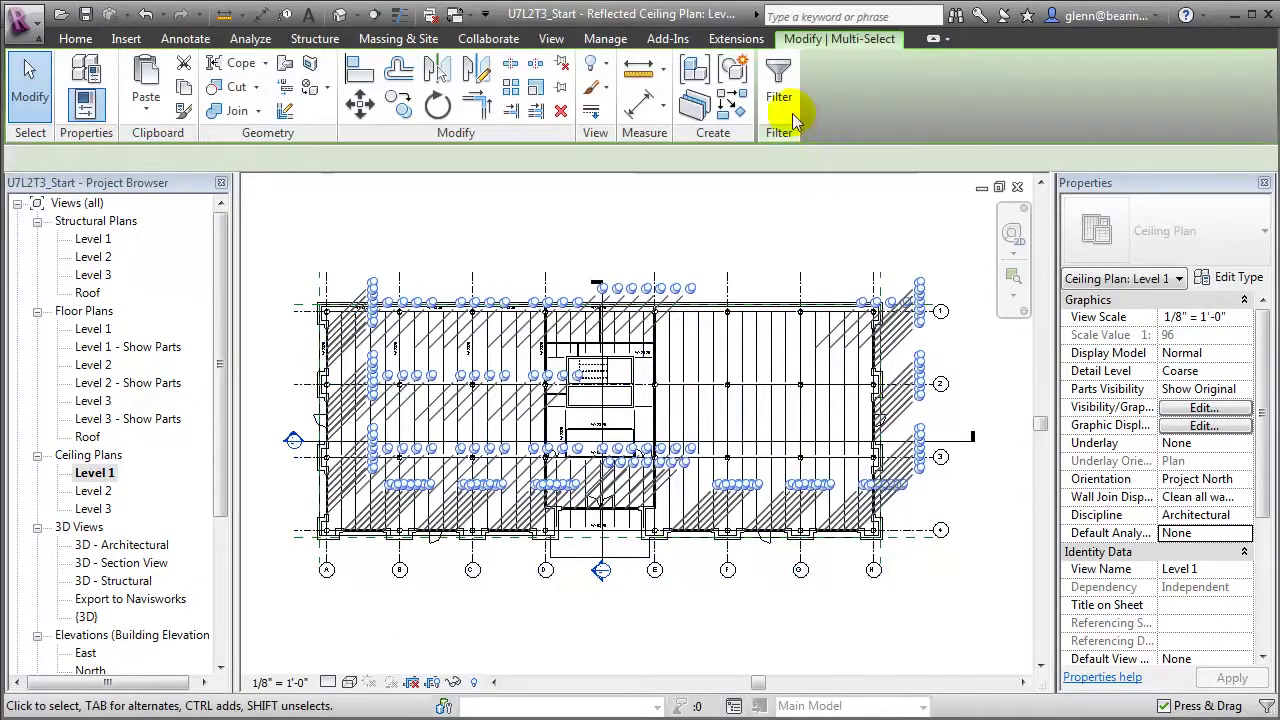
click(779, 92)
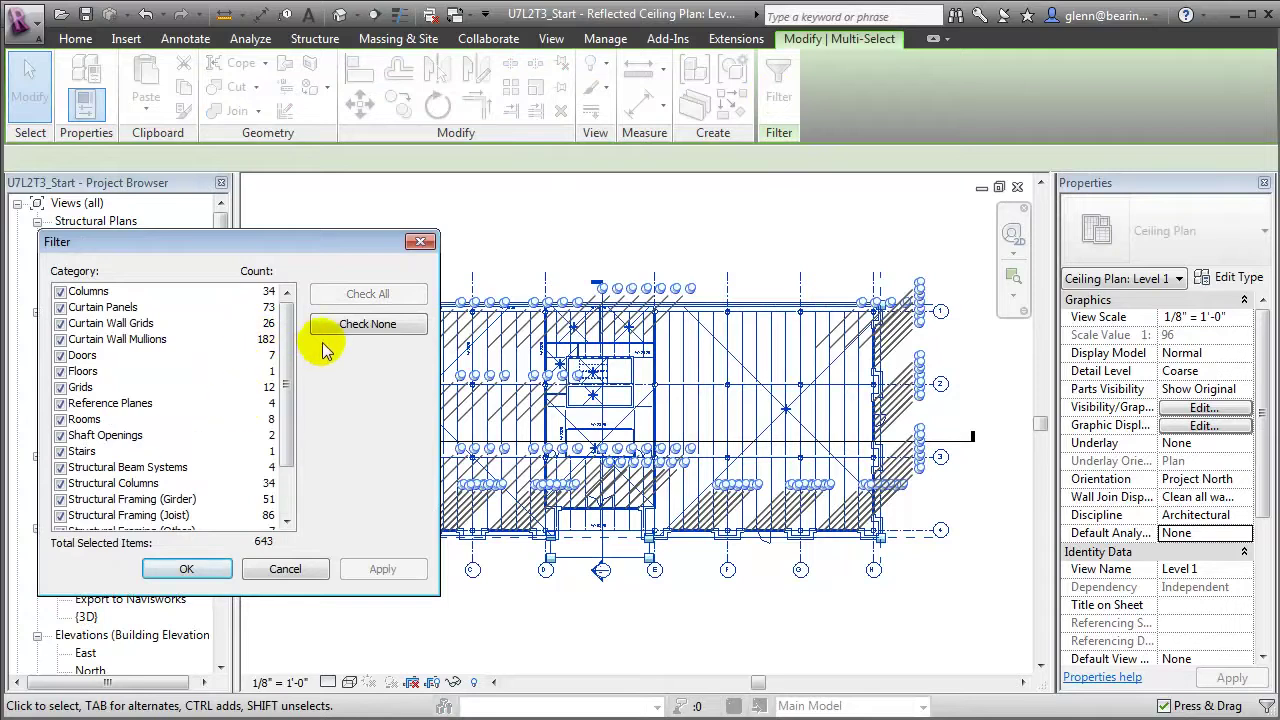
click(362, 324)
click(60, 483)
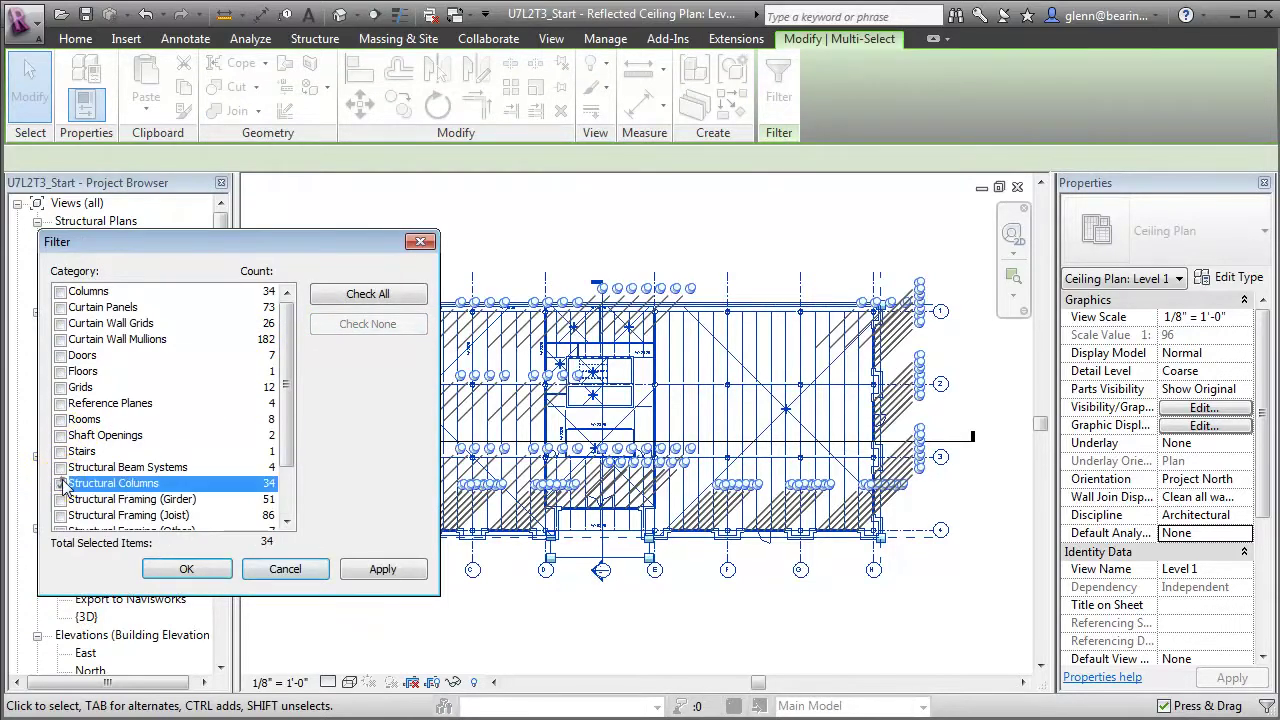
click(172, 569)
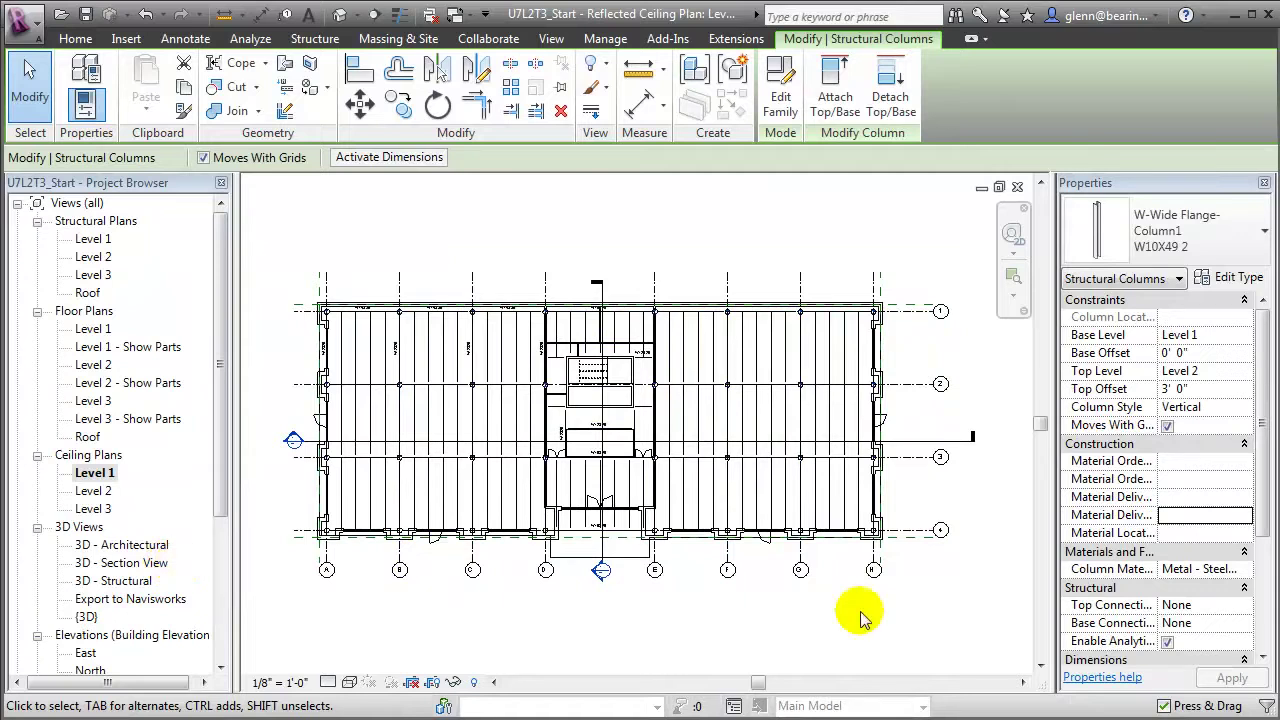
- Set the selected Level 1 columns' Material Order Status to Ordered and Material Delivery Status to Not Delivered, and clear the selection
click(1248, 484)
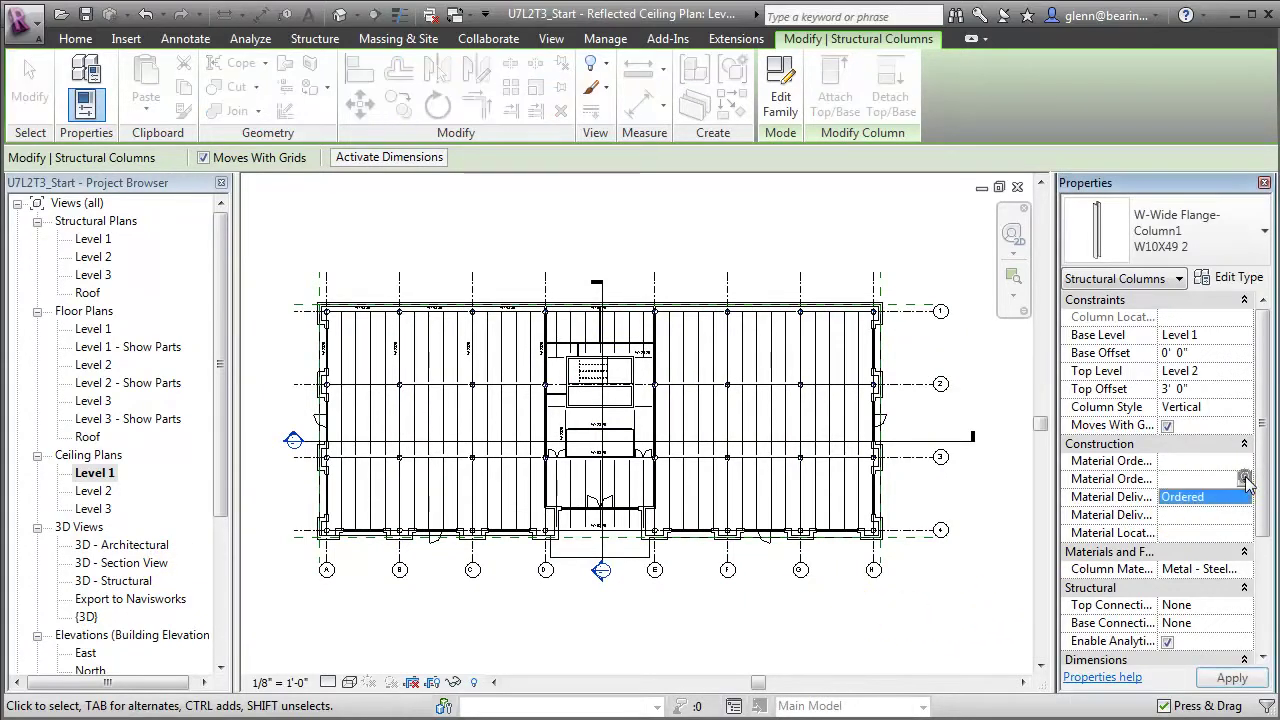
click(1210, 498)
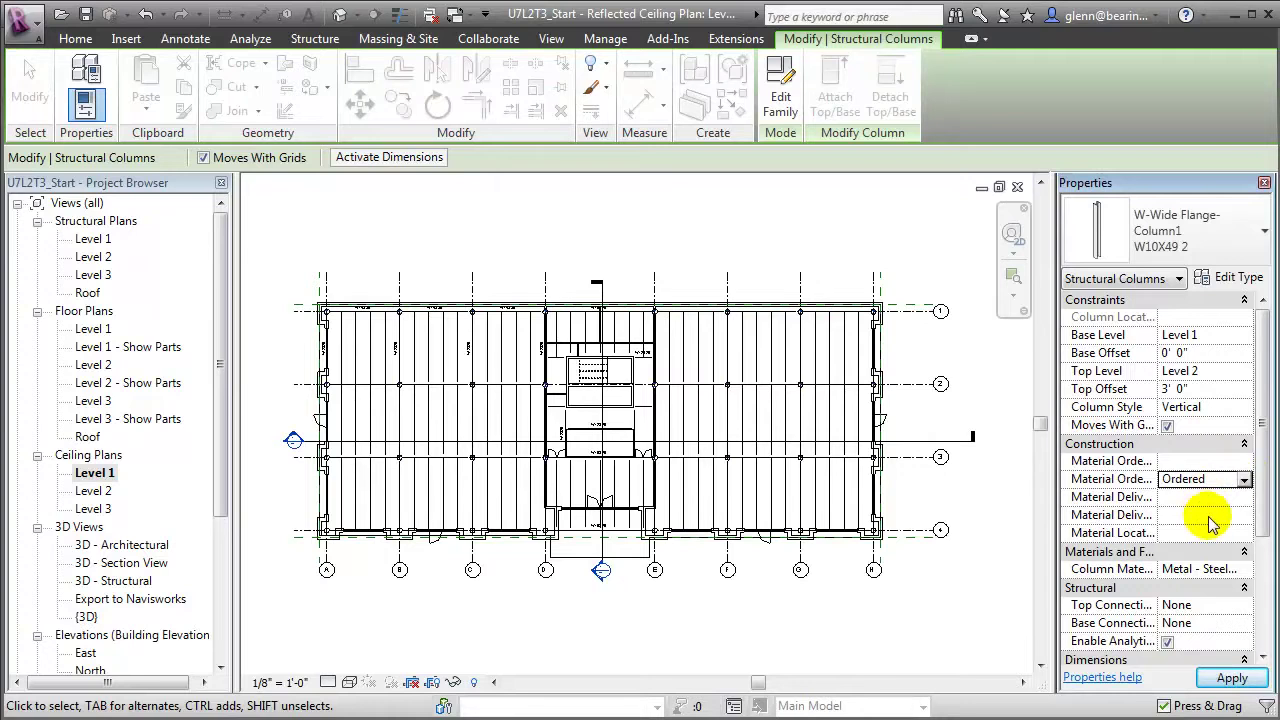
click(1245, 519)
click(1245, 519)
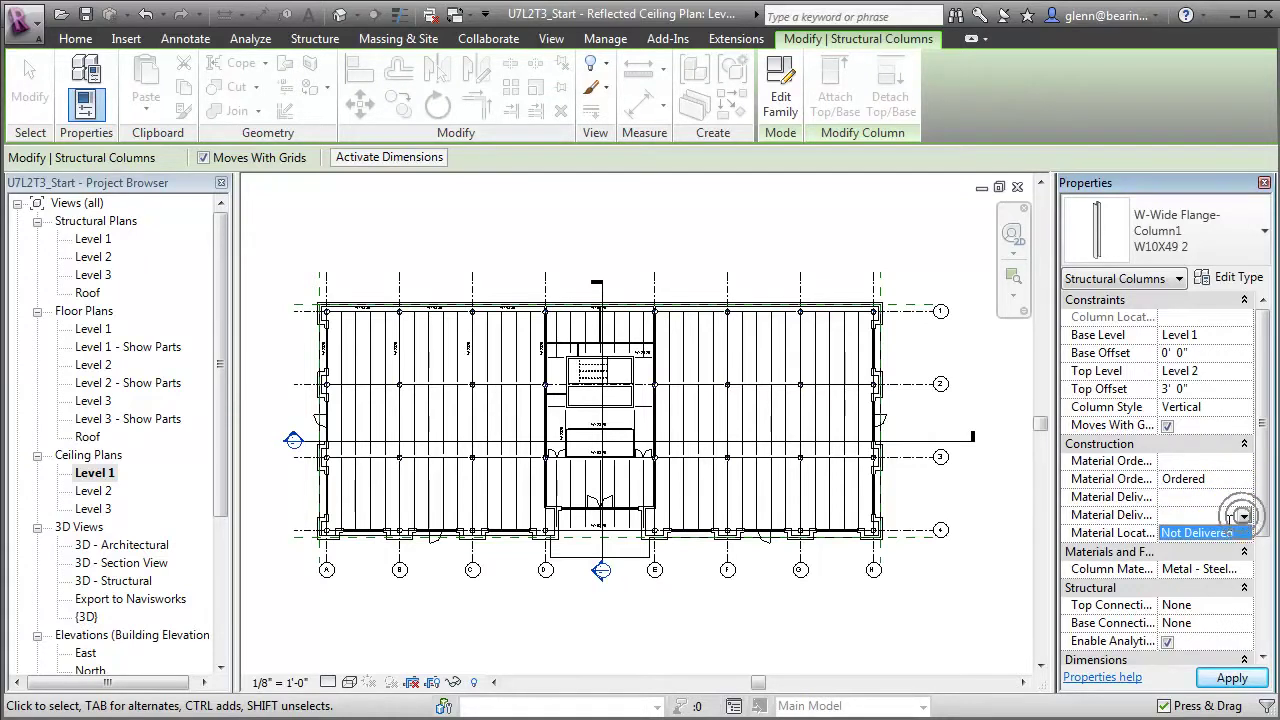
click(1200, 534)
click(948, 612)
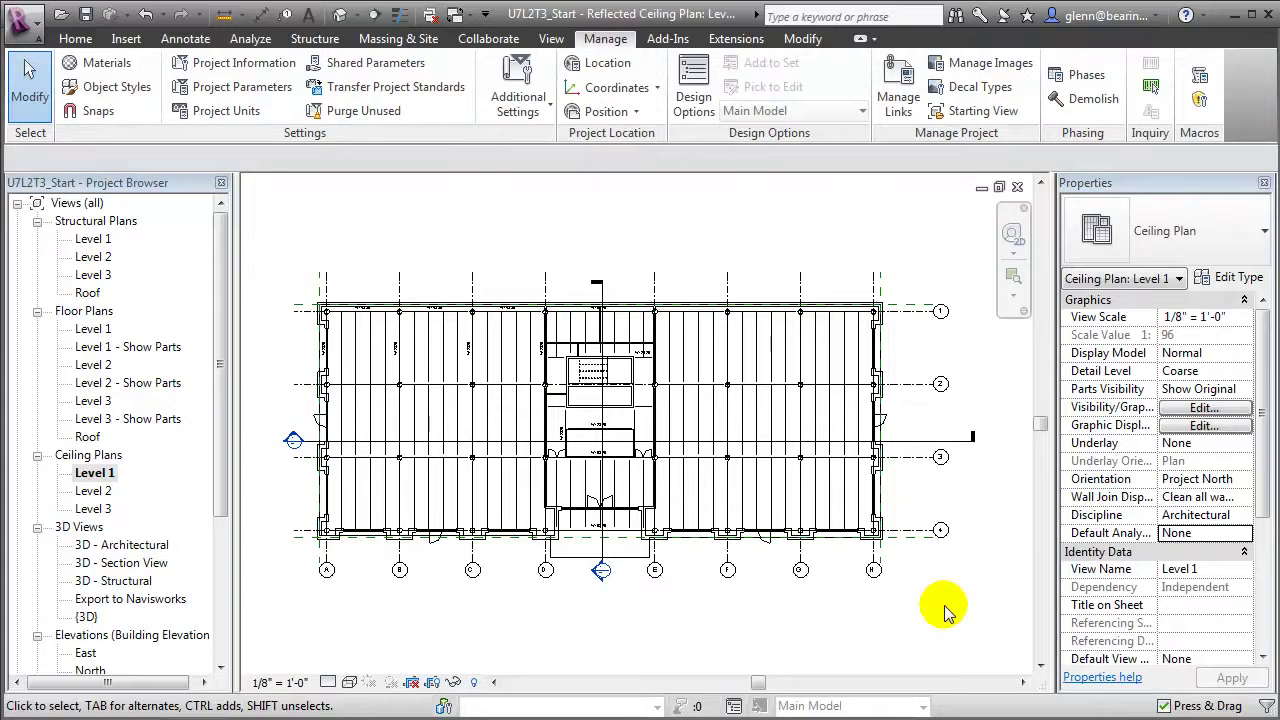
- Select the plan area around grids A to C and 1 to 3, and filter the selection to Structural Columns only
drag(298, 278, 500, 505)
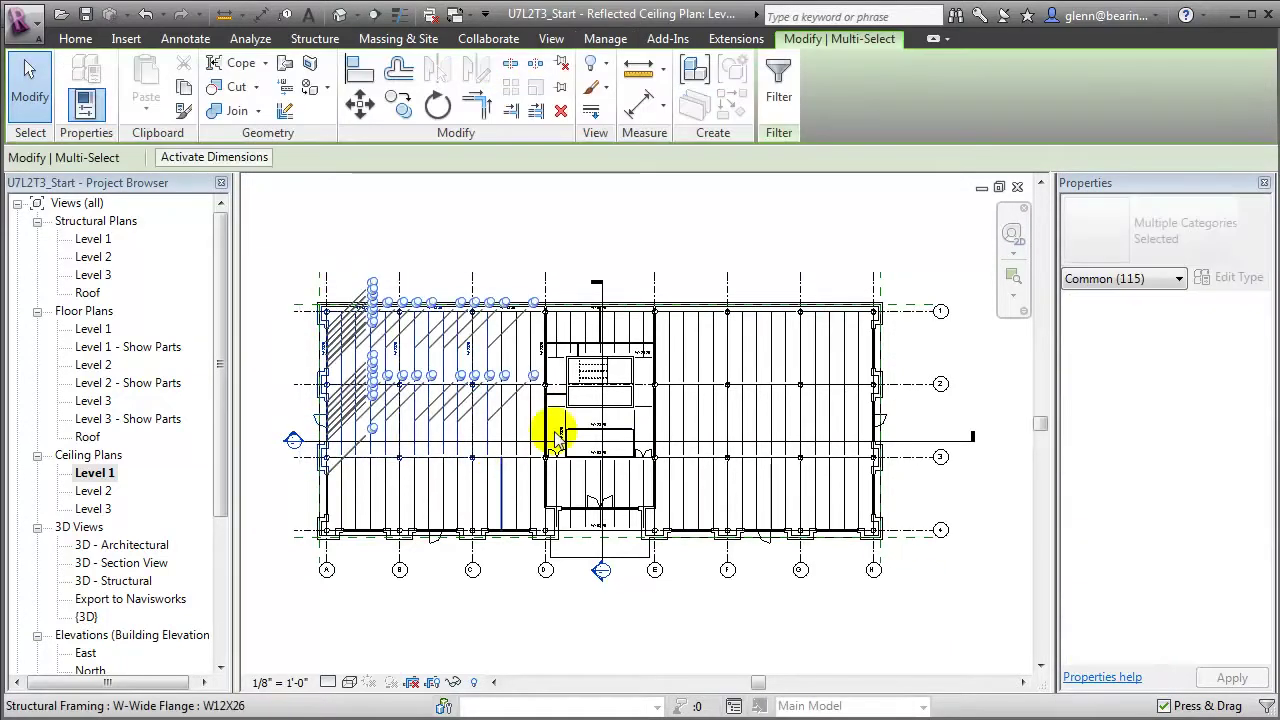
click(778, 92)
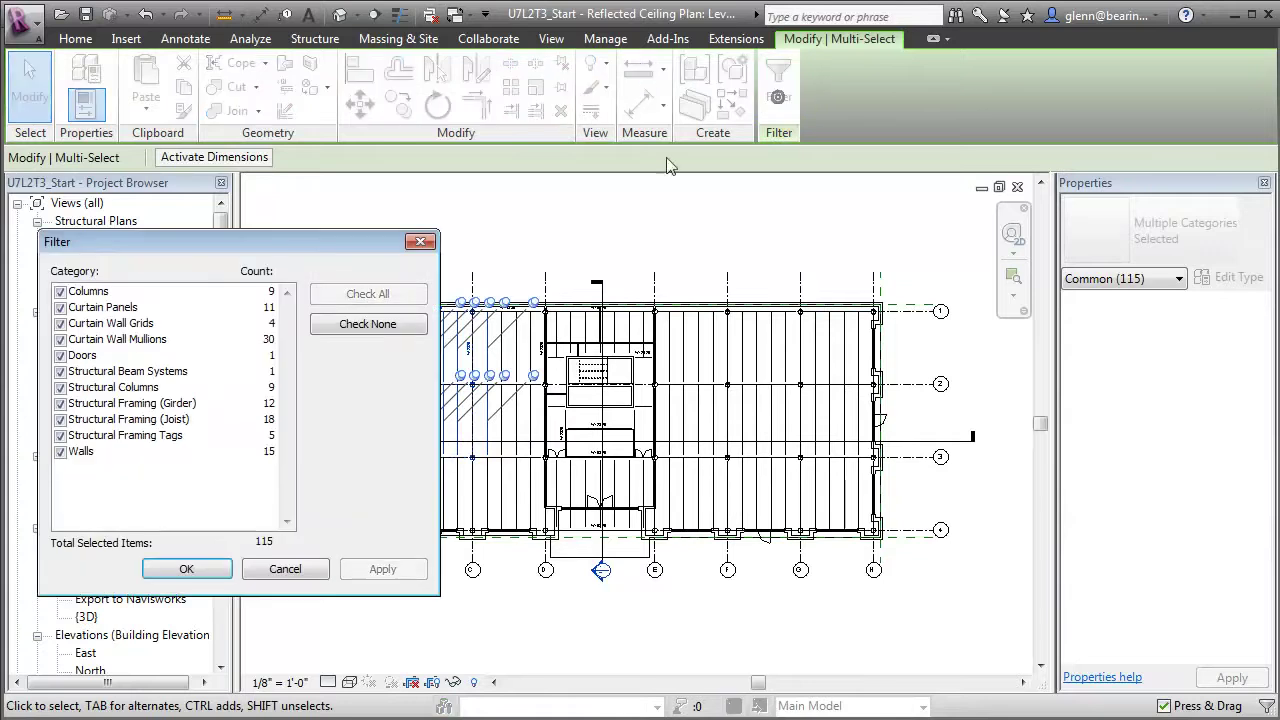
click(354, 326)
click(61, 387)
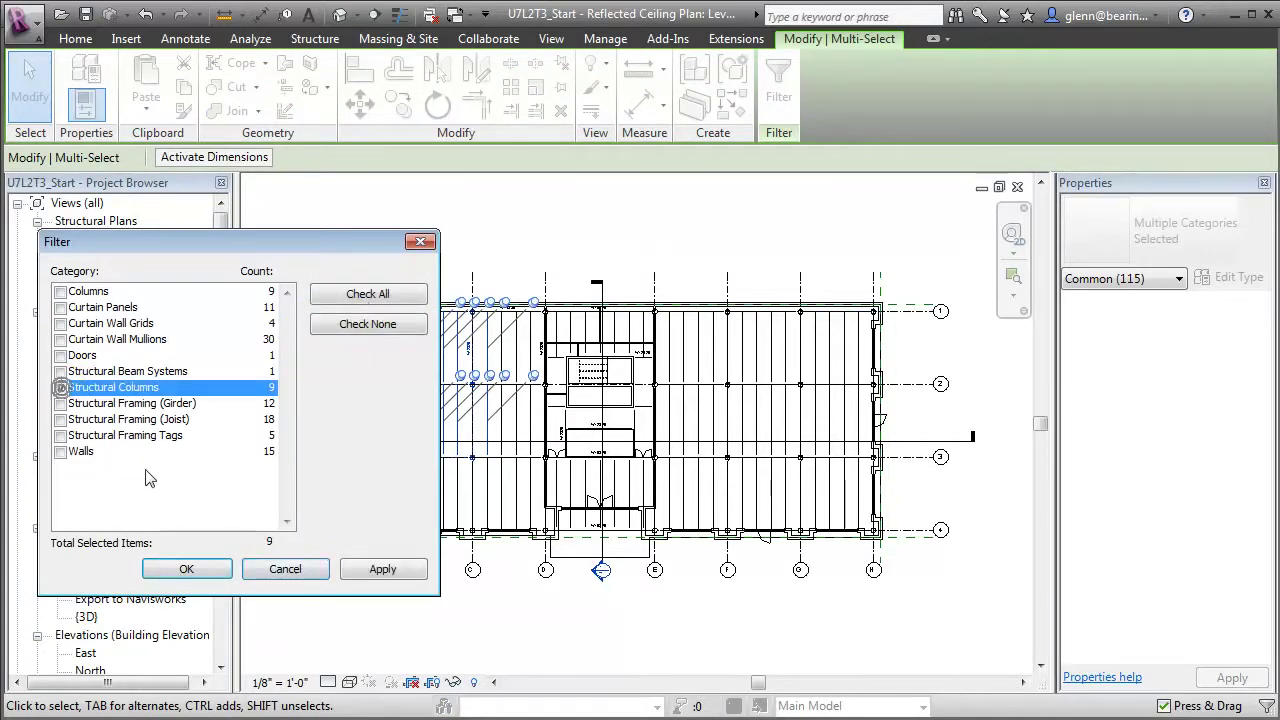
click(186, 568)
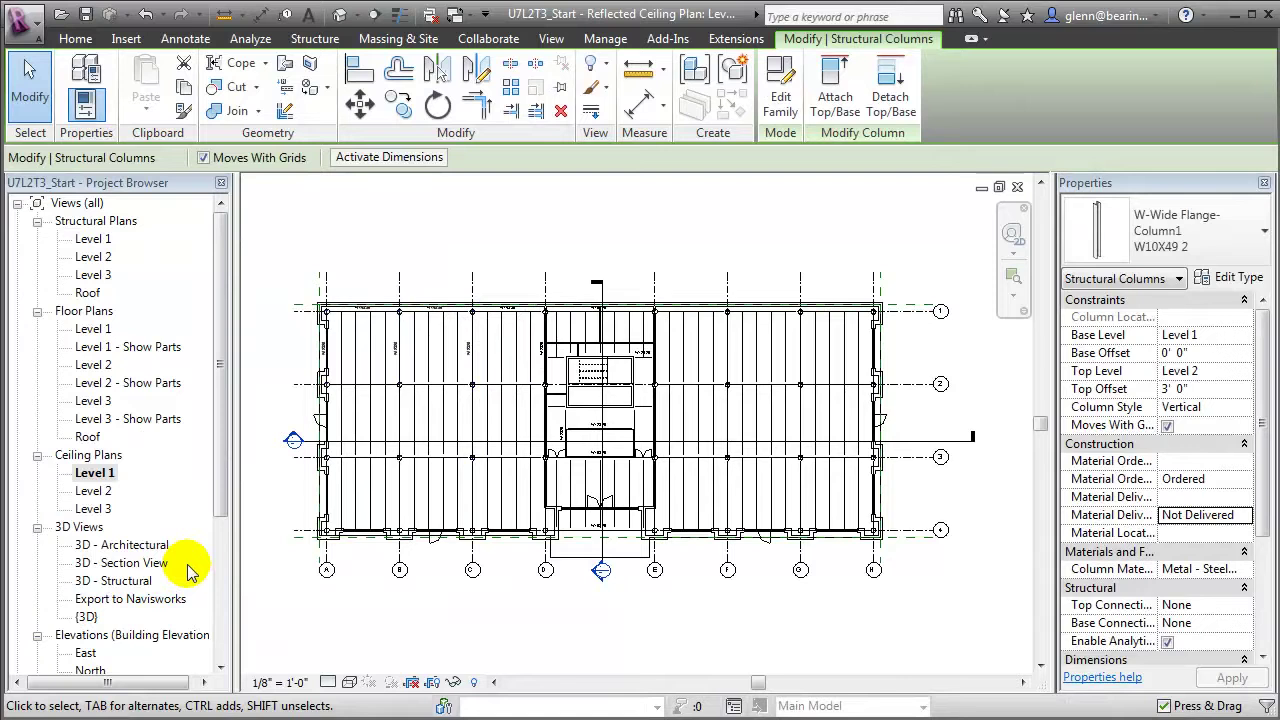
- Set the selected columns' Material Delivery Status to Delivered and open their Material Location value for editing
click(1238, 520)
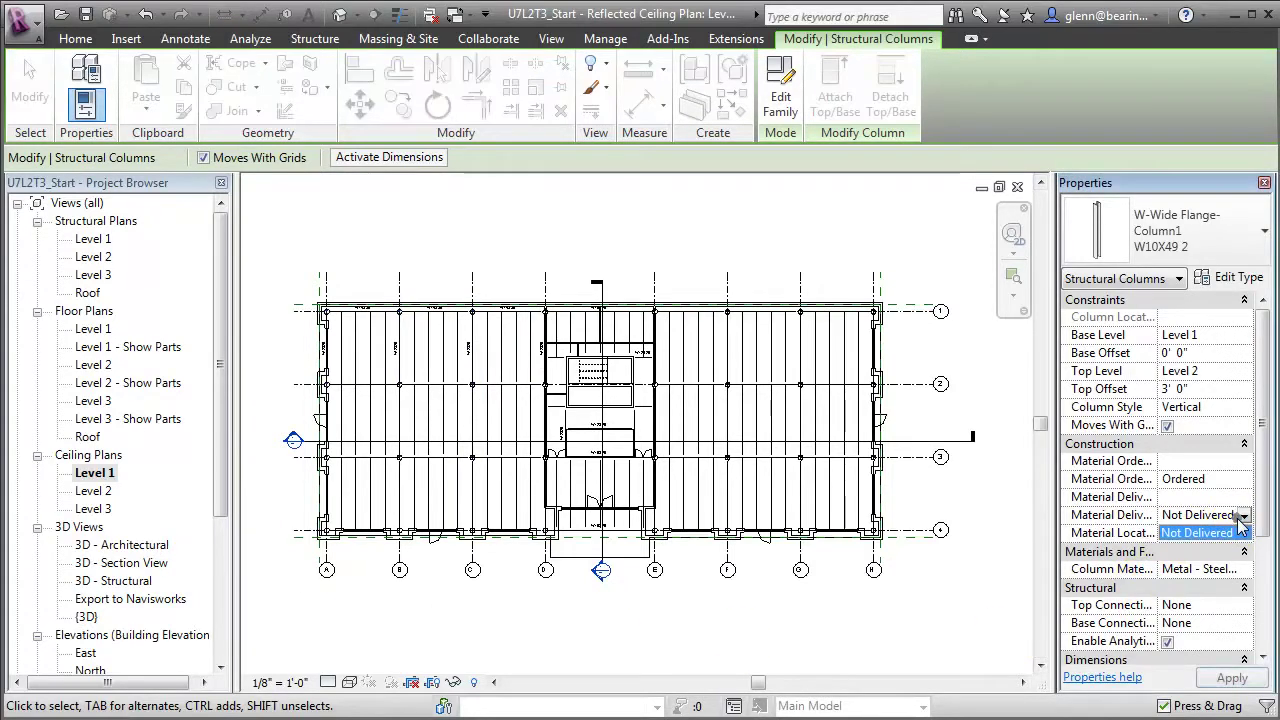
text(D)
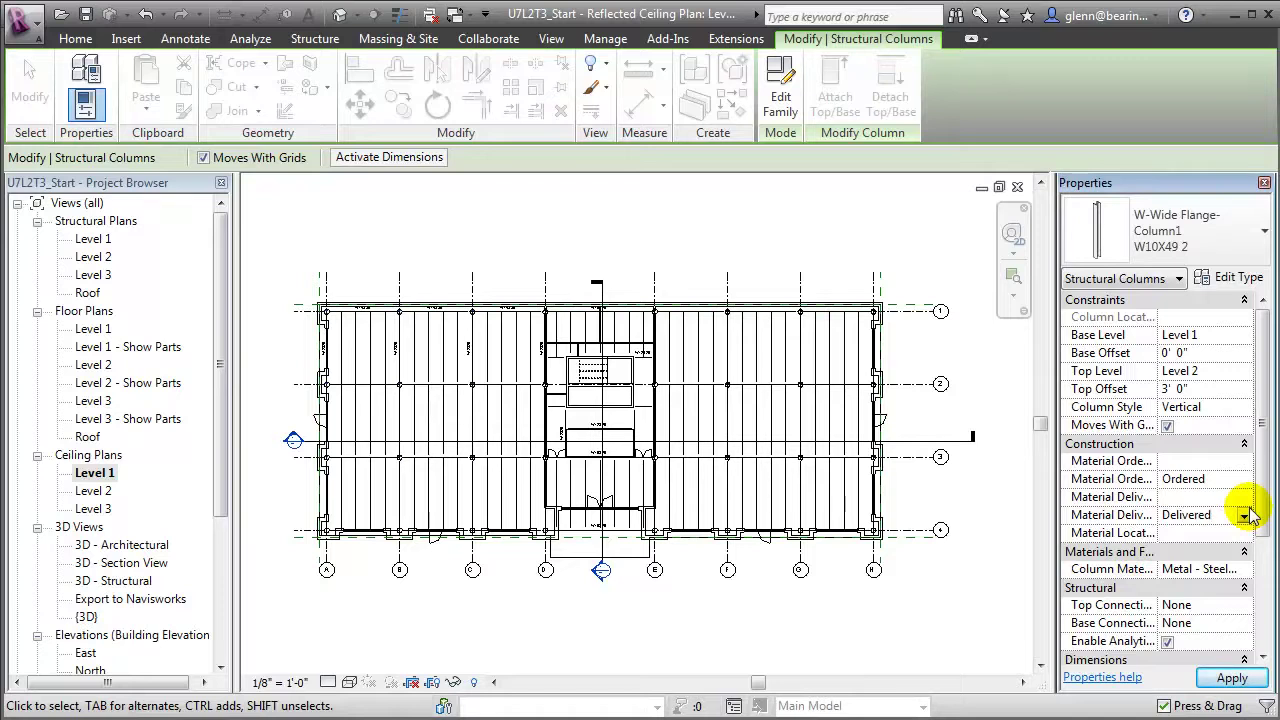
click(1208, 536)
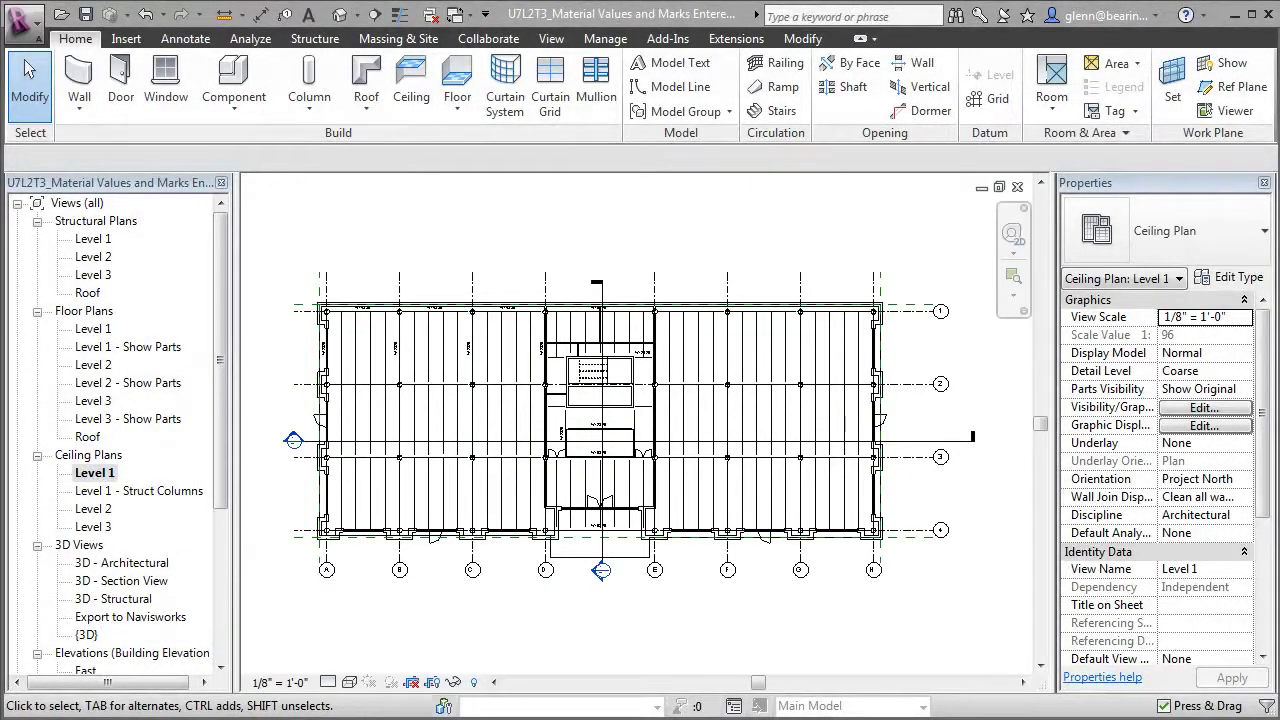
- Create a new building component schedule for the Structural Columns category in the New Construction phase
click(553, 42)
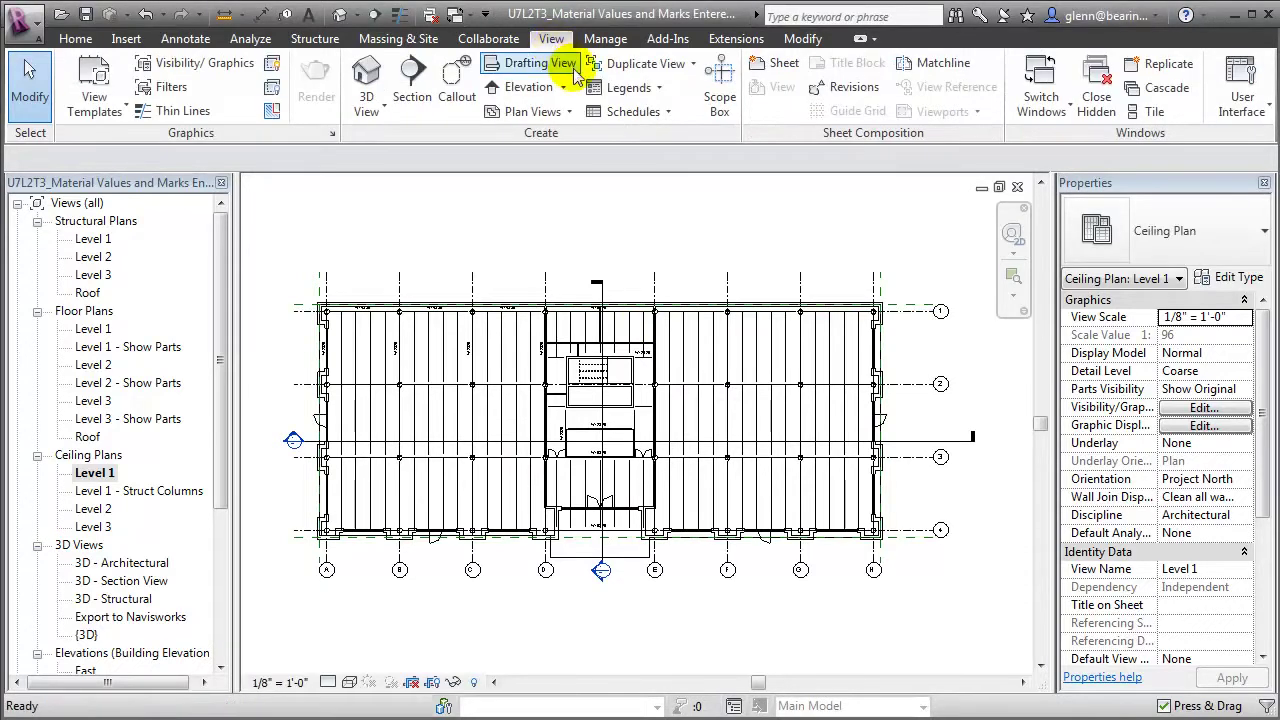
click(618, 111)
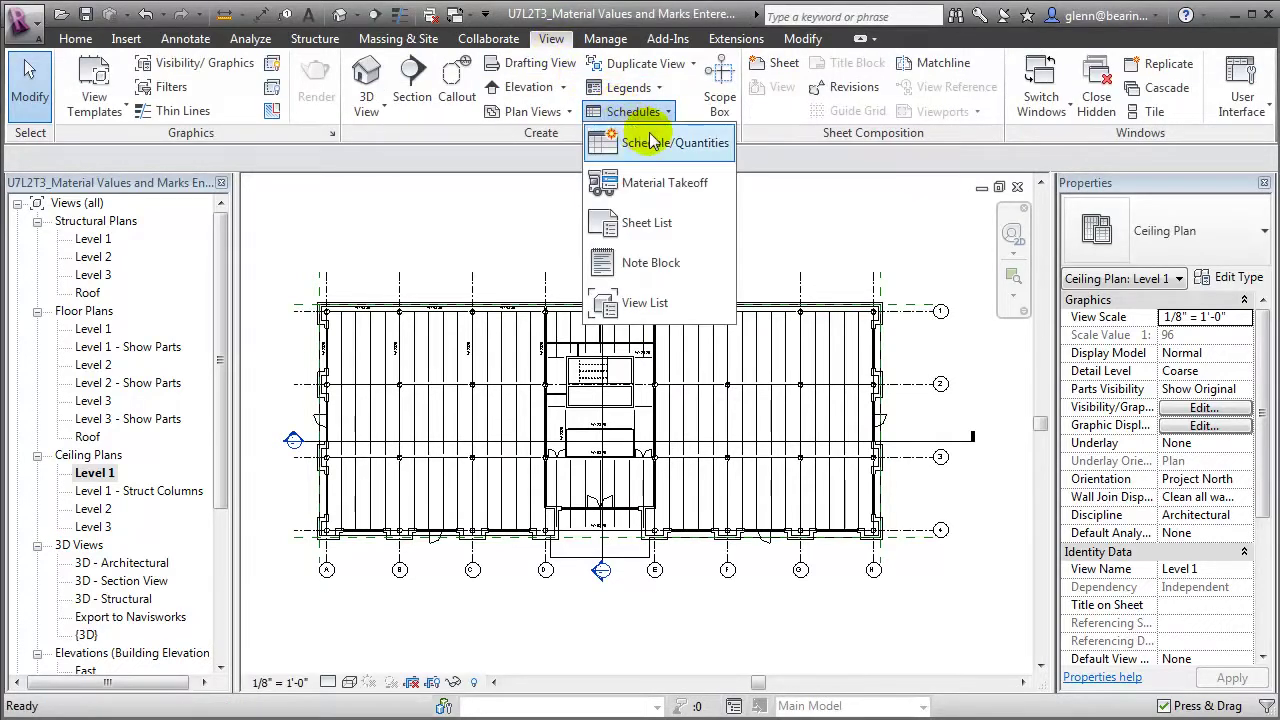
click(652, 142)
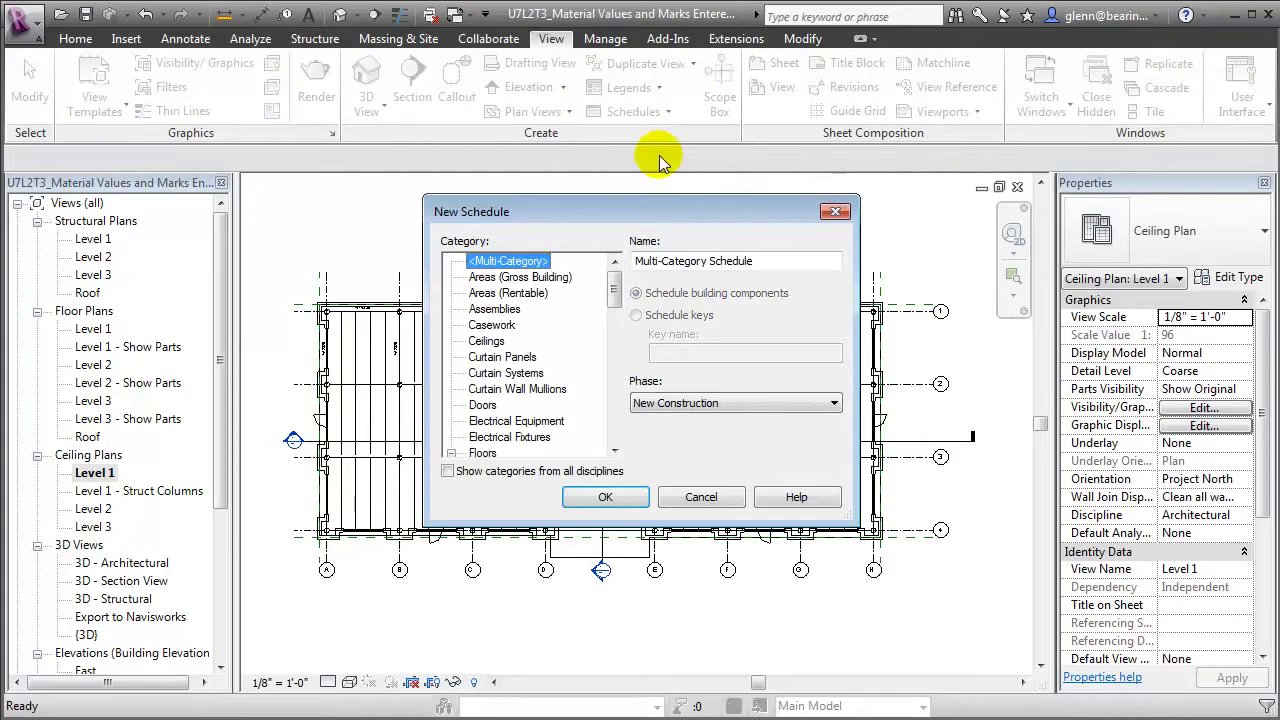
drag(613, 285, 610, 424)
click(515, 373)
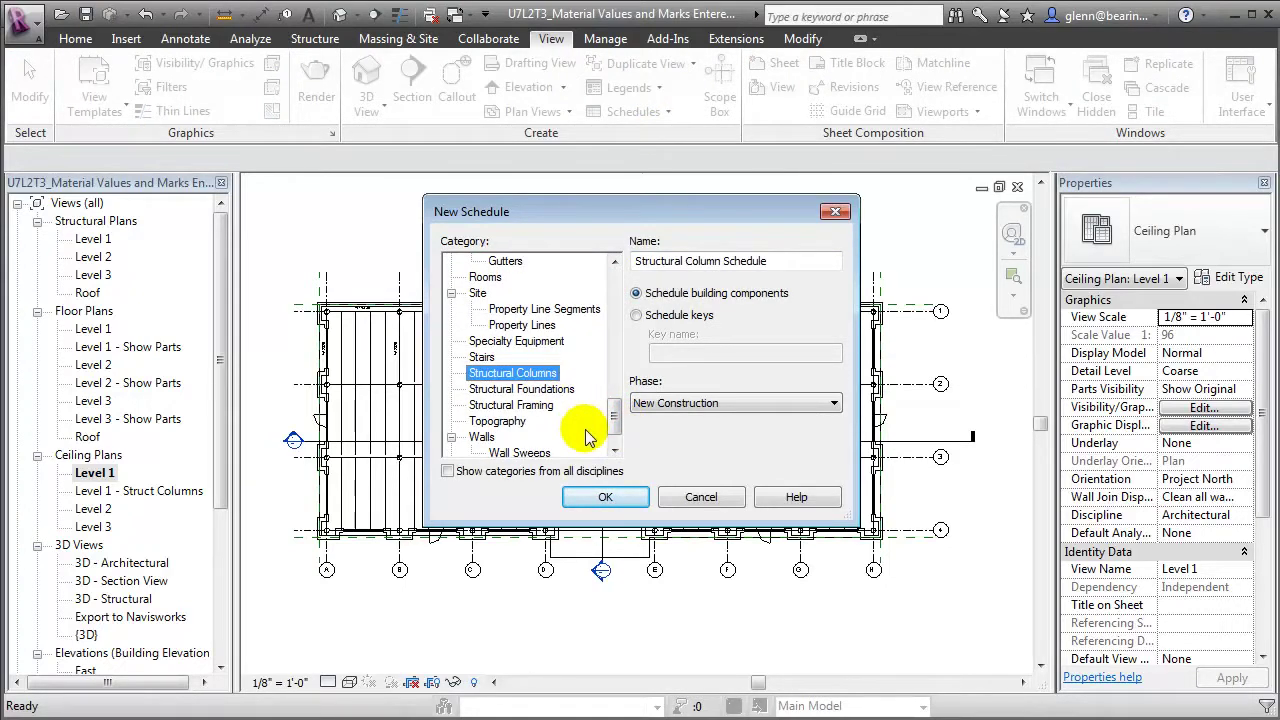
click(606, 497)
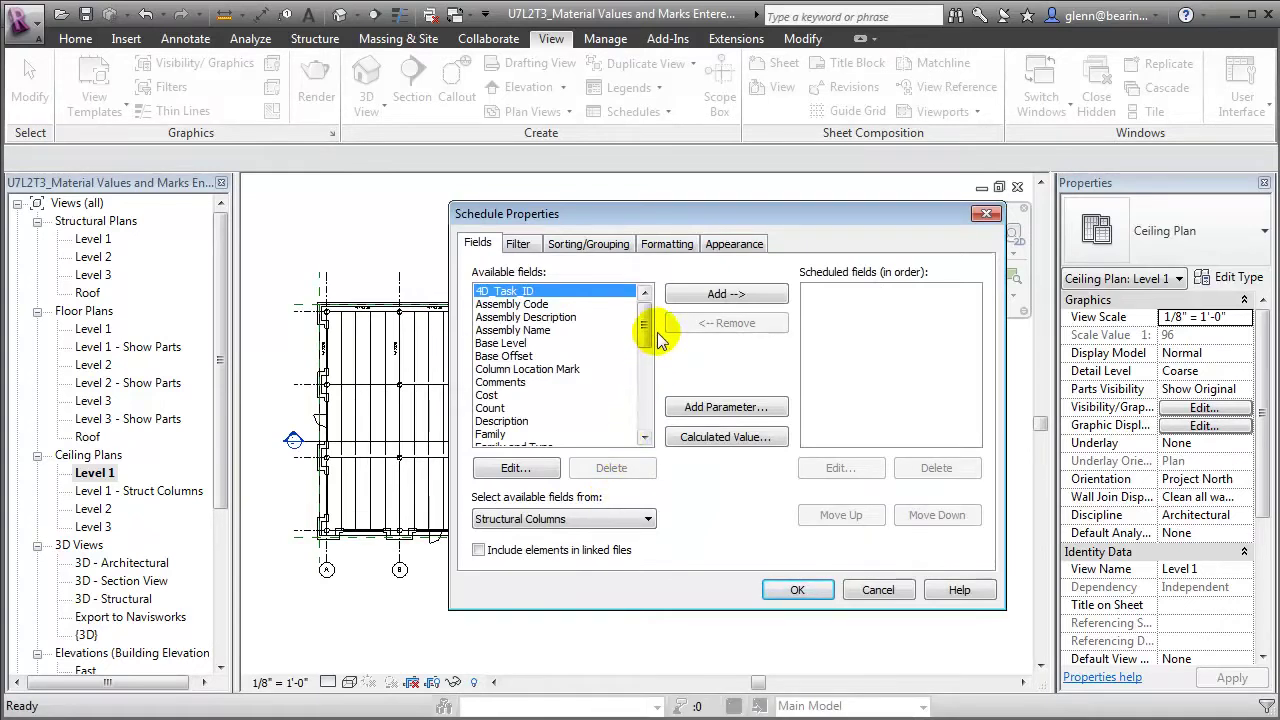
- Add the Base Level, Mark and 4D_Task_ID fields to the structural column schedule, in that order
mouse_move(643, 336)
mouse_down()
mouse_move(638, 352)
mouse_move(632, 333)
mouse_up()
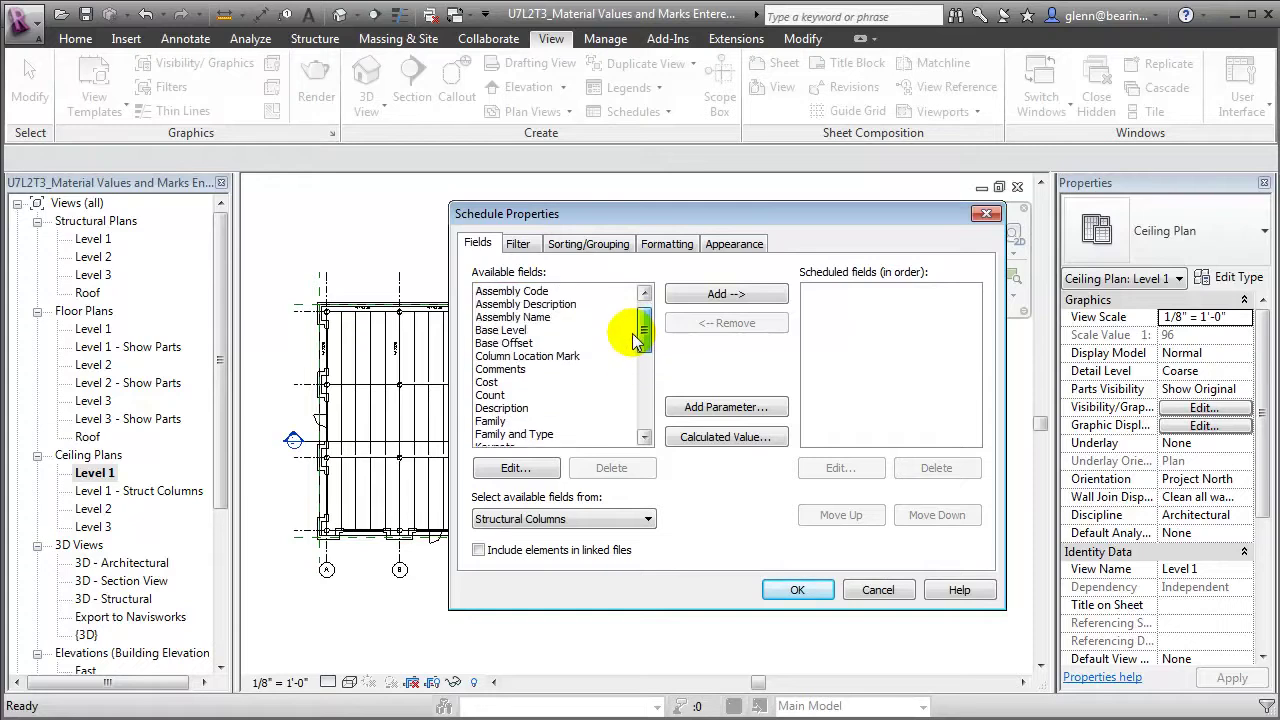
click(525, 330)
click(694, 300)
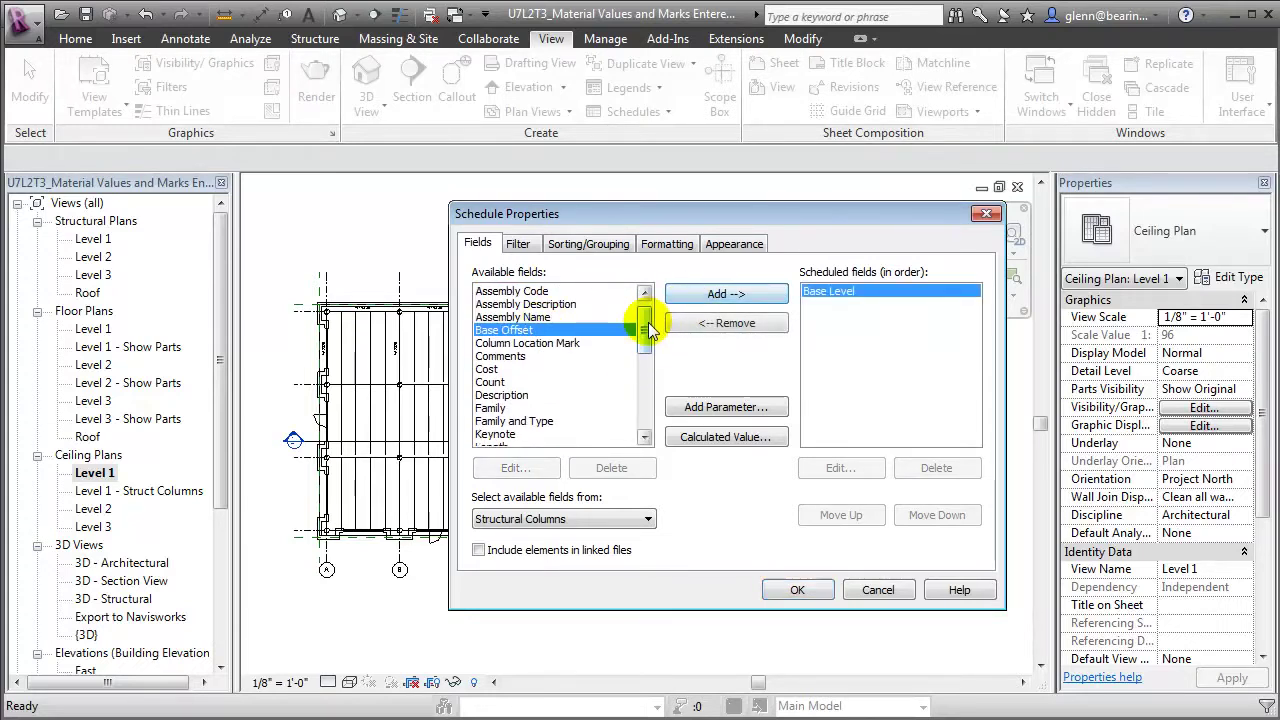
drag(643, 325, 641, 360)
click(487, 383)
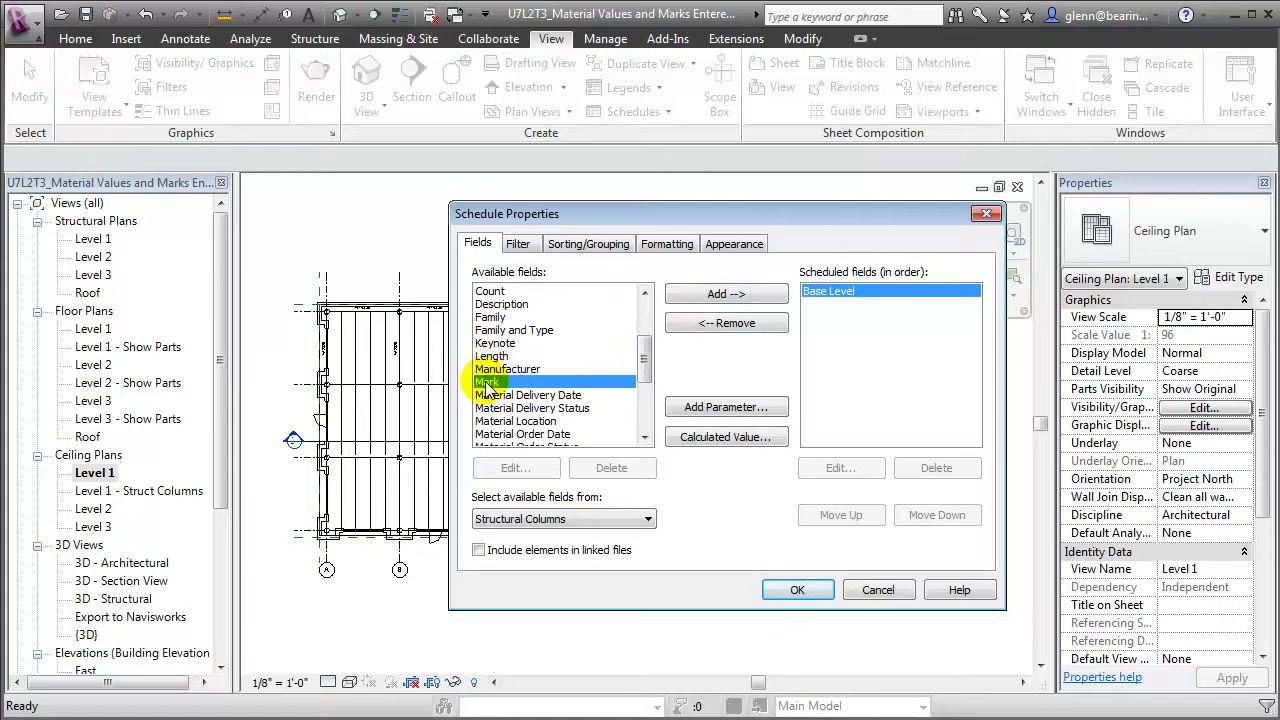
click(720, 294)
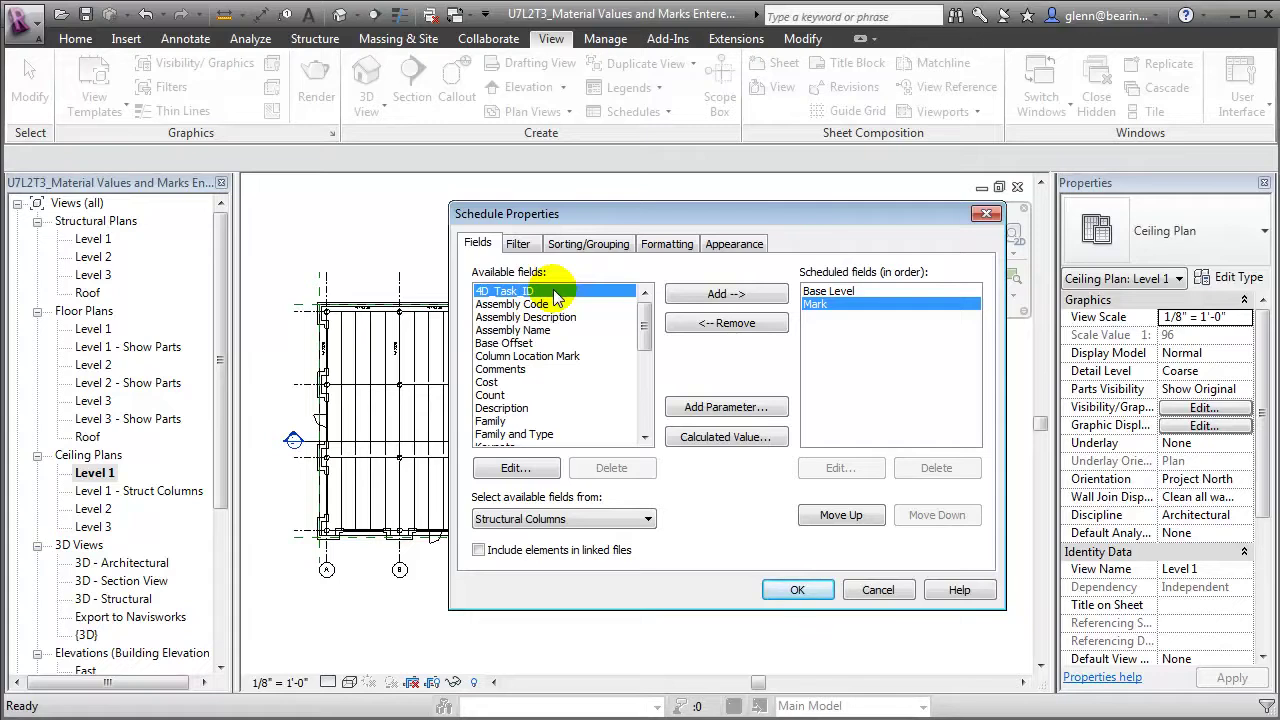
click(718, 294)
- Add the Material Order Date, Material Order Status, Material Delivery Date, Material Delivery Status and Material Location fields to the schedule
drag(644, 333, 609, 388)
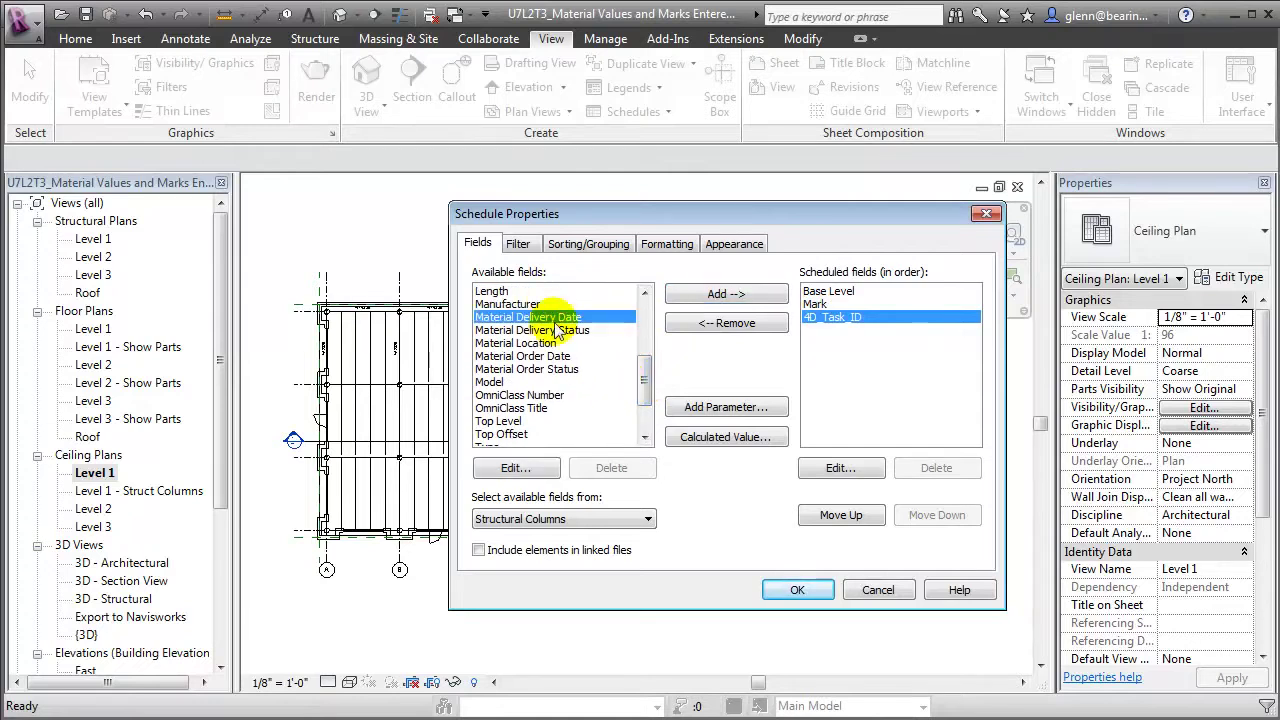
click(540, 356)
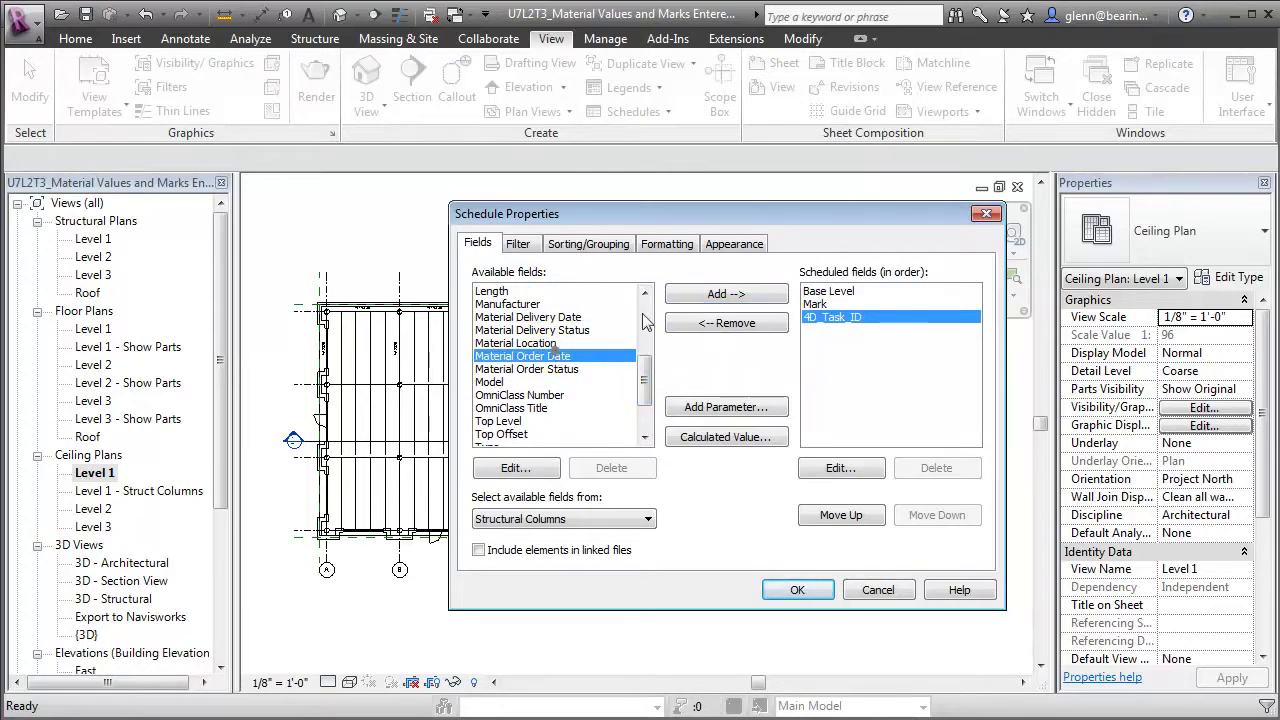
click(716, 292)
click(697, 300)
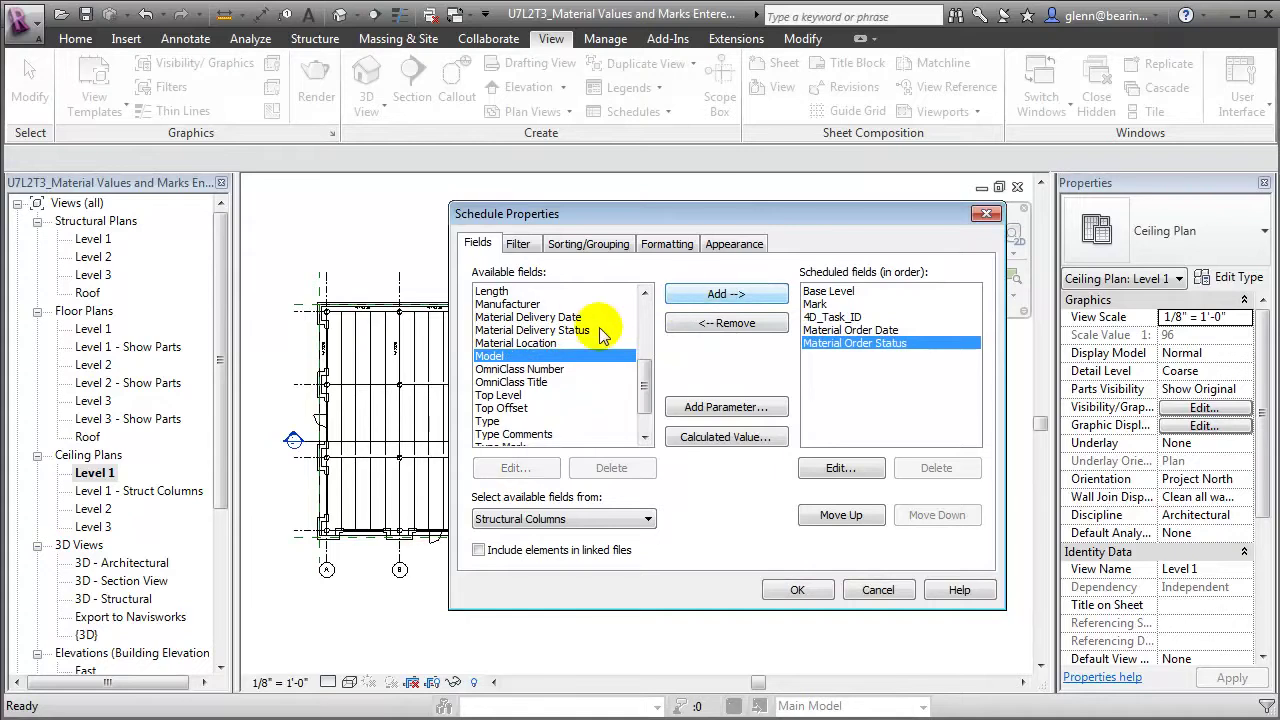
click(585, 317)
click(709, 292)
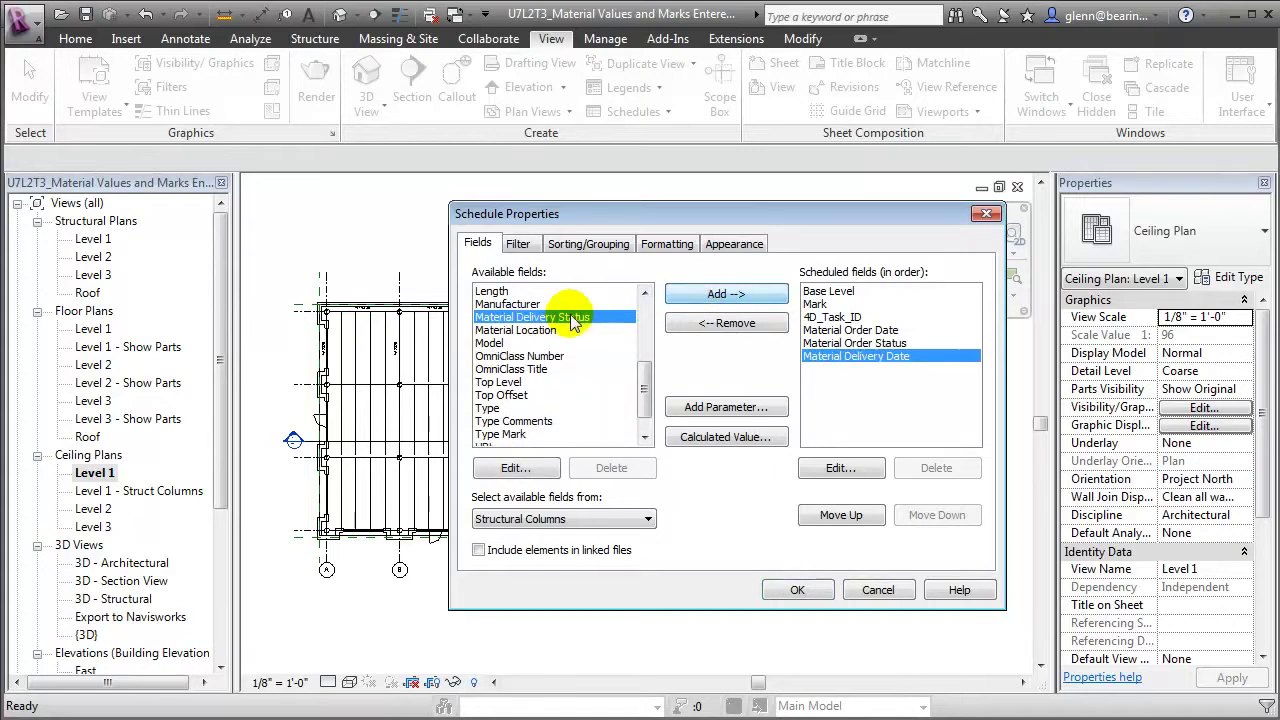
click(718, 294)
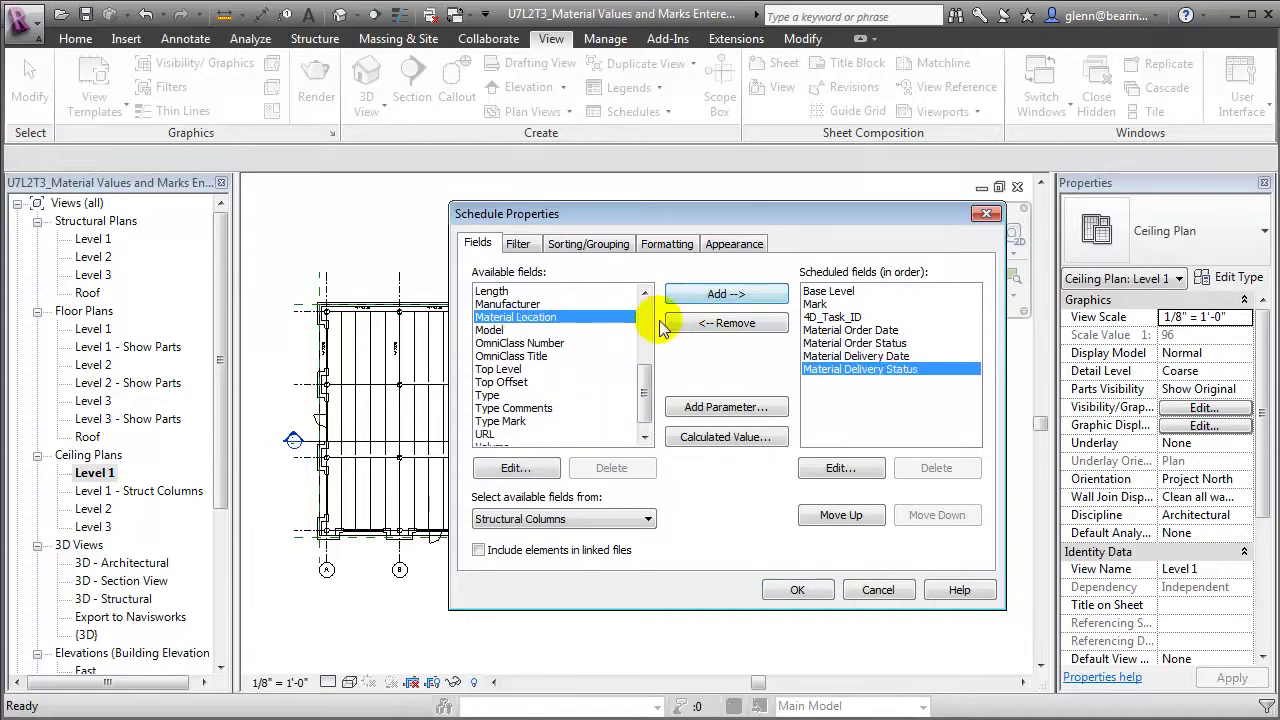
click(727, 300)
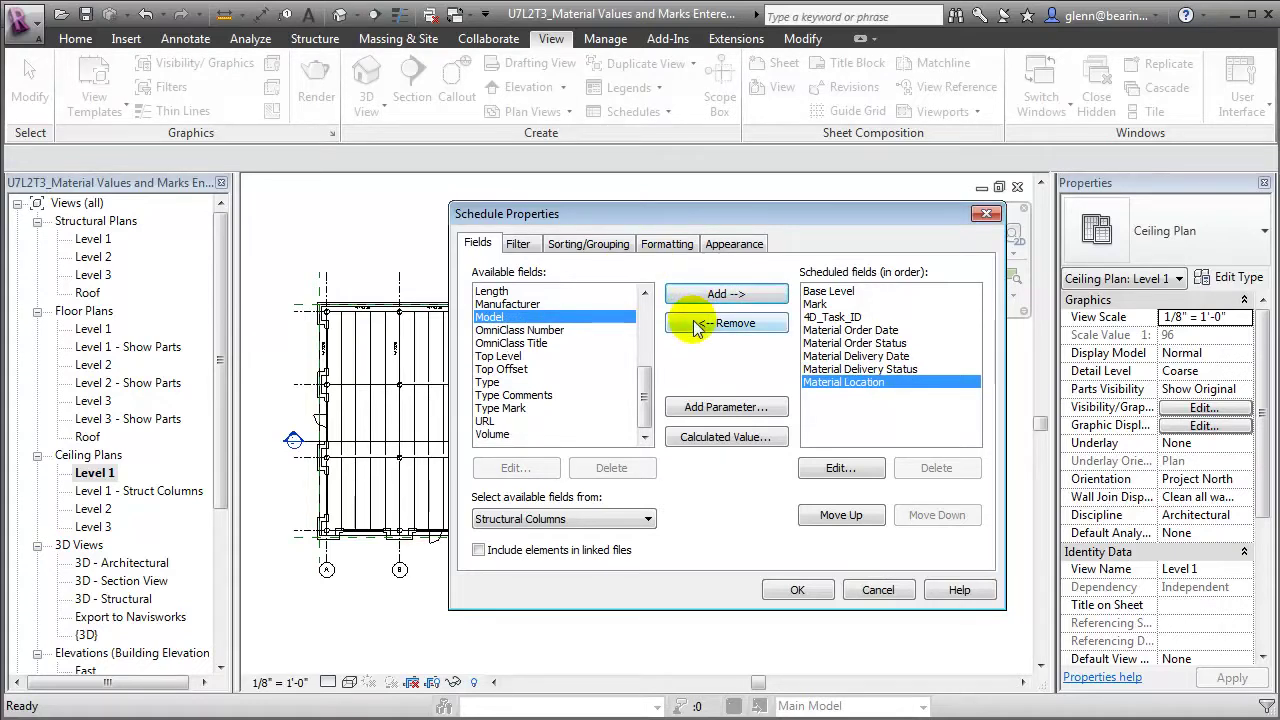
- Sort the schedule ascending by 4D_Task_ID, then by Material Order Status, then by Mark
click(603, 243)
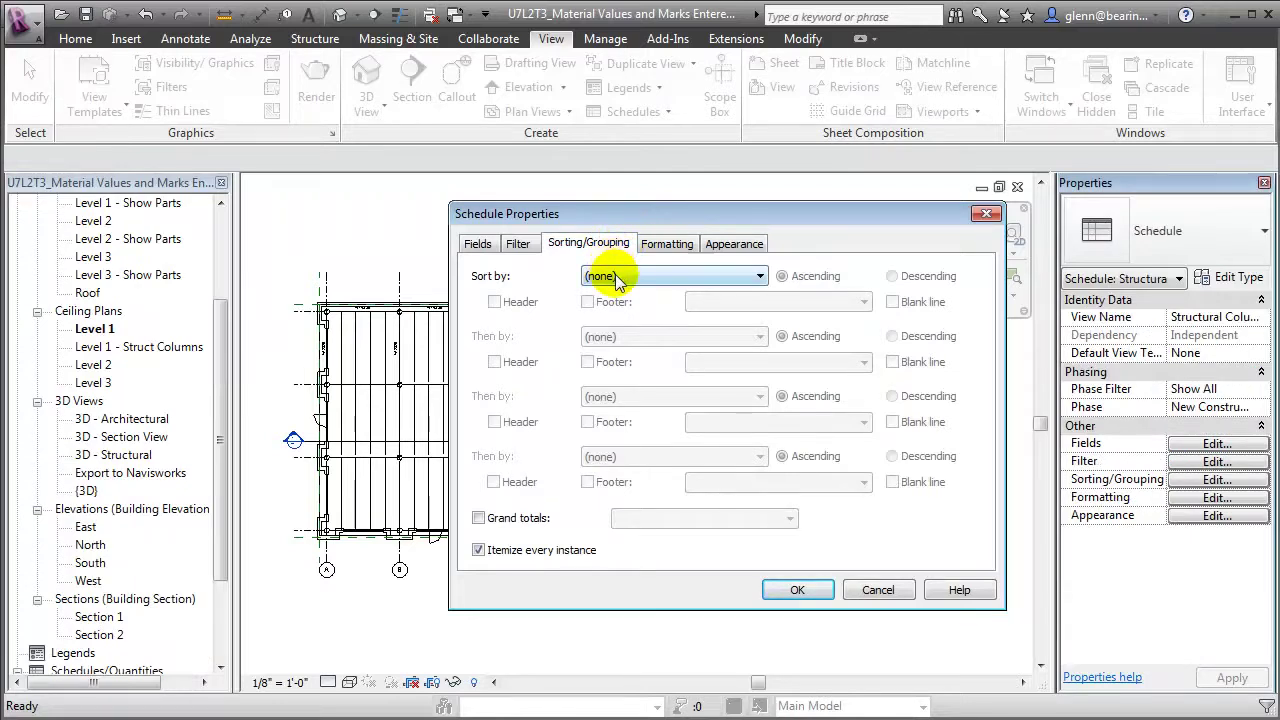
click(612, 276)
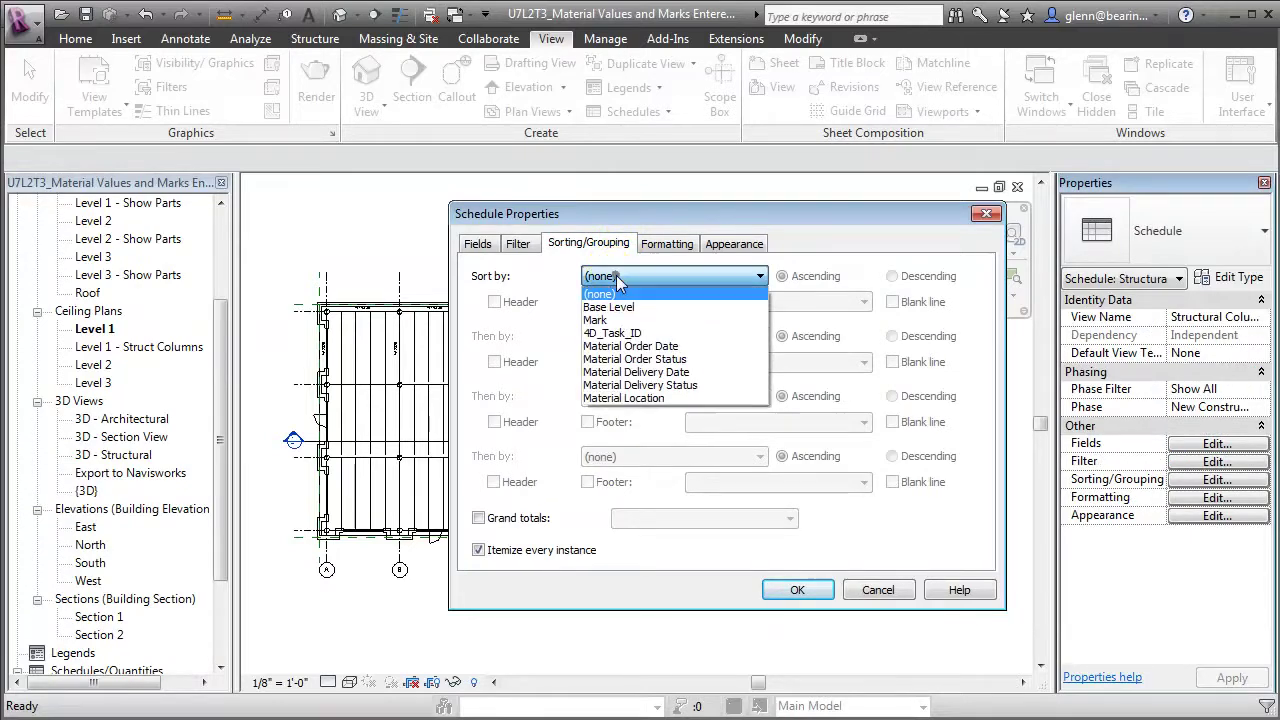
click(609, 334)
click(607, 340)
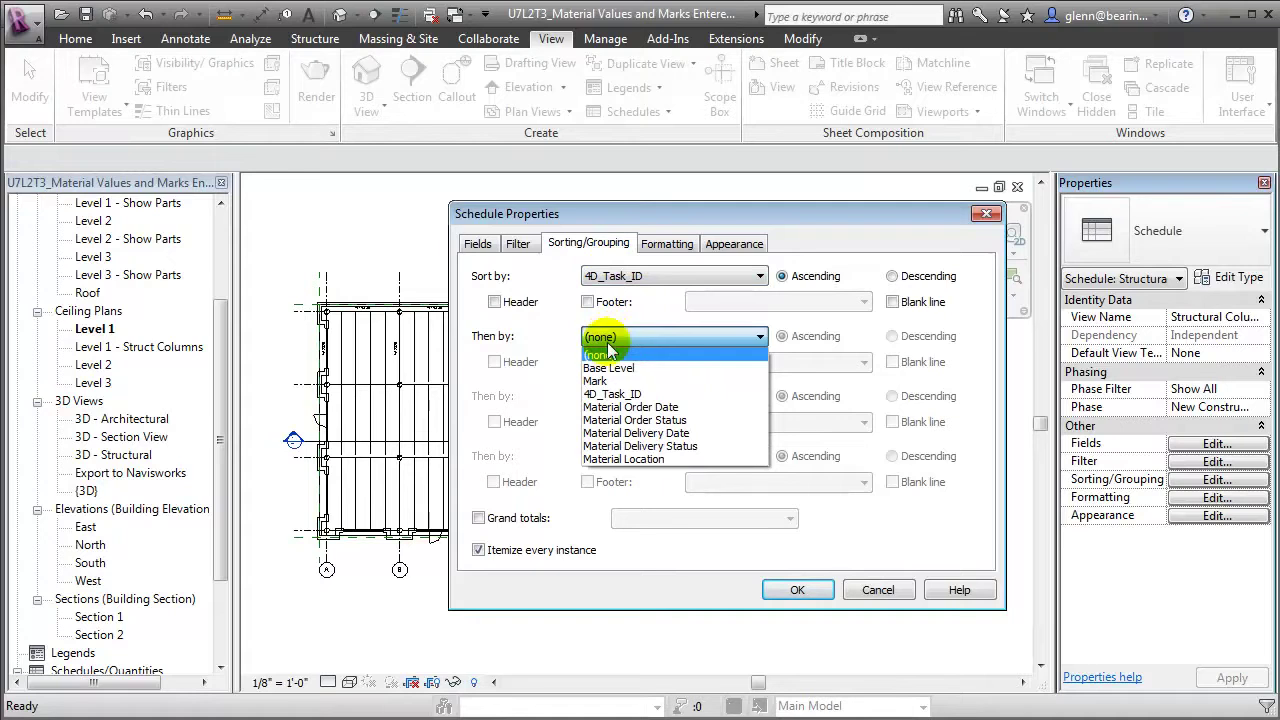
click(625, 420)
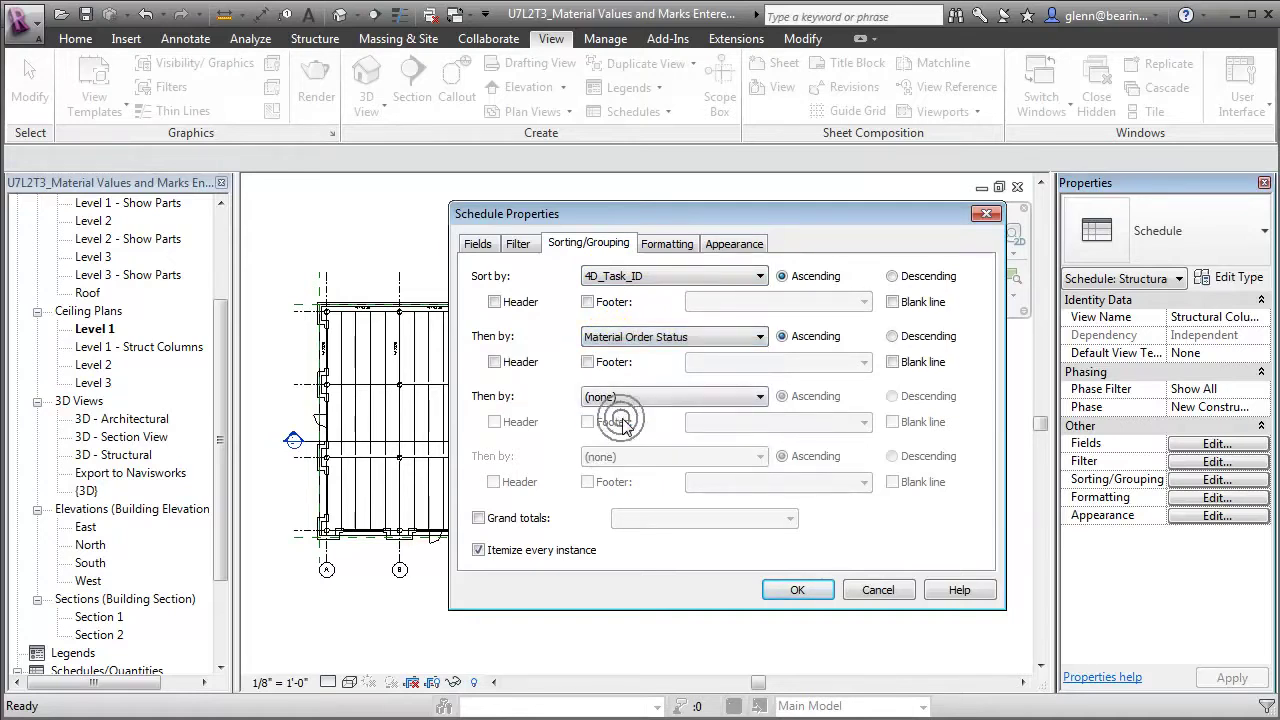
click(620, 398)
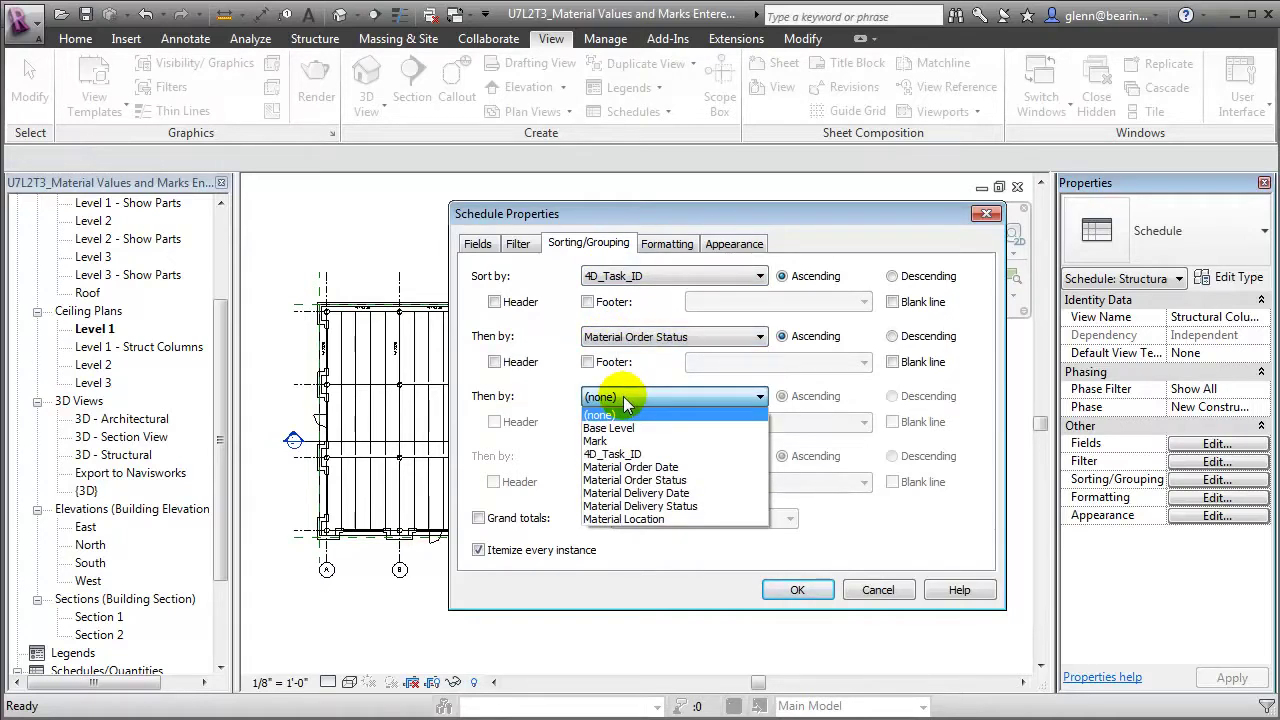
click(597, 440)
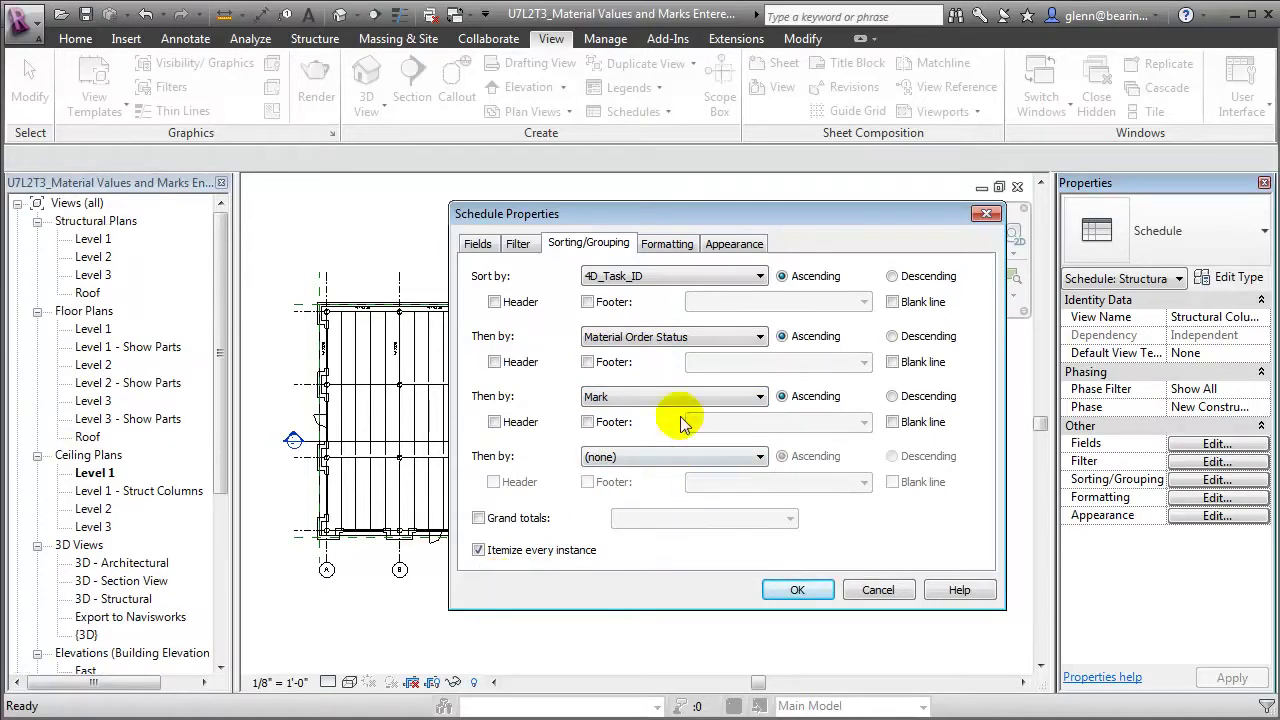
- Give the 4D_Task_ID and Material Order Status groups footers with title, count and totals plus blank lines, and generate the schedule
click(587, 302)
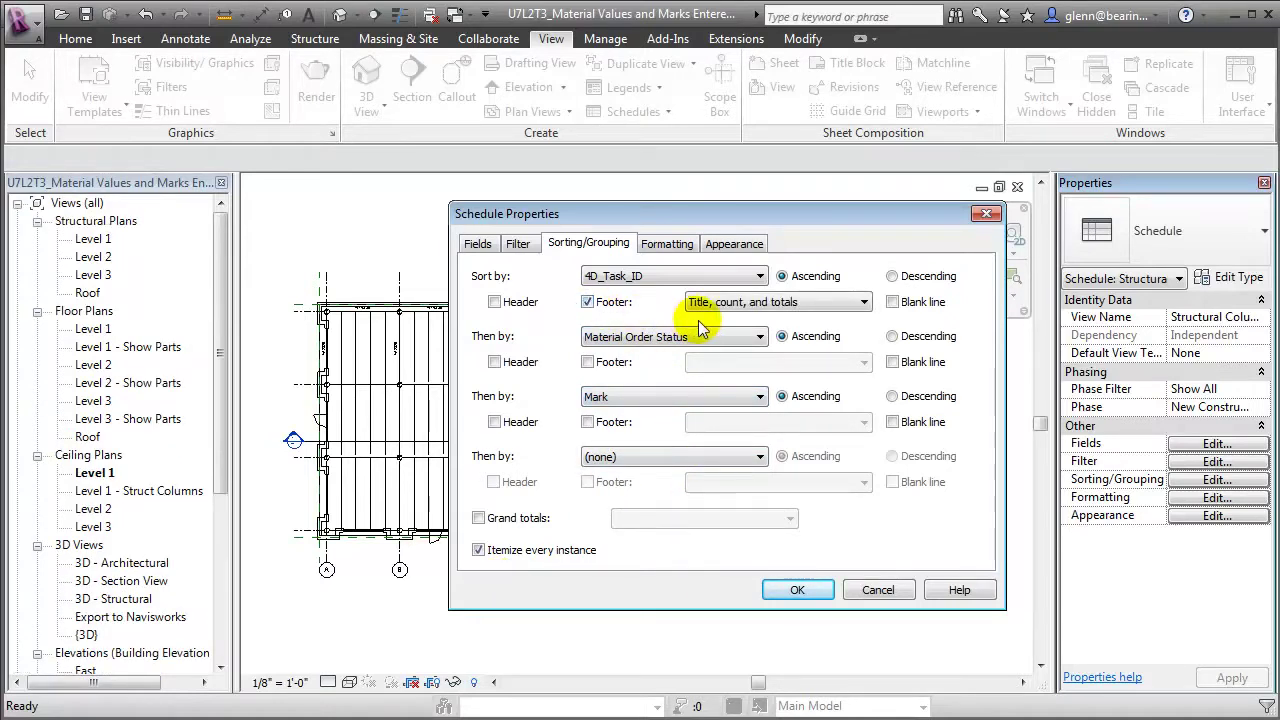
click(892, 302)
click(587, 362)
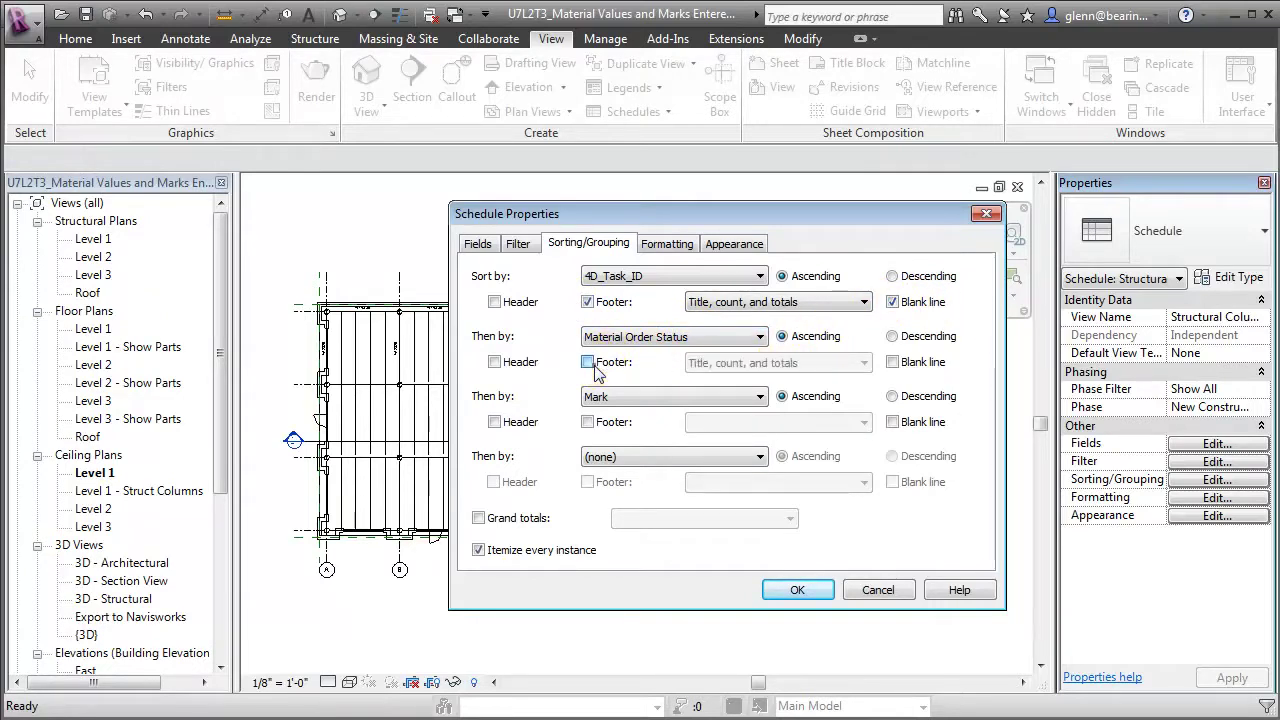
click(892, 363)
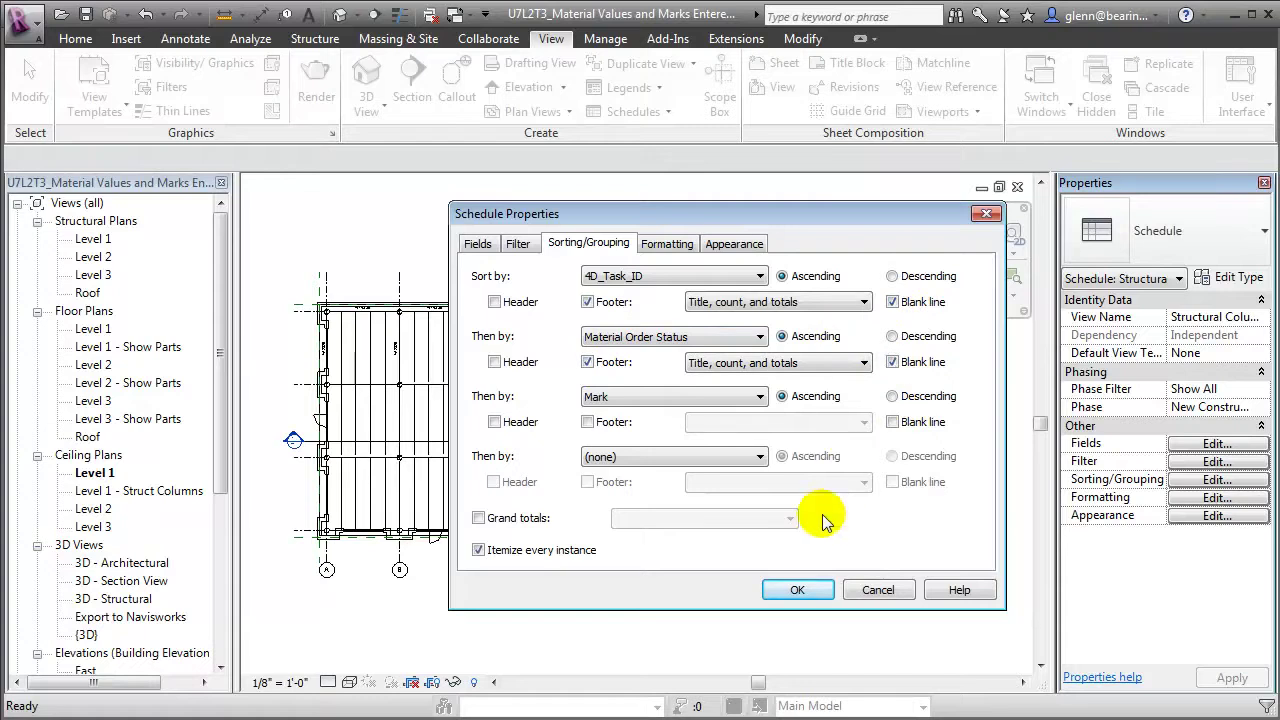
click(798, 590)
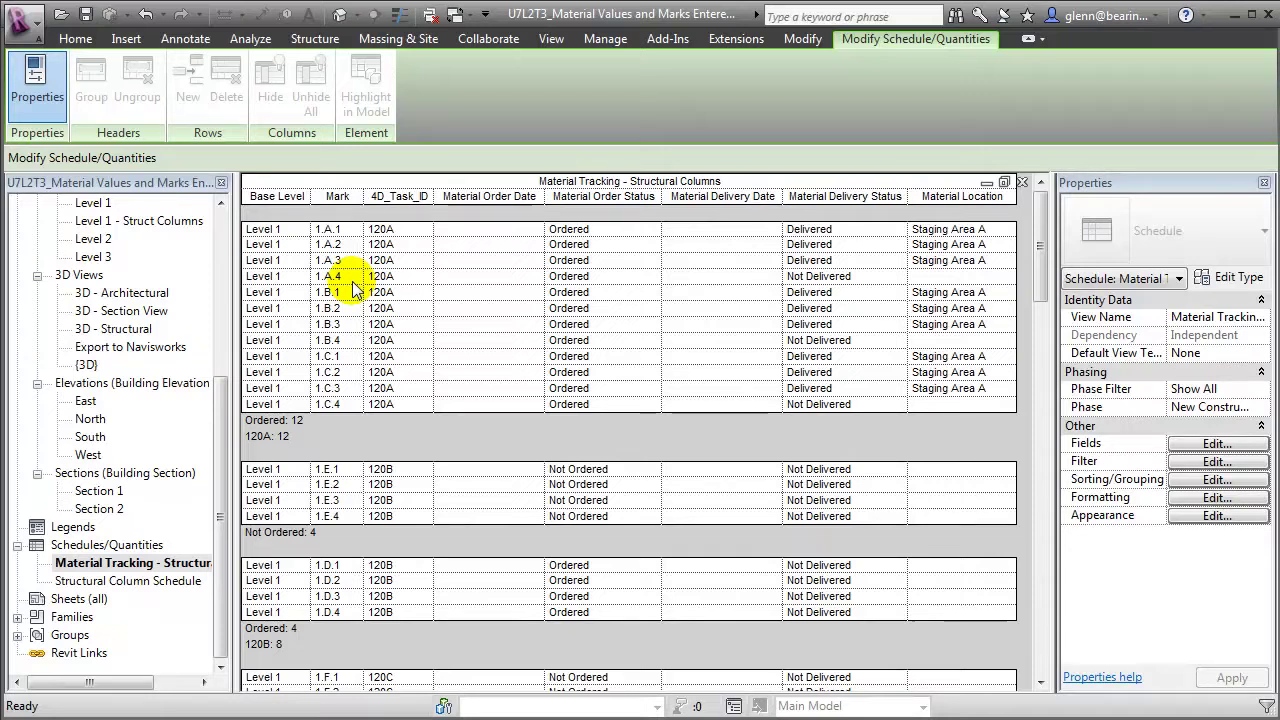
- In the material tracking schedule, set column 1.A.4's Material Delivery Status to Delivered and its Material Location to Staging Area B
click(872, 278)
click(898, 278)
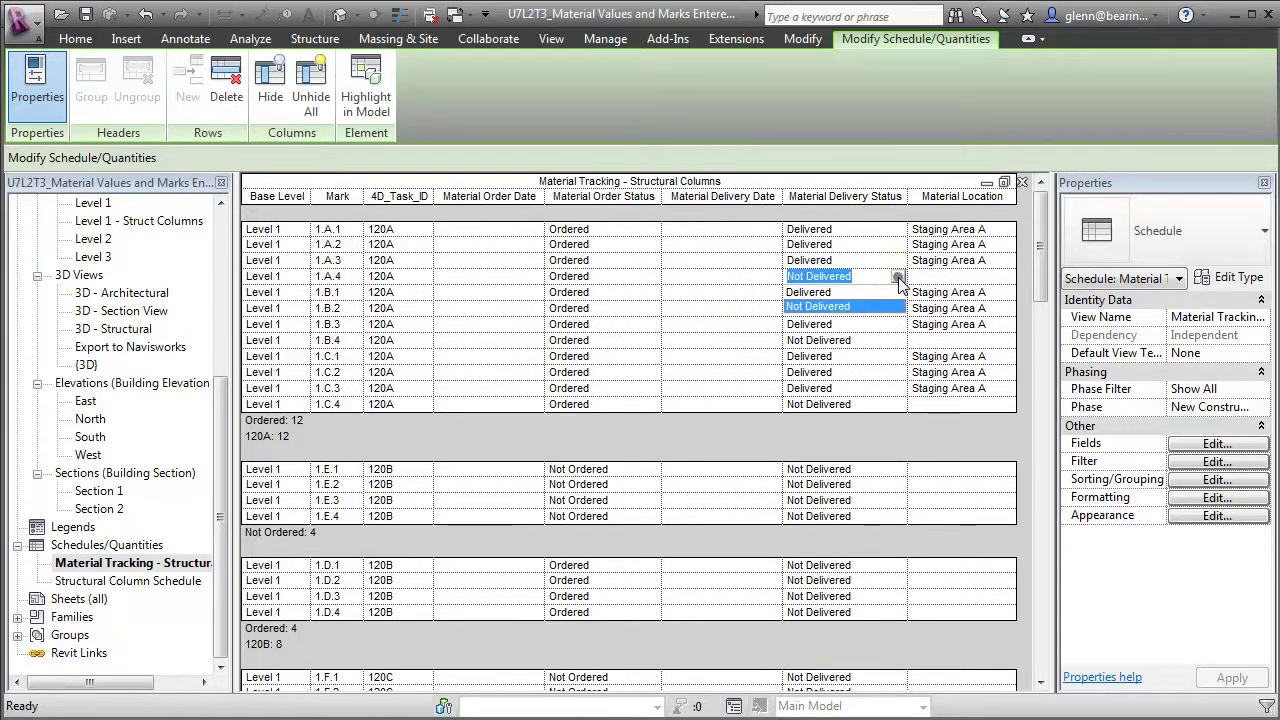
click(890, 291)
click(941, 279)
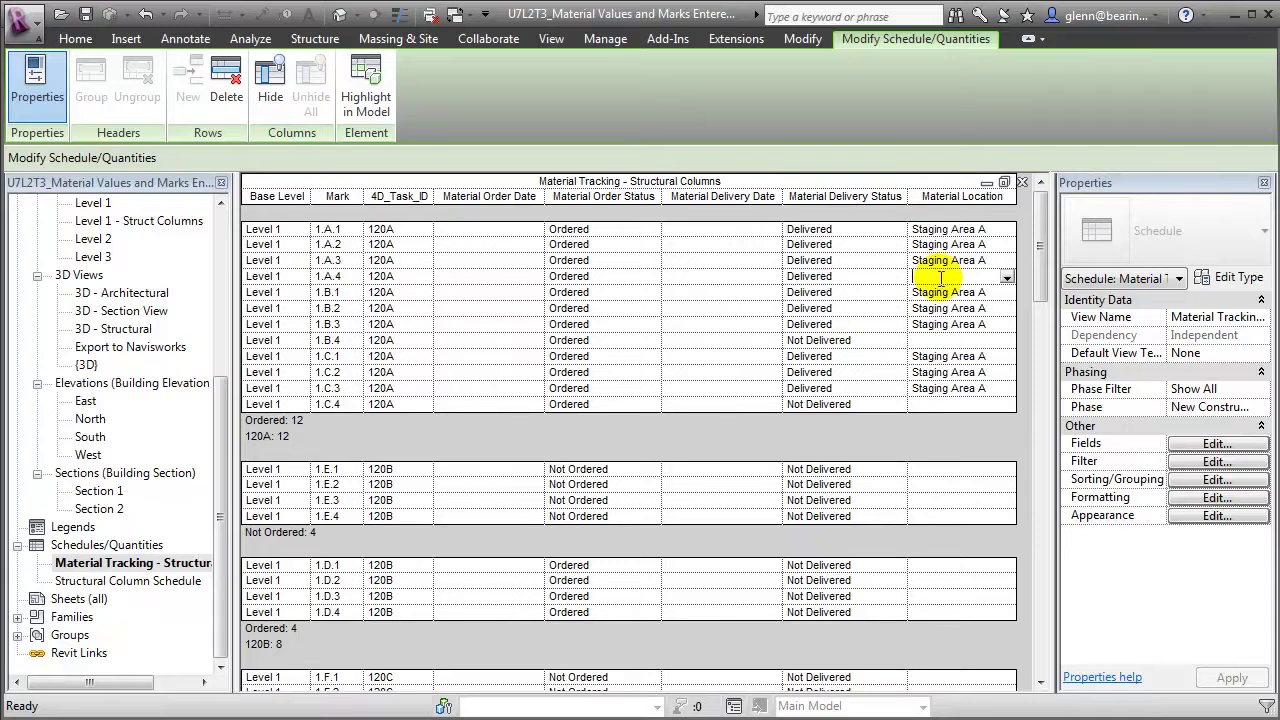
text(Staging Area B)
key(Return)
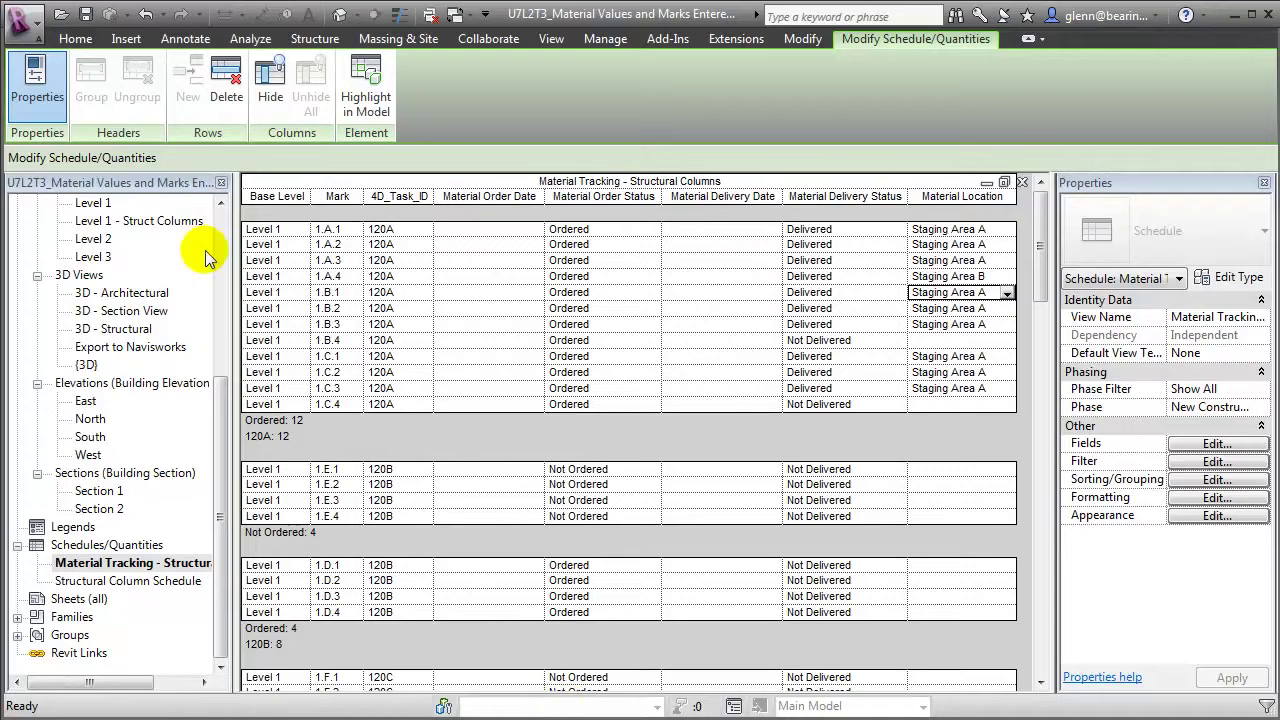
- Start exporting the Material Tracking schedule as a report, check the available file types, and cancel the export
click(25, 18)
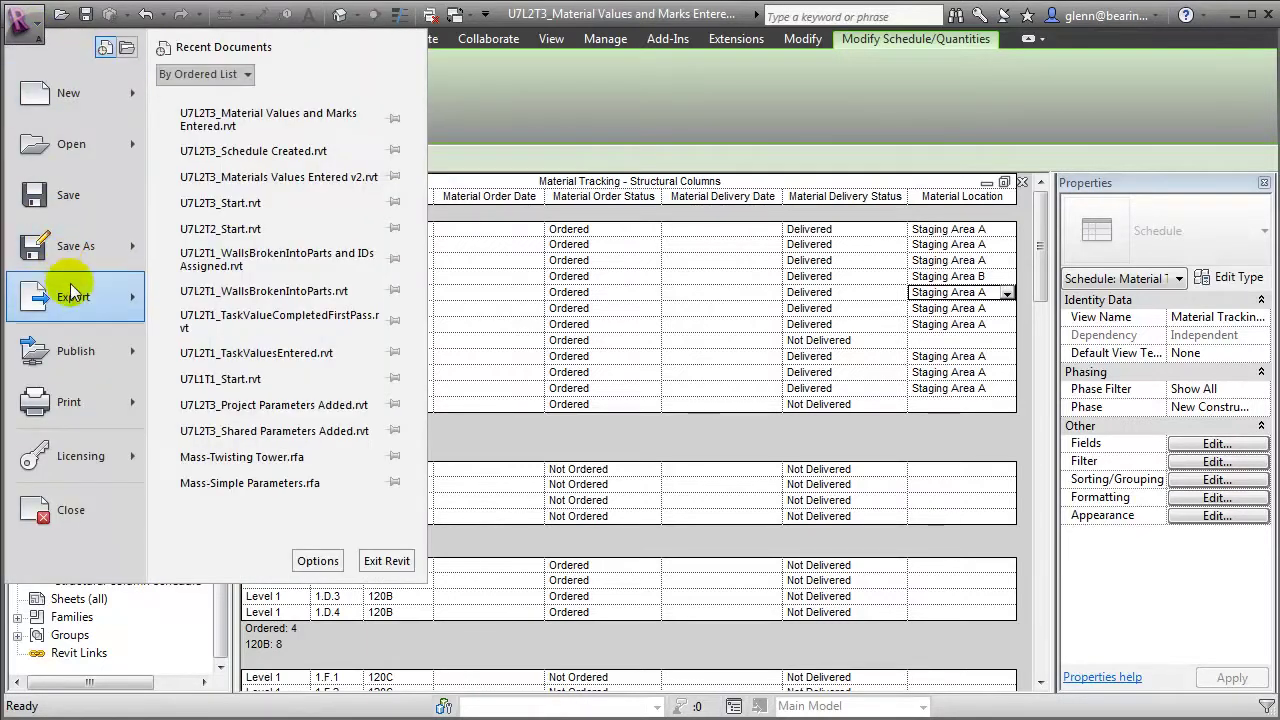
mouse_move(122, 297)
mouse_move(205, 312)
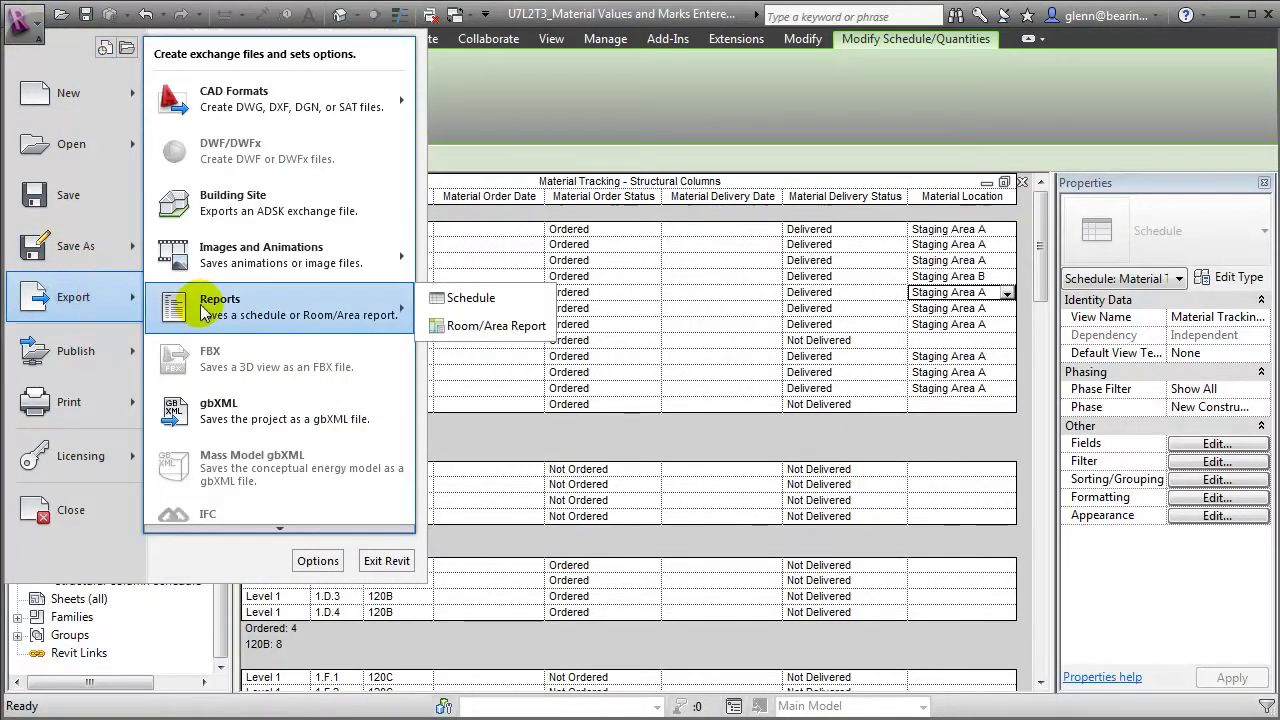
click(430, 300)
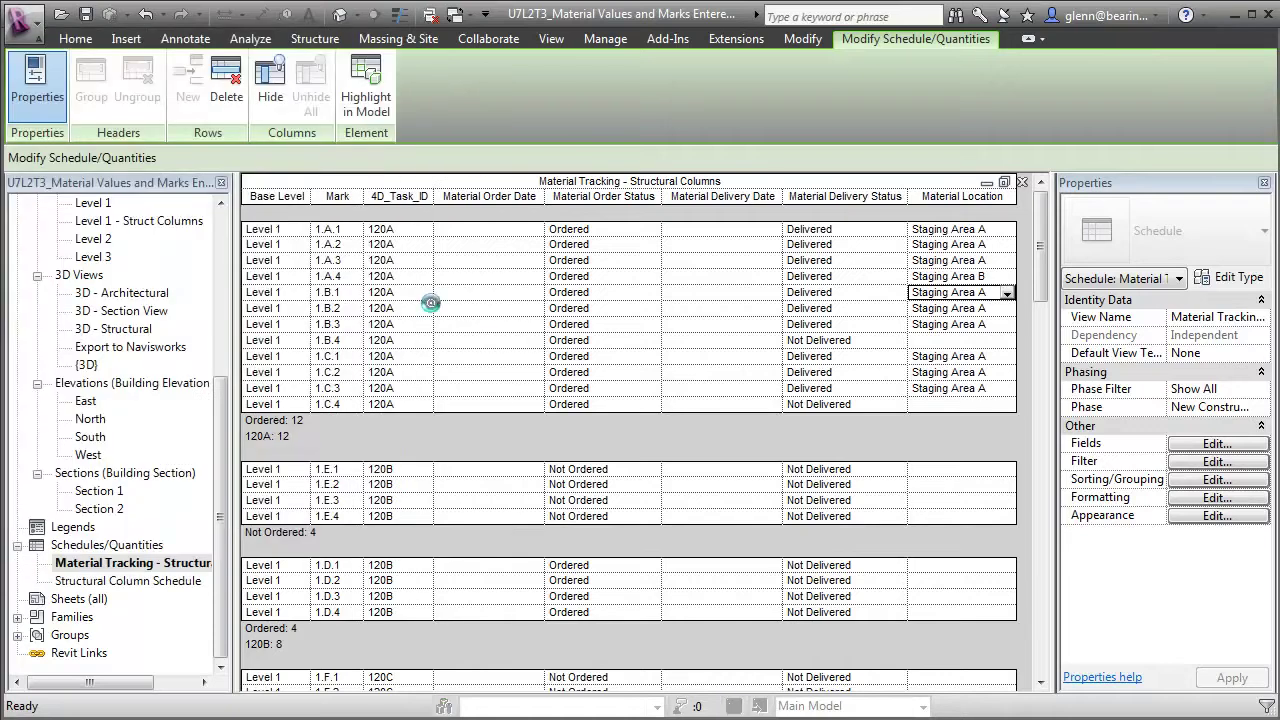
click(655, 597)
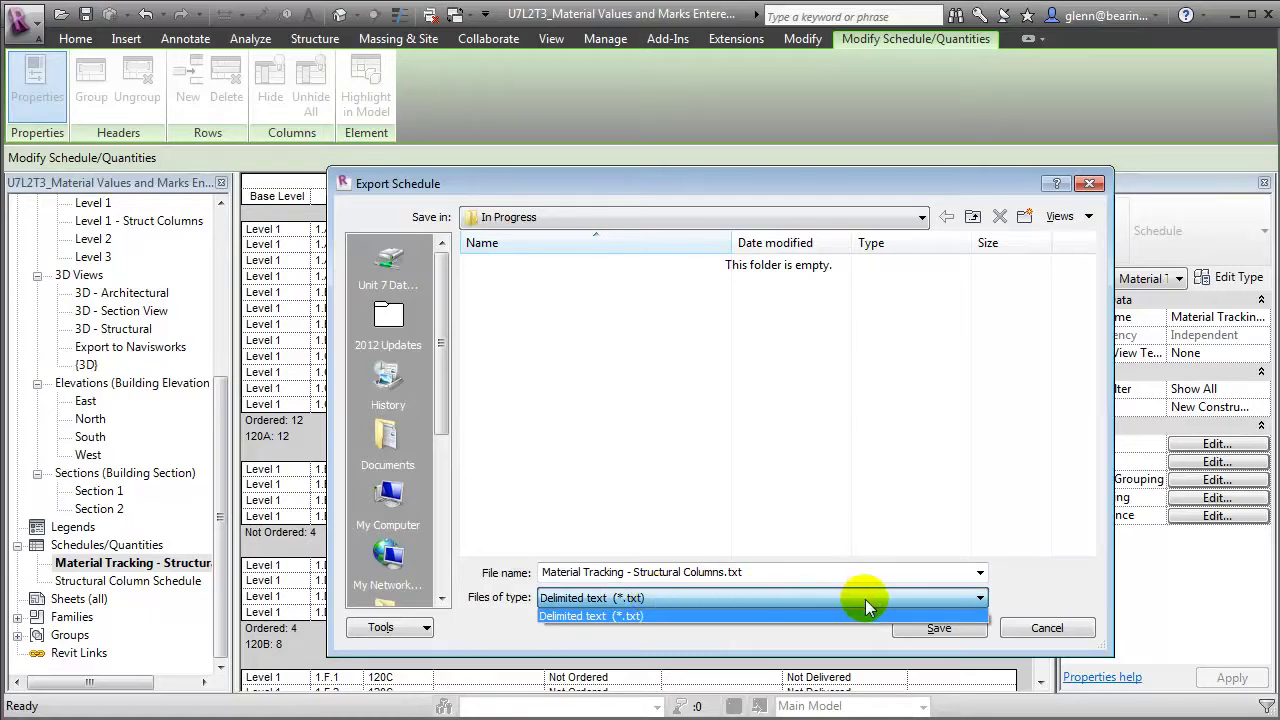
click(1074, 630)
click(1075, 630)
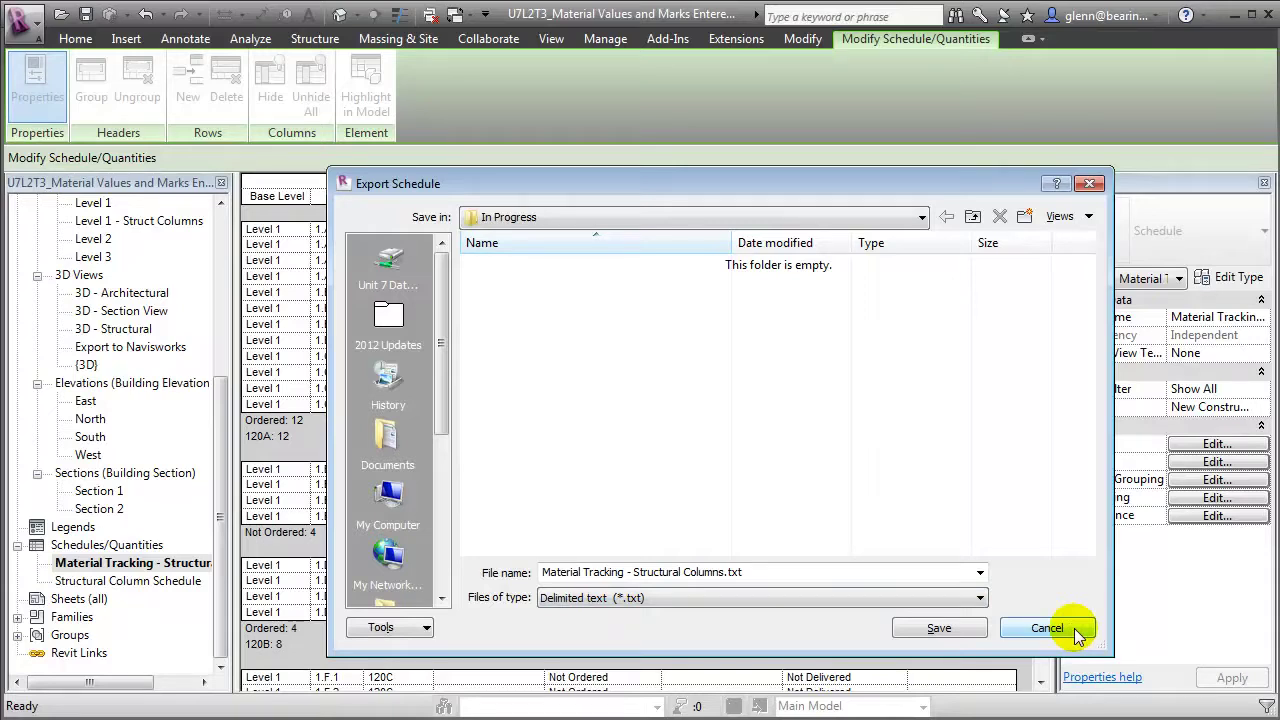
click(1075, 630)
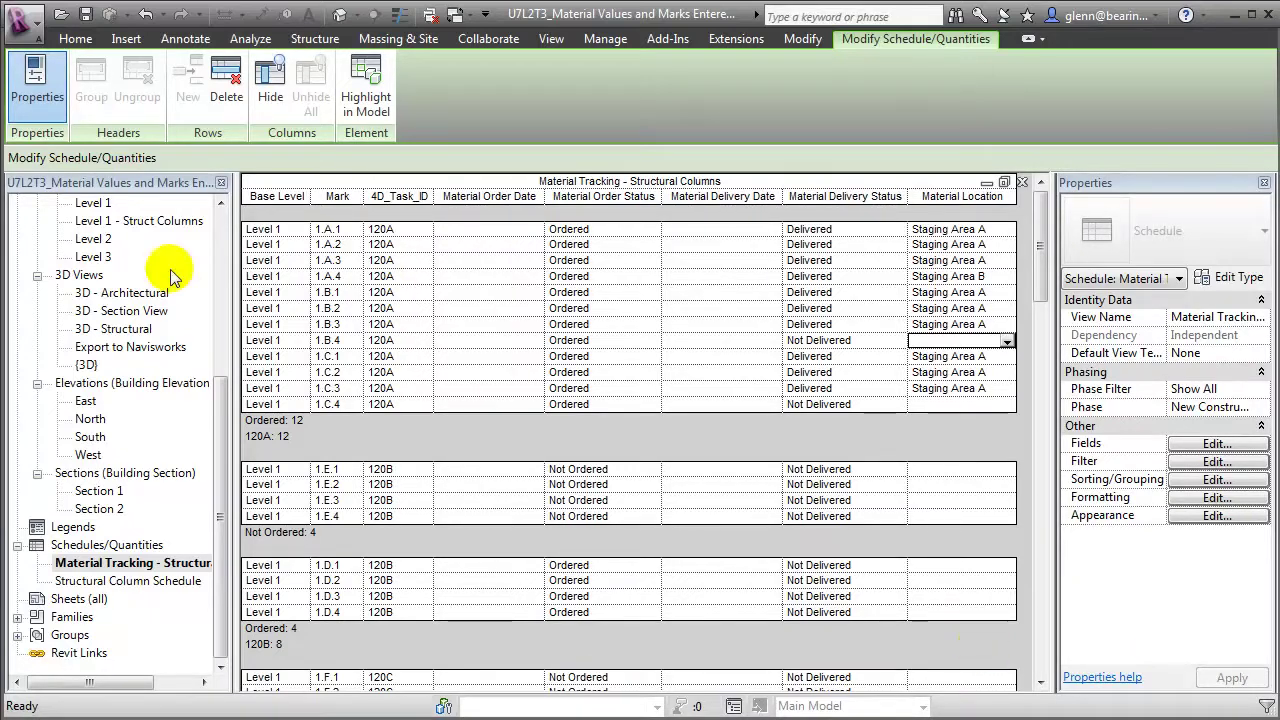
- Open the Export to Navisworks 3D view and look up the Revit DB Link add-in among the external tools
click(108, 347)
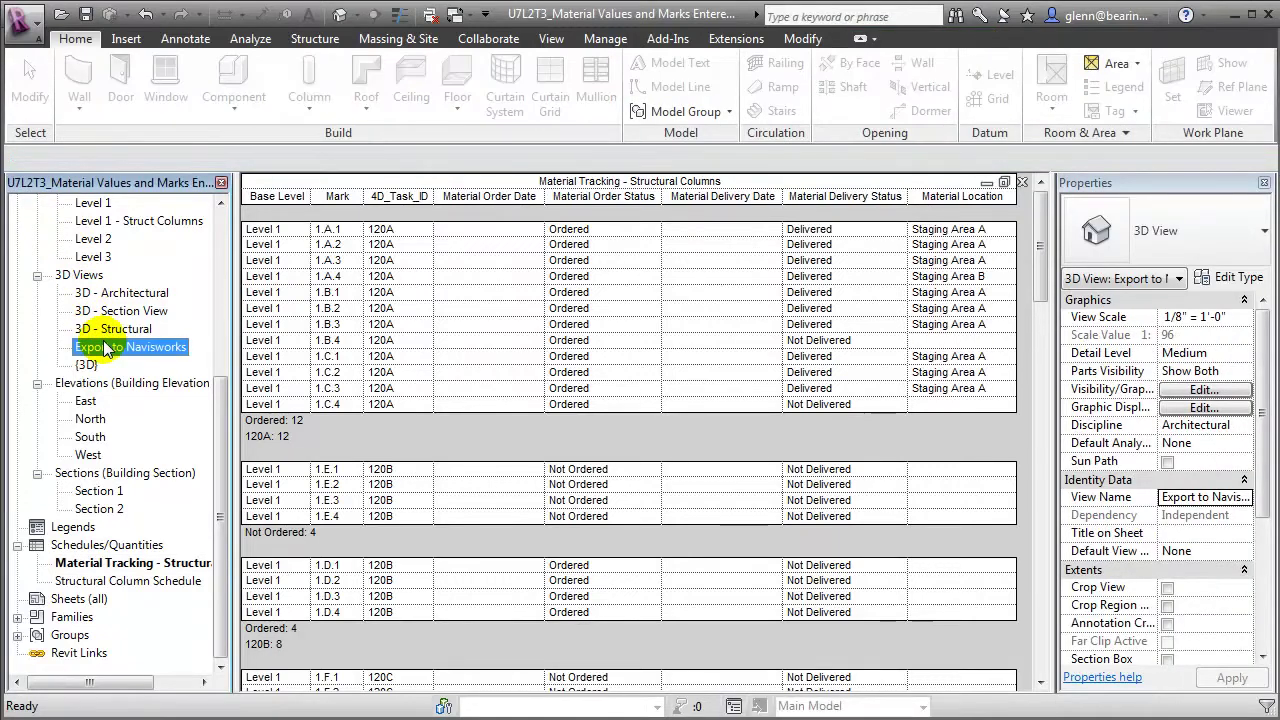
double_click(110, 347)
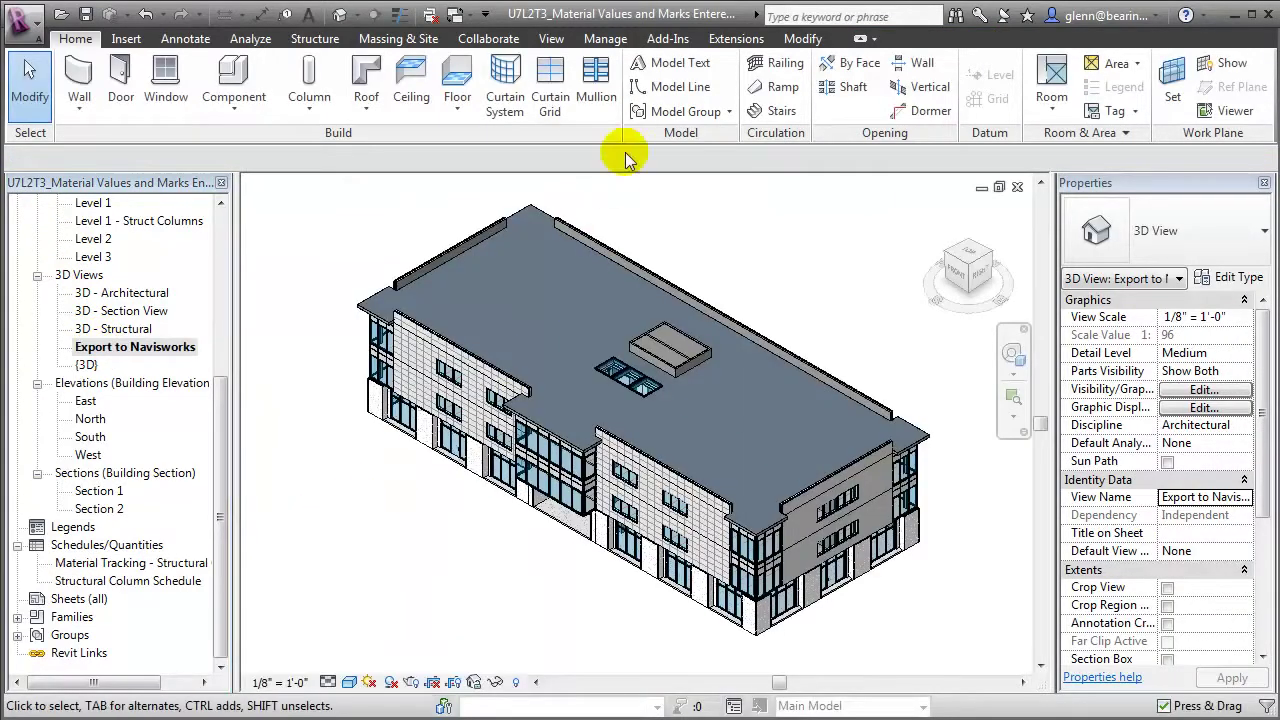
click(668, 38)
click(87, 100)
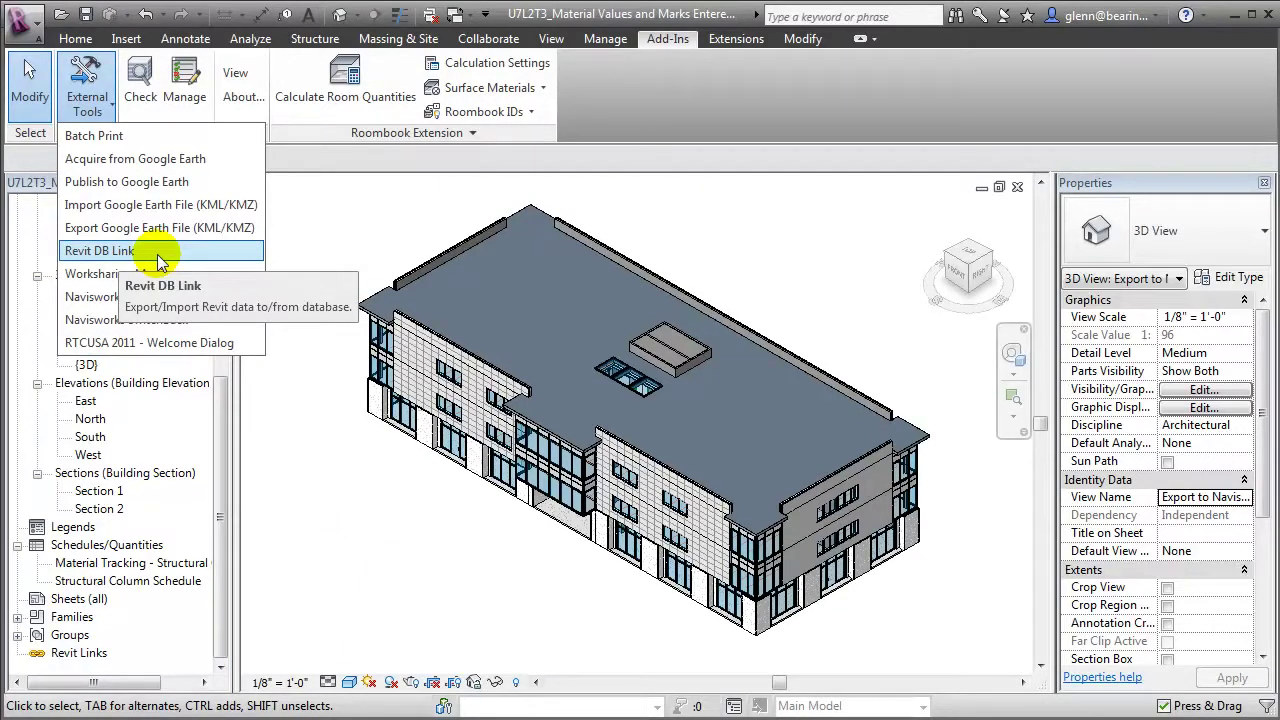
click(157, 254)
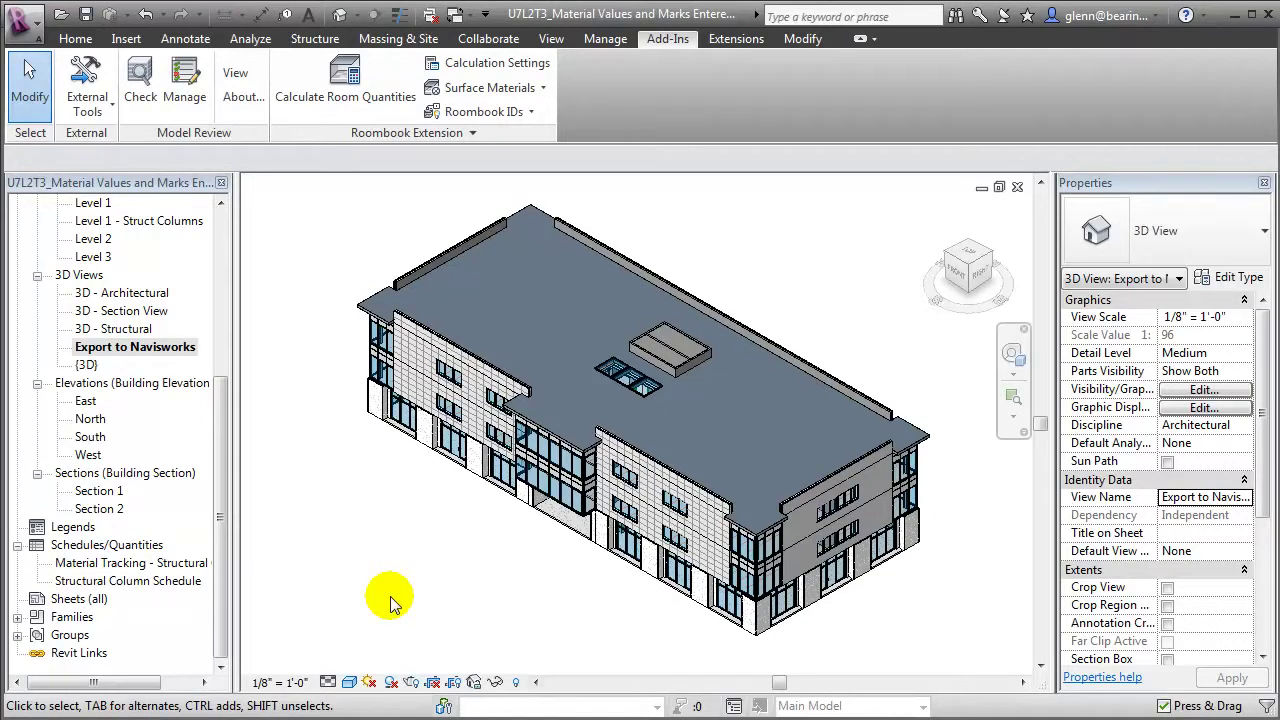
- Export the 3D view with the Navisworks 2012 exporter as an NWC file named Lesson2_Part4 in the Lesson 2 folder
click(110, 116)
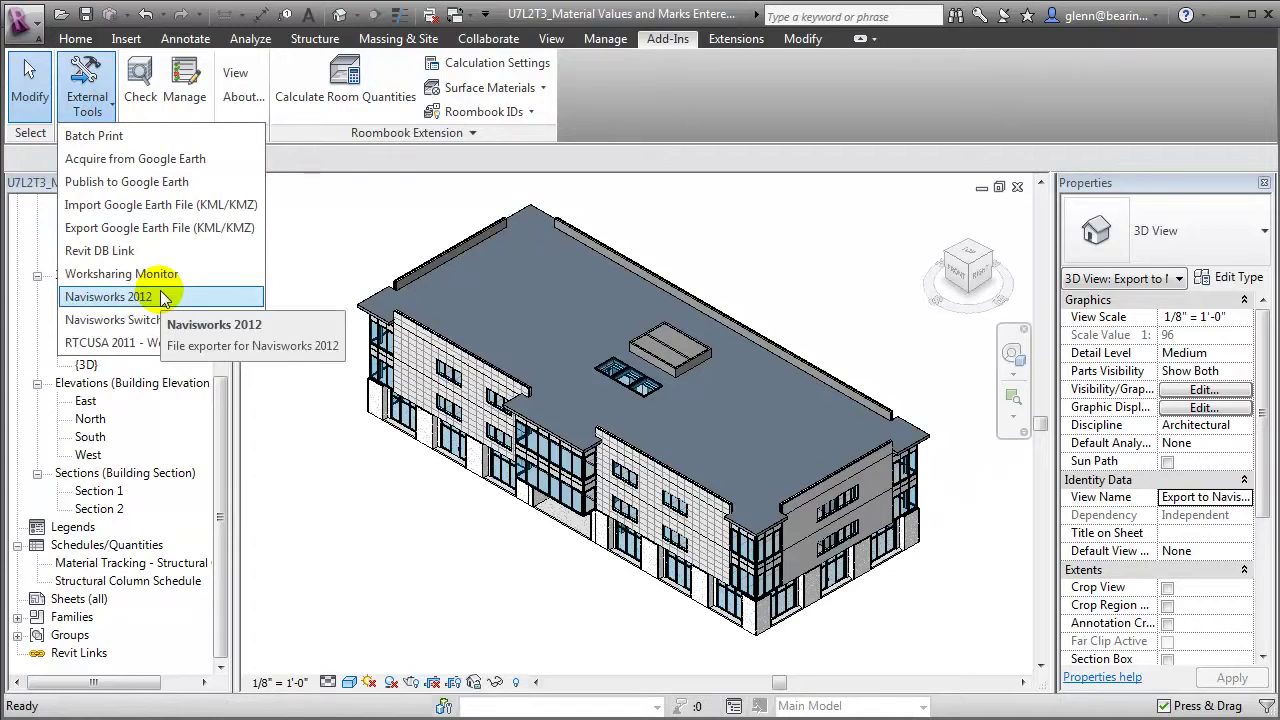
click(162, 296)
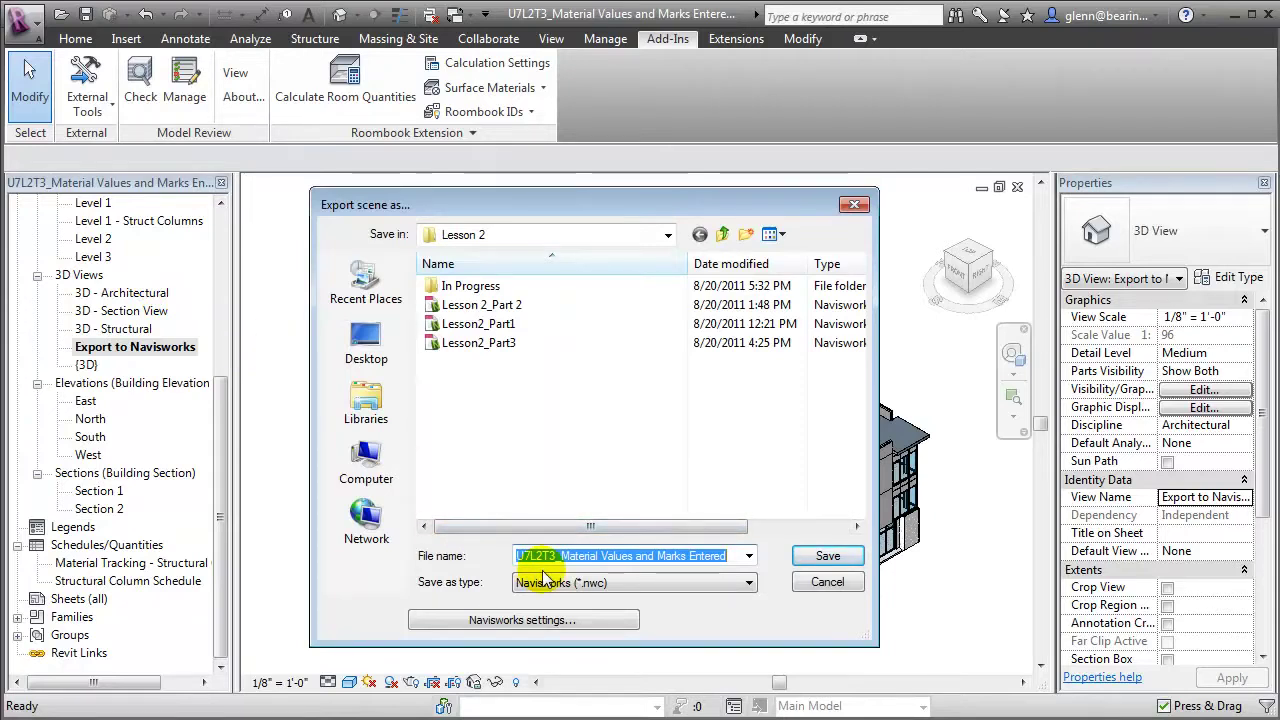
text(Lesson2)
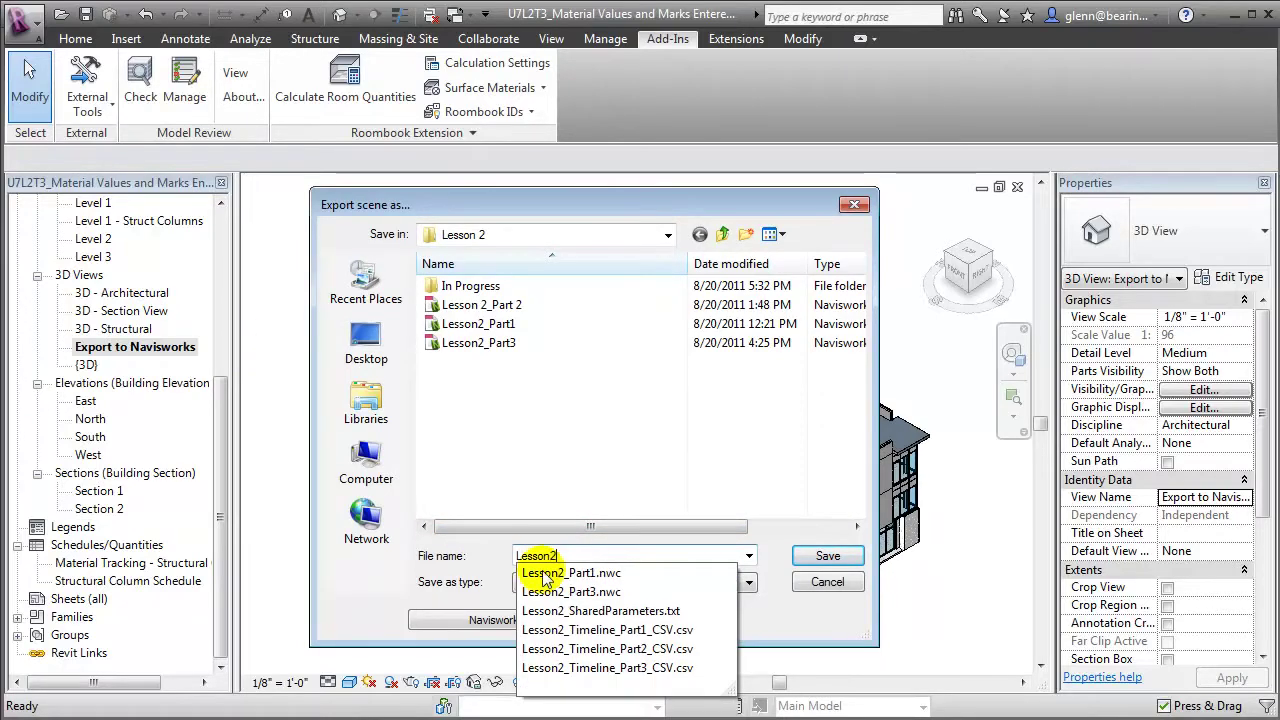
text(_Part4)
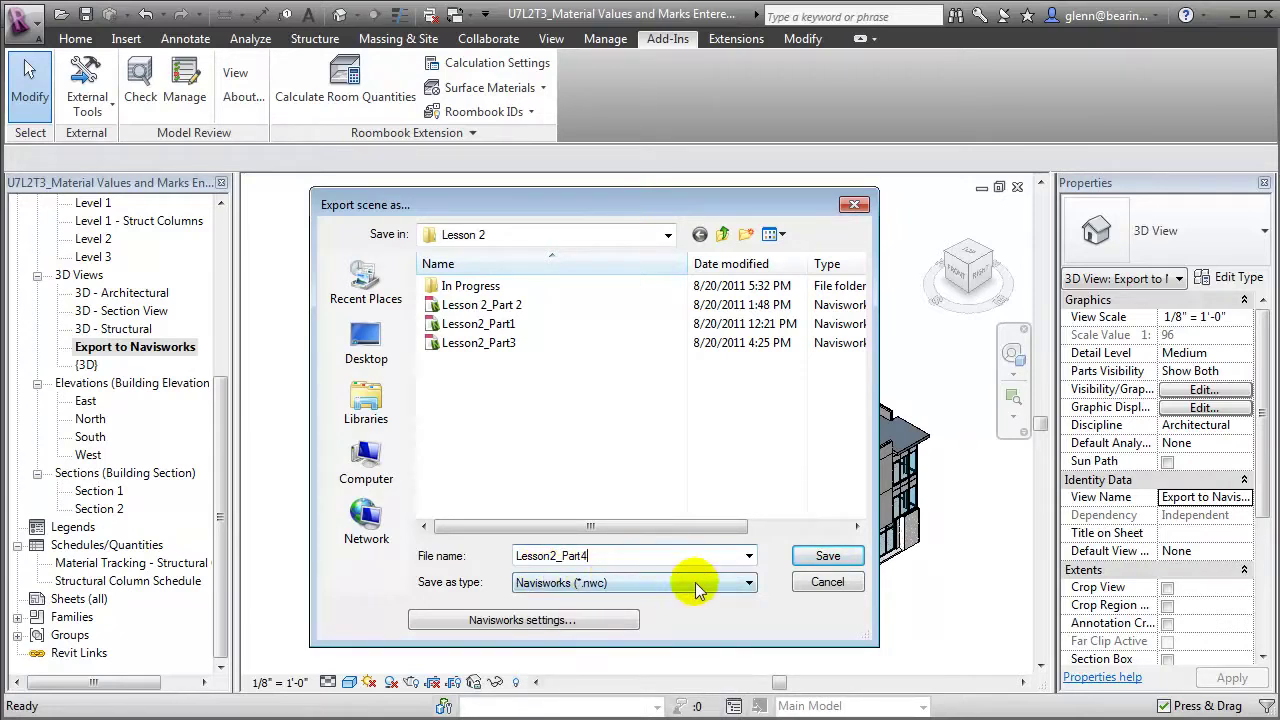
click(818, 557)
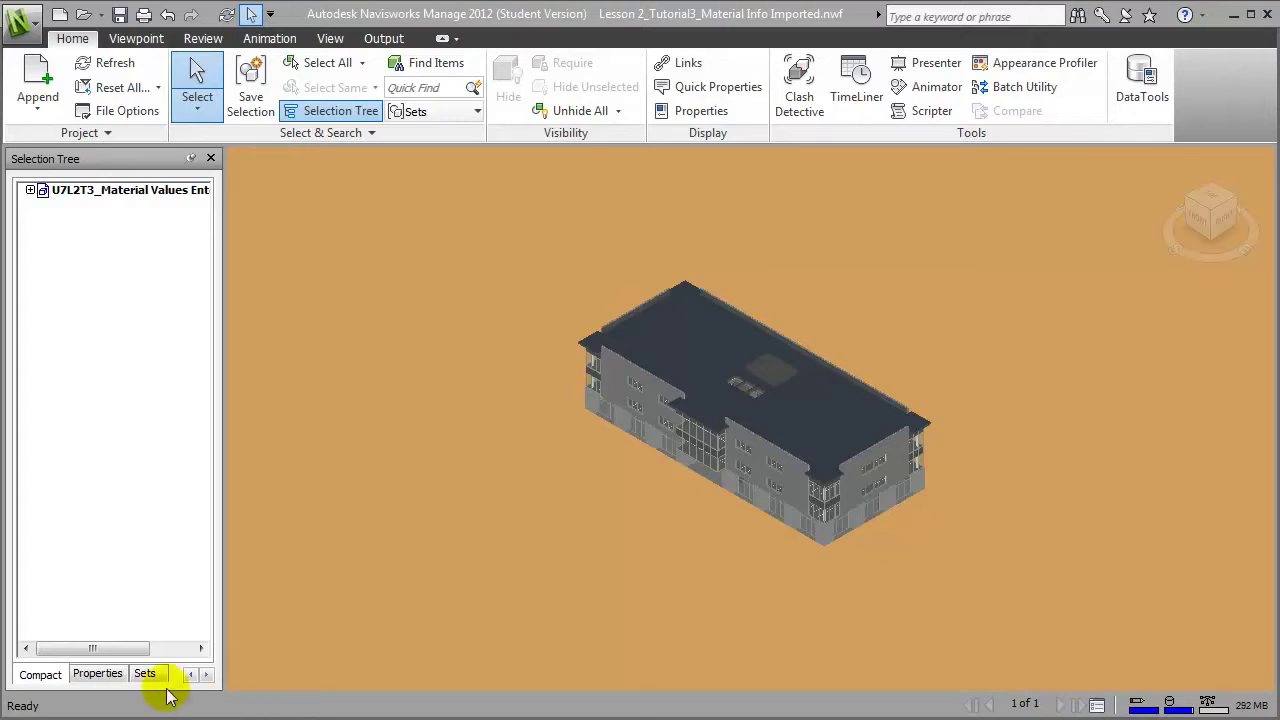
- Switch to Navisworks Manage and expand the Element properties Material Delivery Status and Material Order Status in the selection tree
click(98, 673)
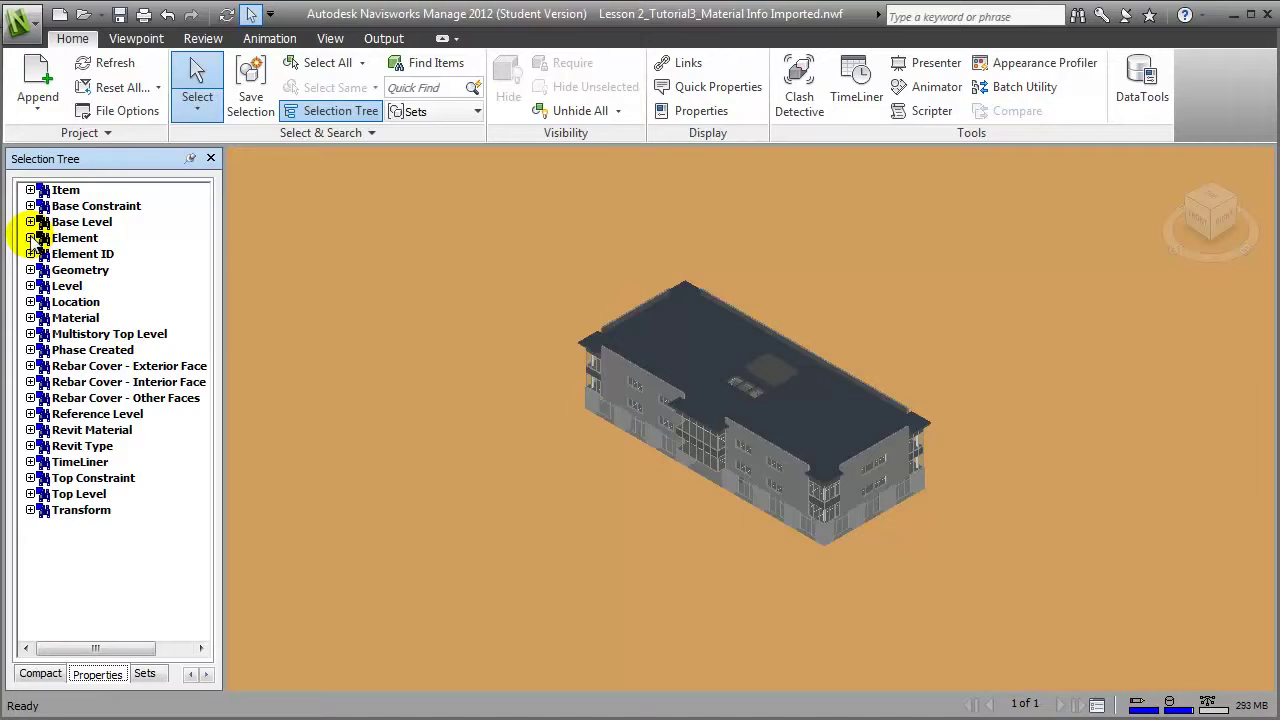
click(31, 238)
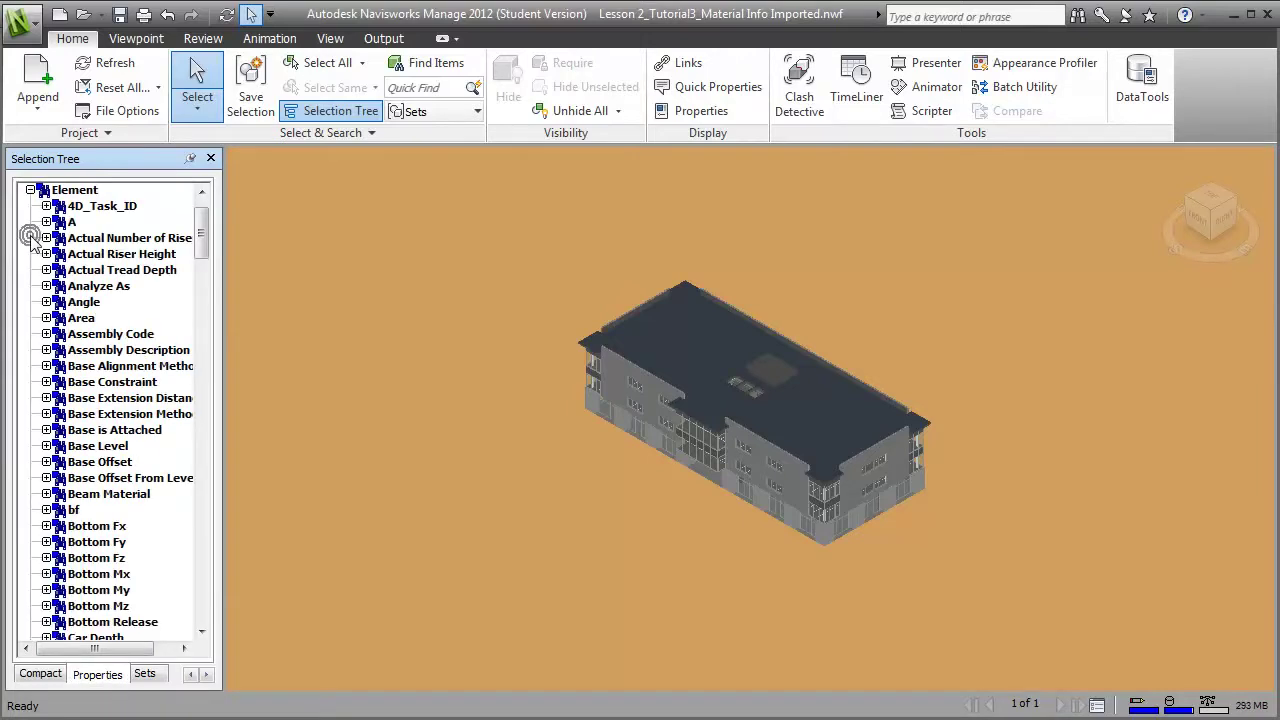
drag(203, 237, 205, 374)
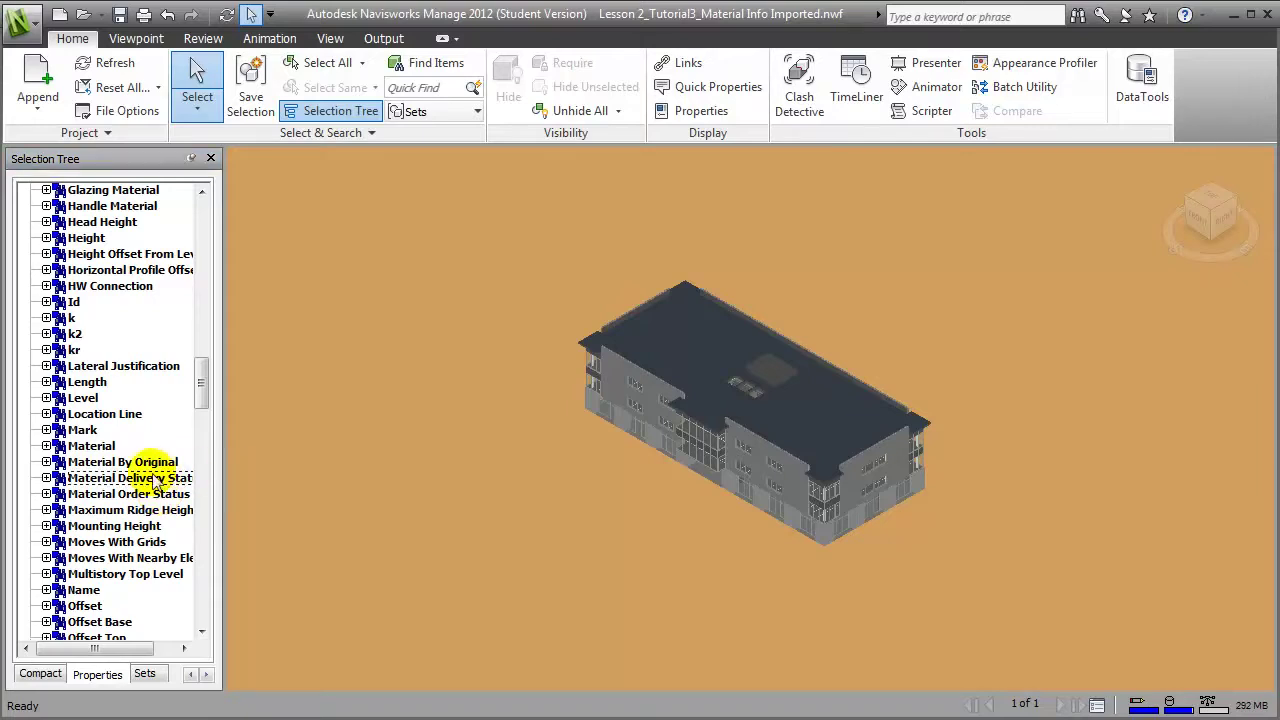
click(46, 478)
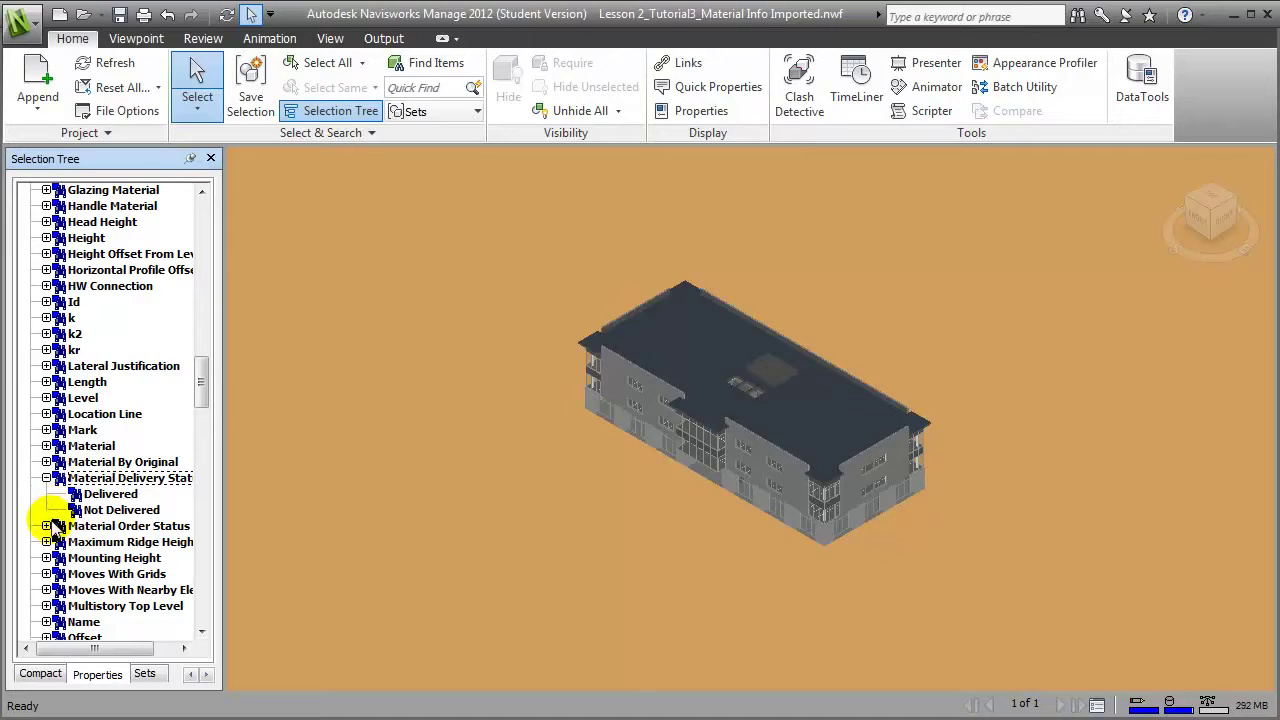
click(46, 526)
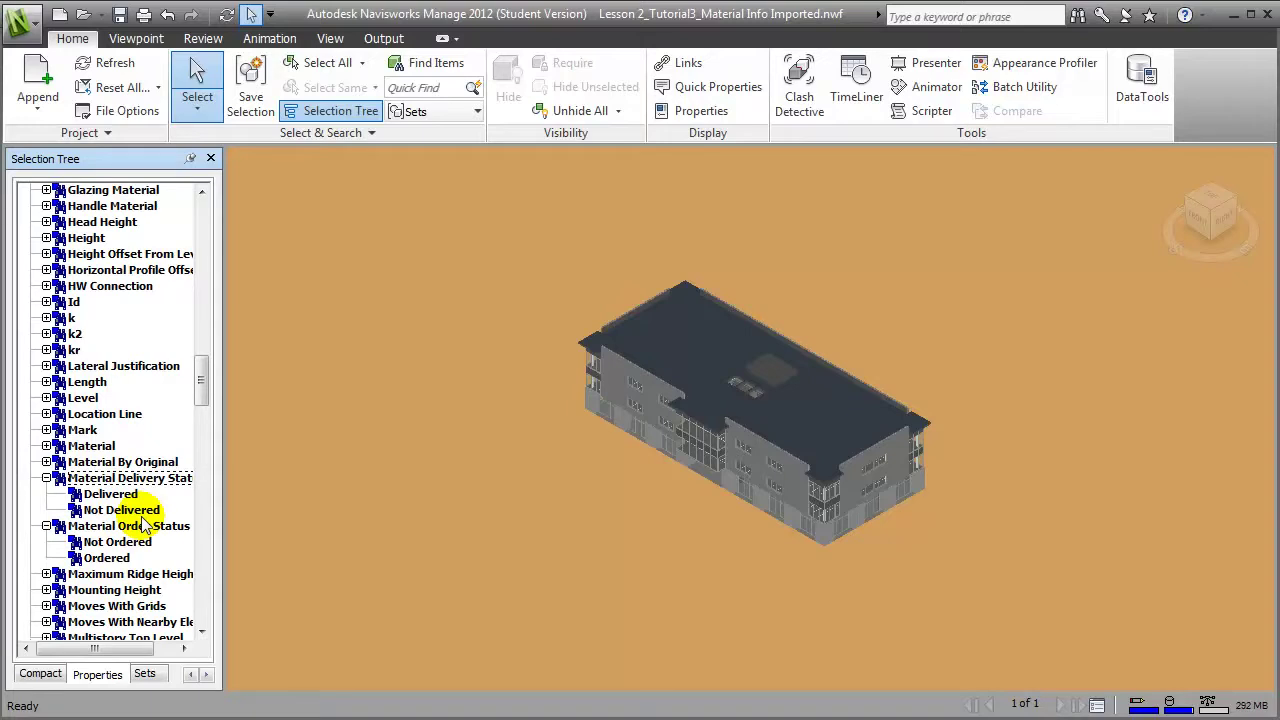
- Isolate the elements whose Material Delivery Status is Delivered, unhide everything, and isolate the Not Delivered elements instead
click(90, 494)
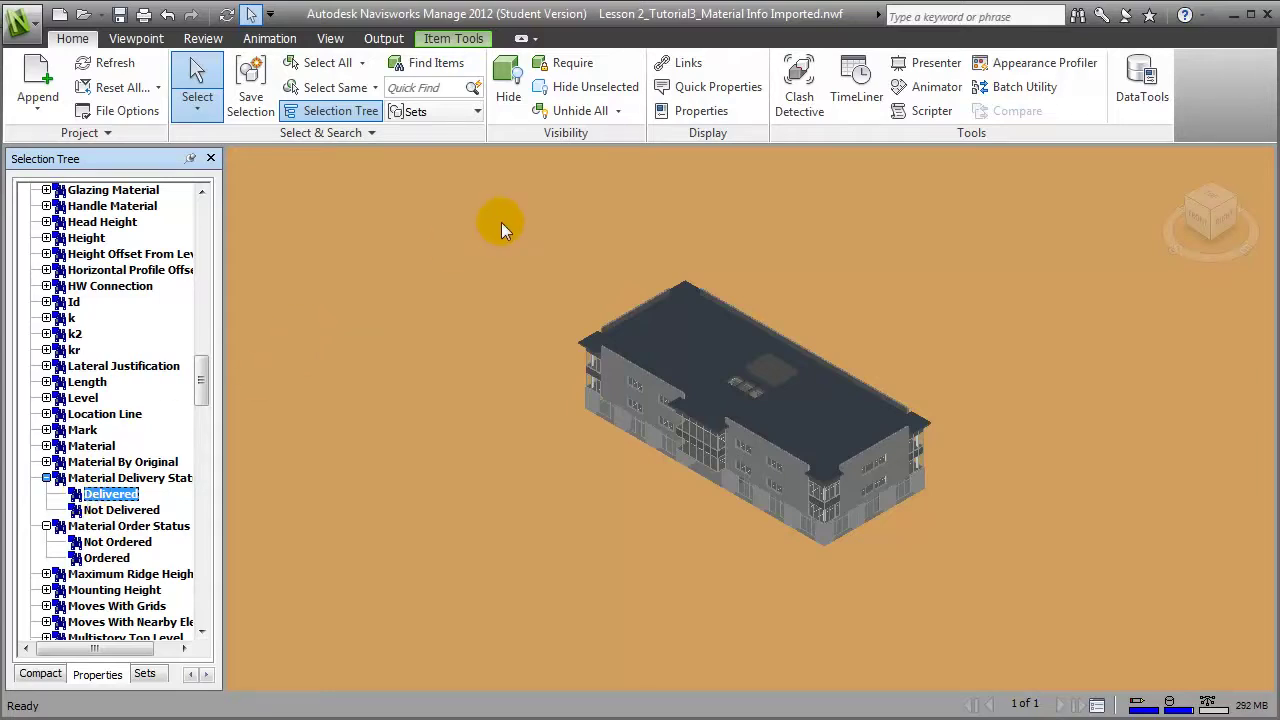
click(575, 90)
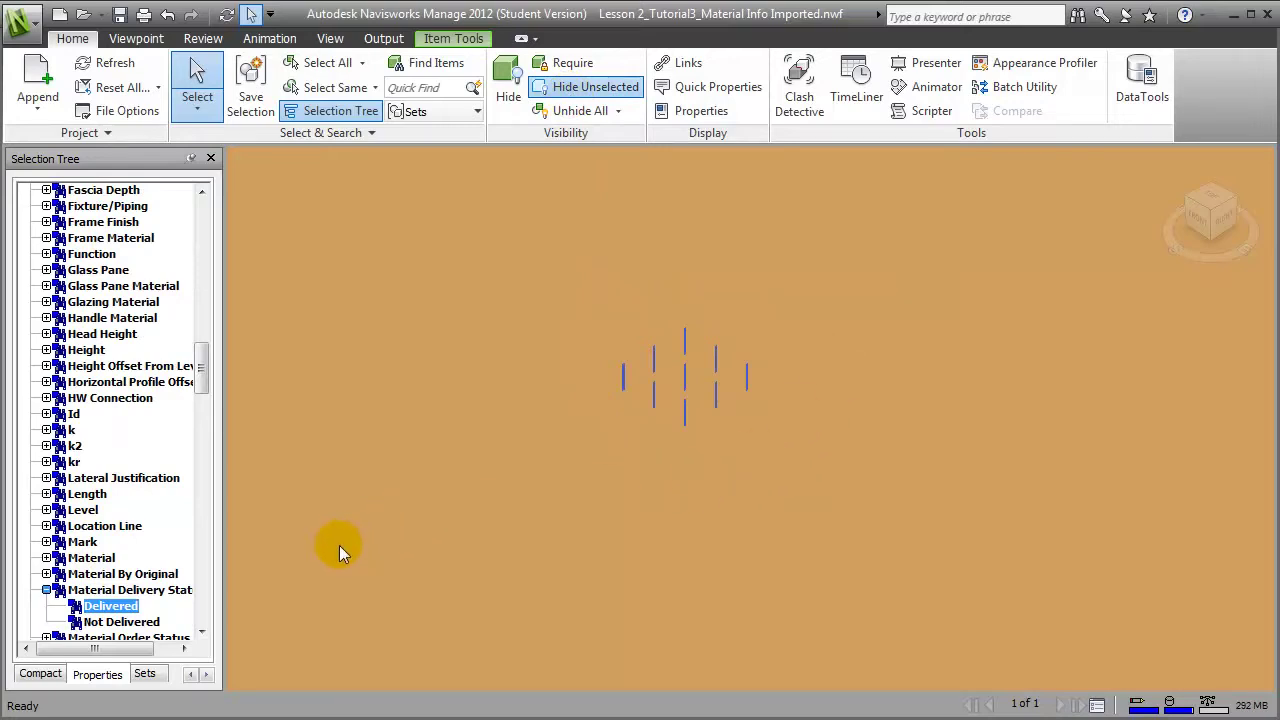
click(576, 110)
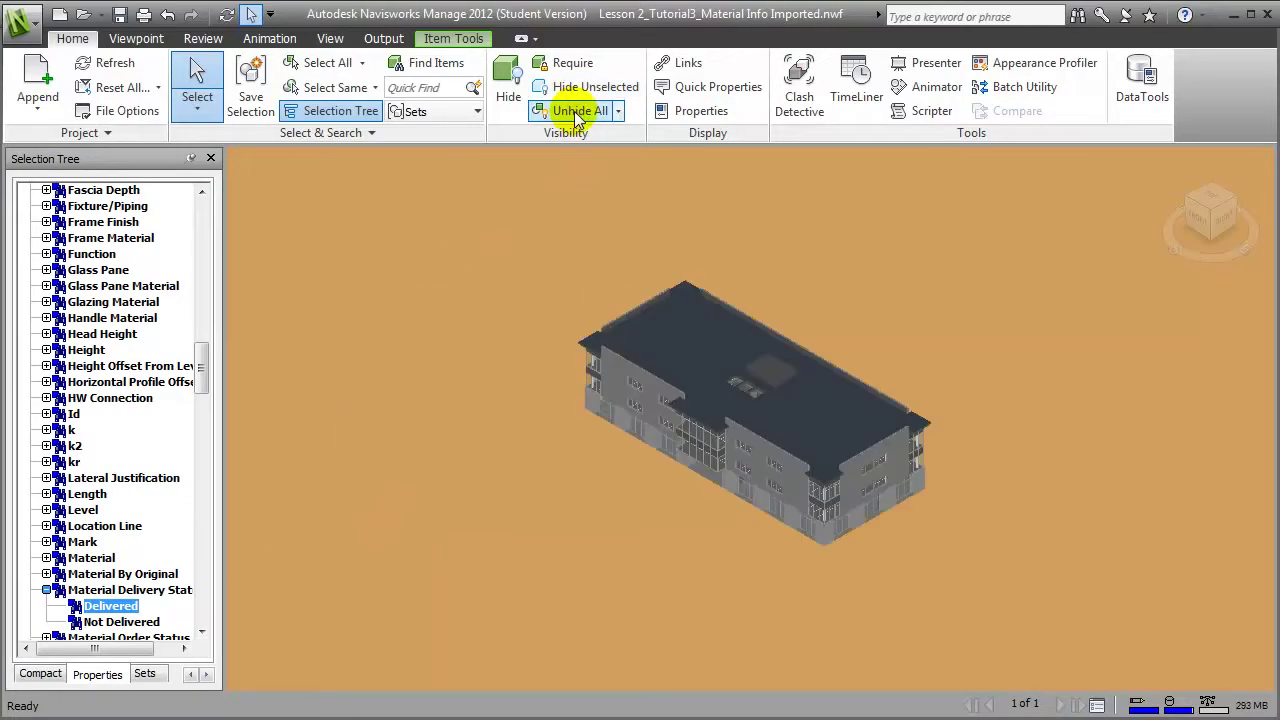
click(125, 622)
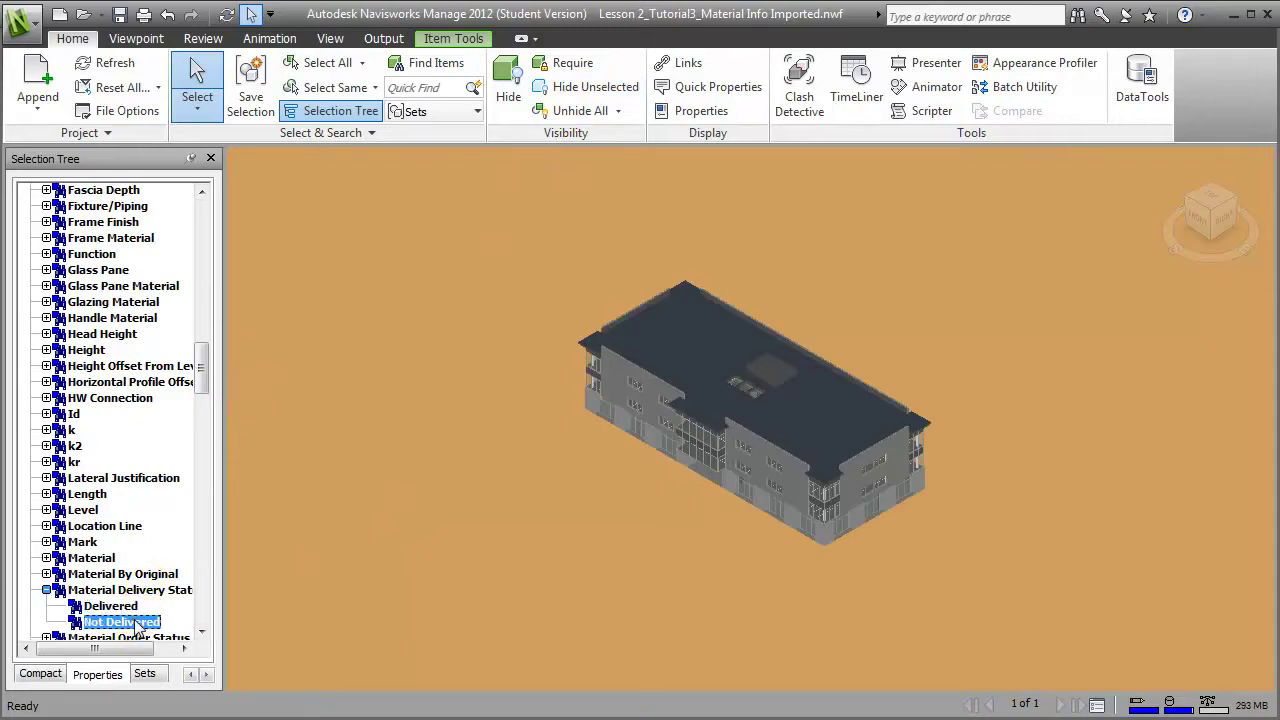
click(600, 90)
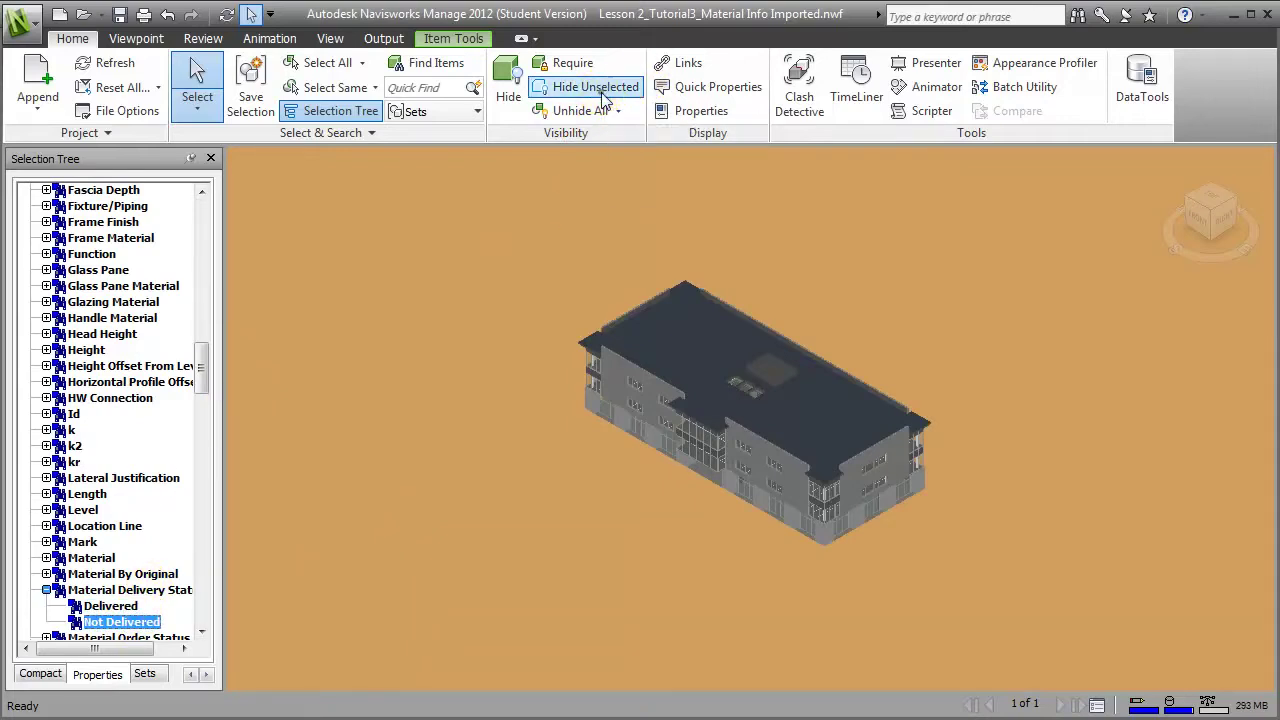
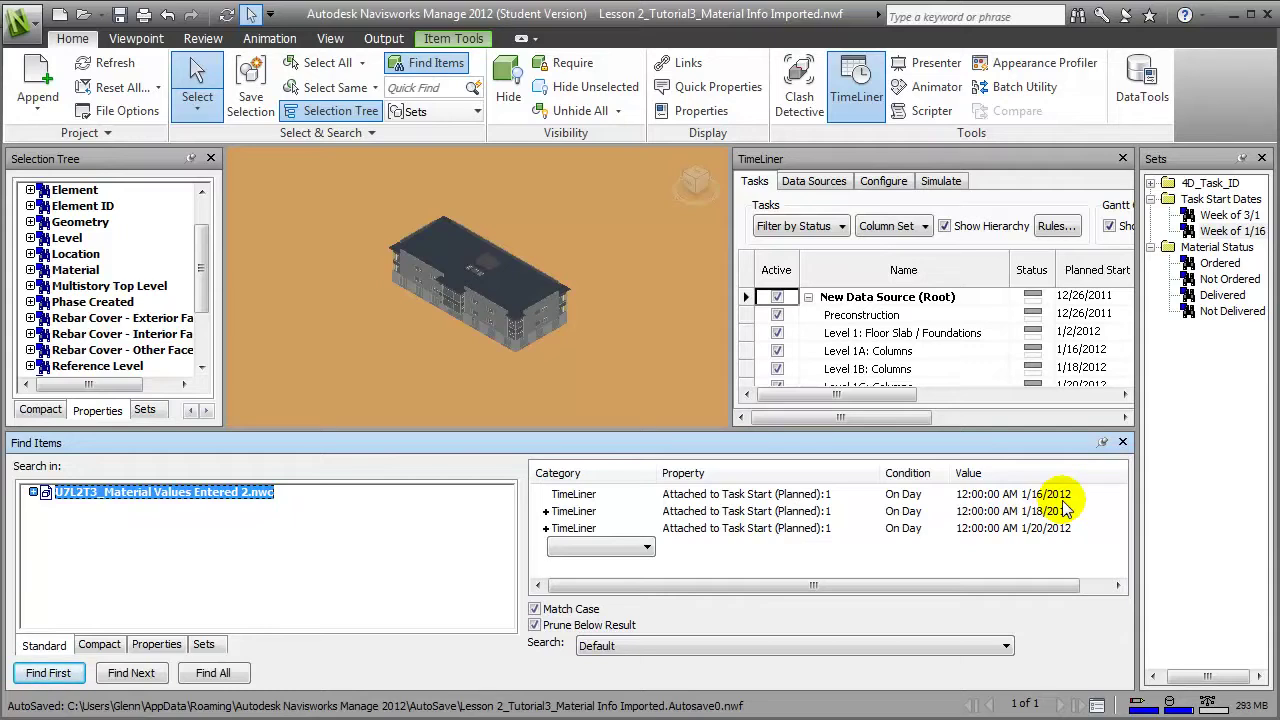
- Check the date values available for the first planned task start condition in the item search, and close the search
click(1052, 494)
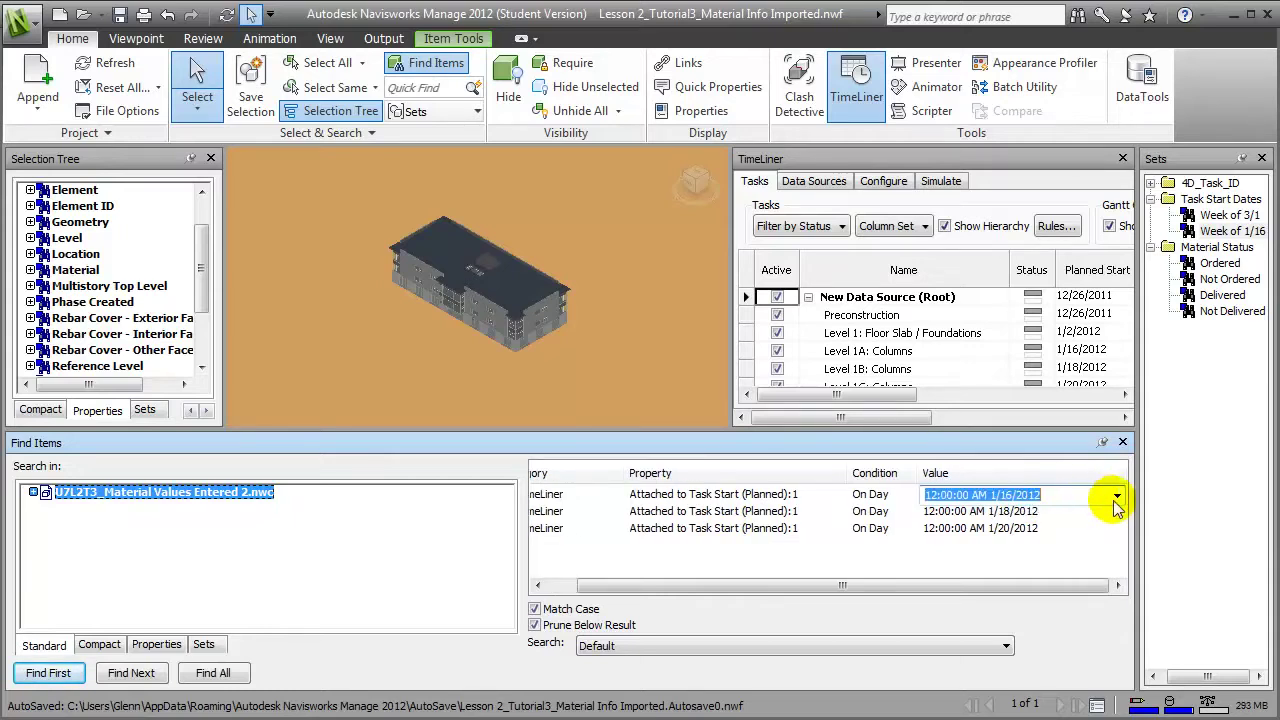
click(1115, 496)
mouse_move(1115, 555)
mouse_down()
mouse_move(1116, 566)
mouse_move(1120, 540)
mouse_up()
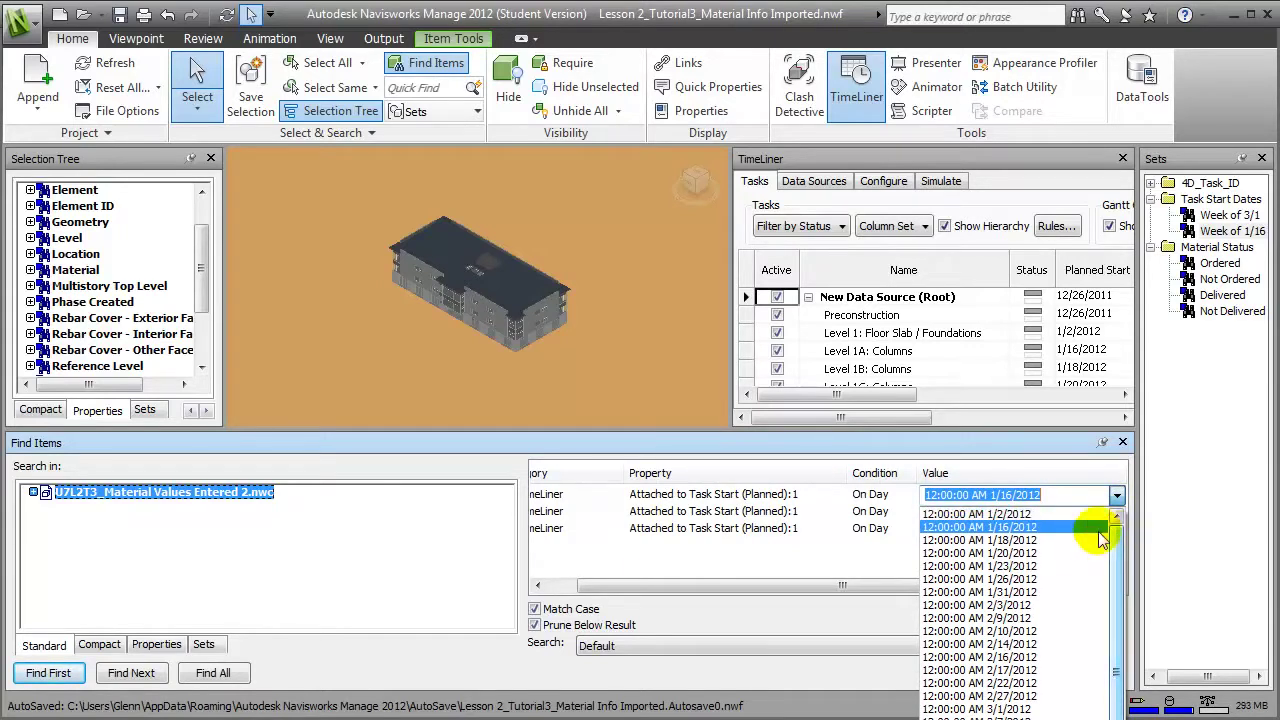
click(909, 440)
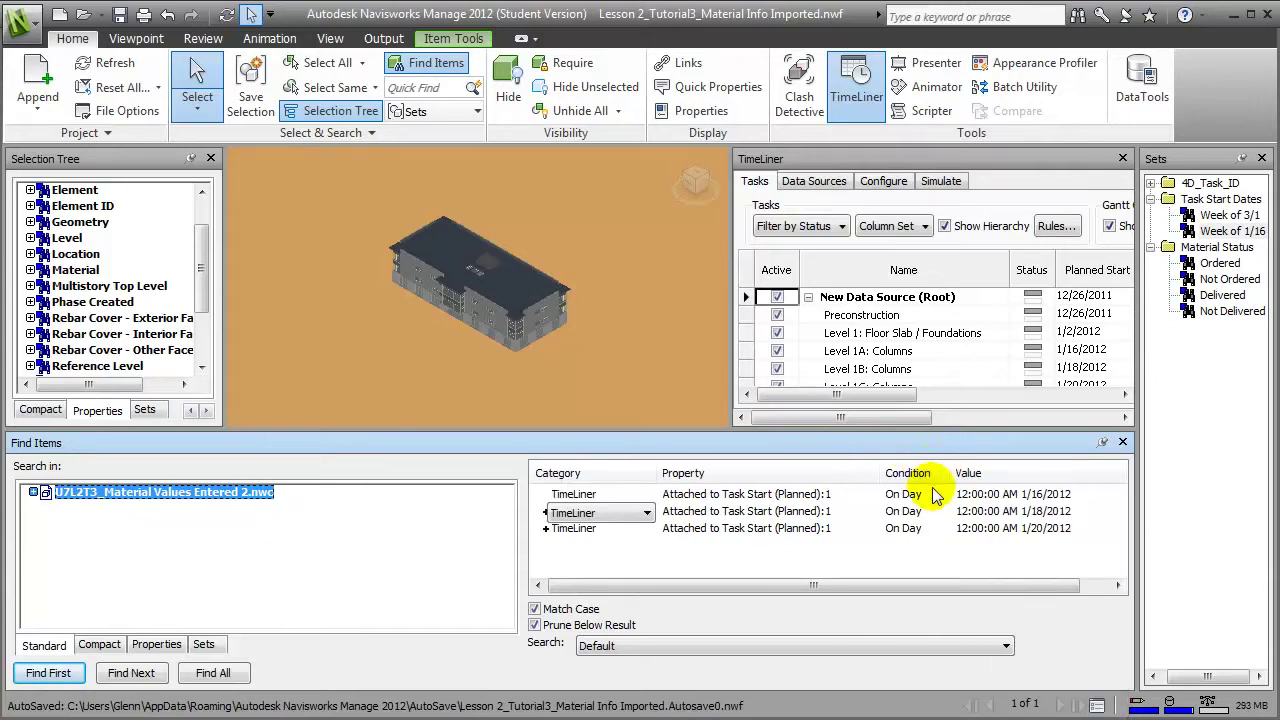
click(1121, 444)
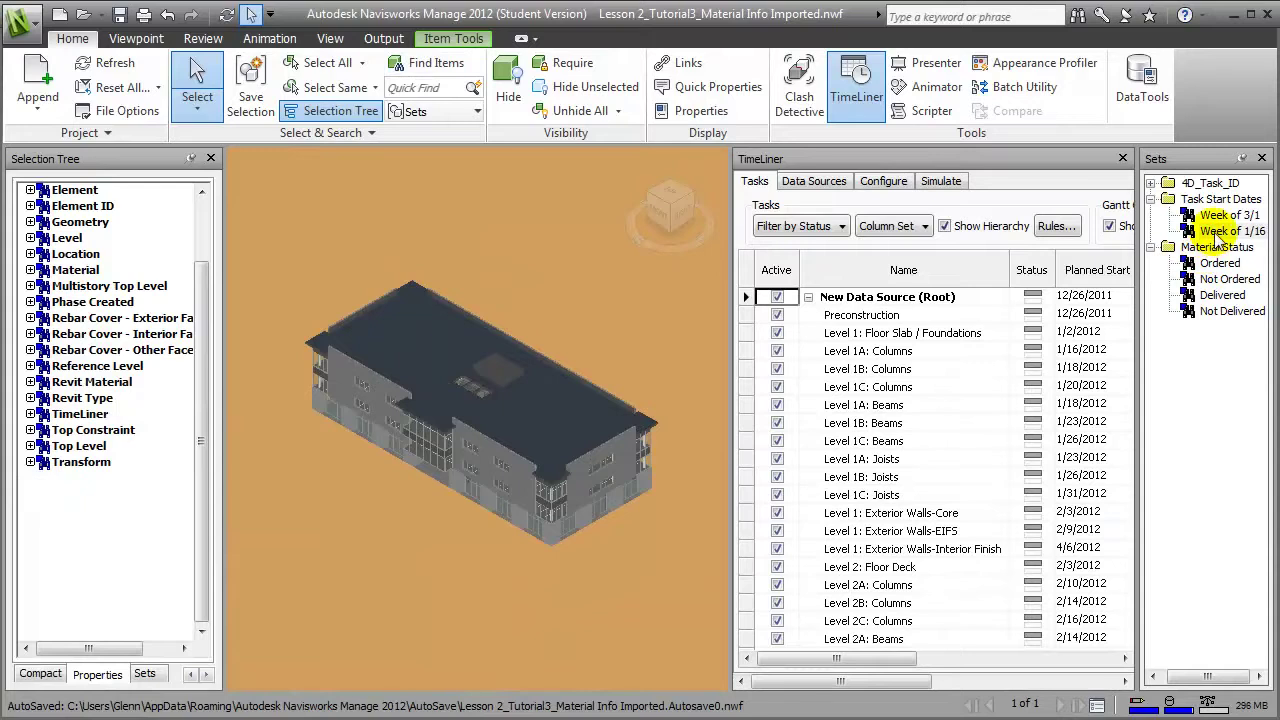
- Isolate the elements of the Week of 1/16 search set by hiding all unselected items, and clear the selection
click(1217, 234)
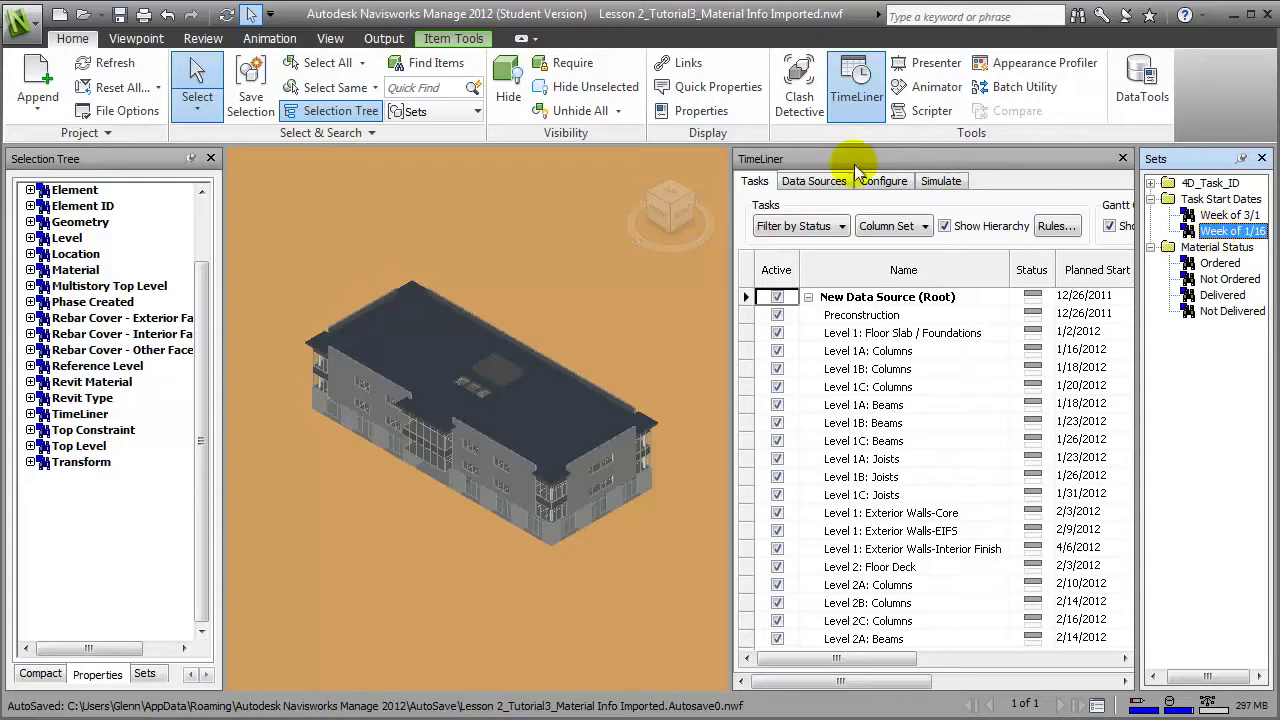
click(612, 87)
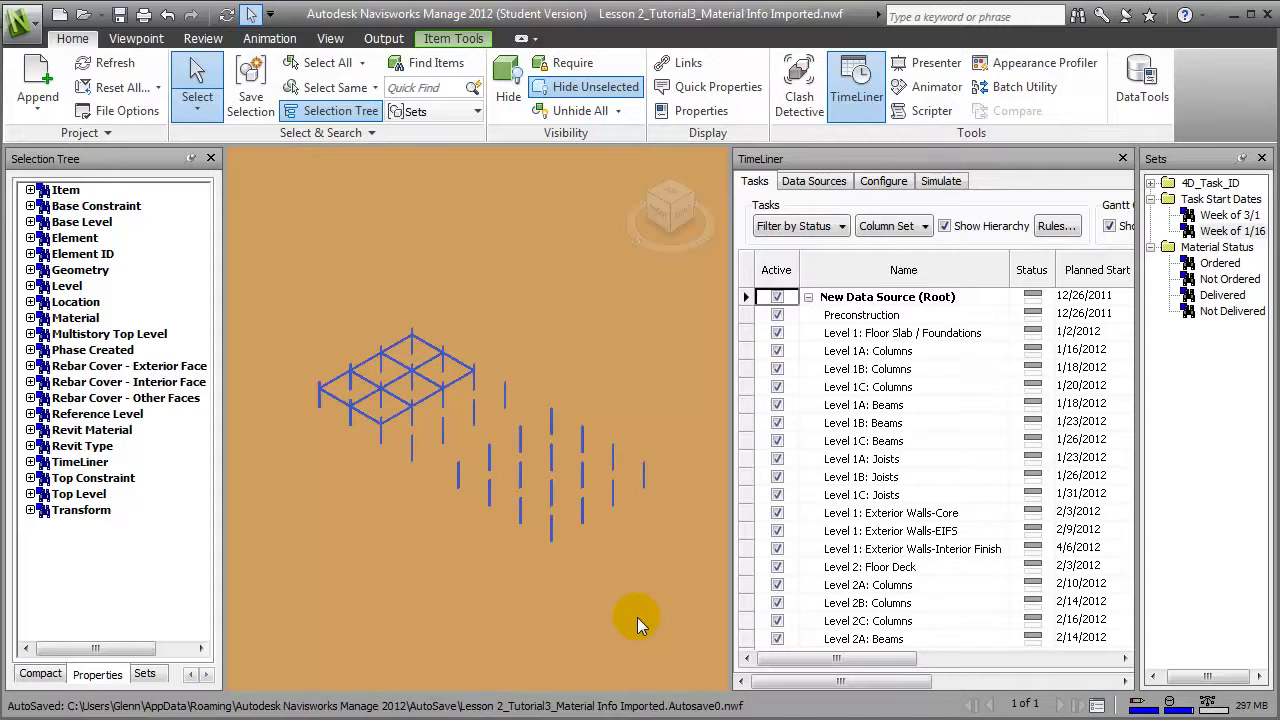
click(1196, 383)
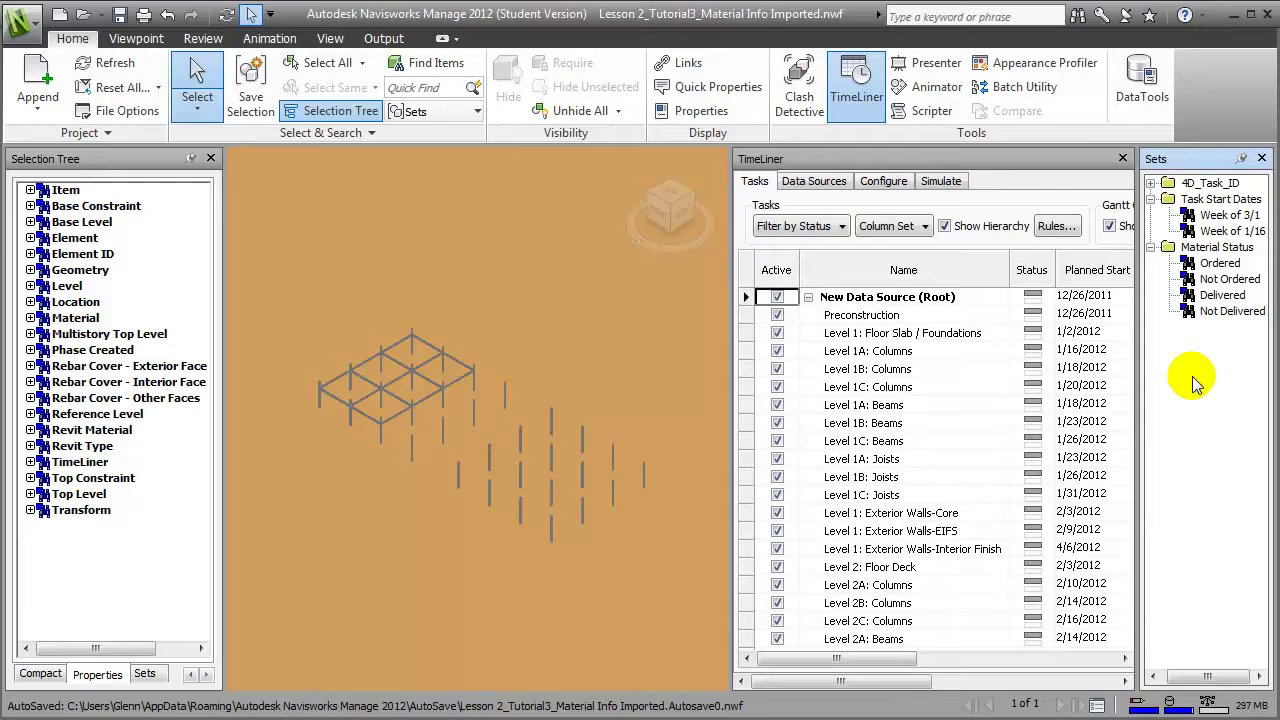
- Override the color of the elements in the Delivered search set with dark green and clear the selection
click(1224, 297)
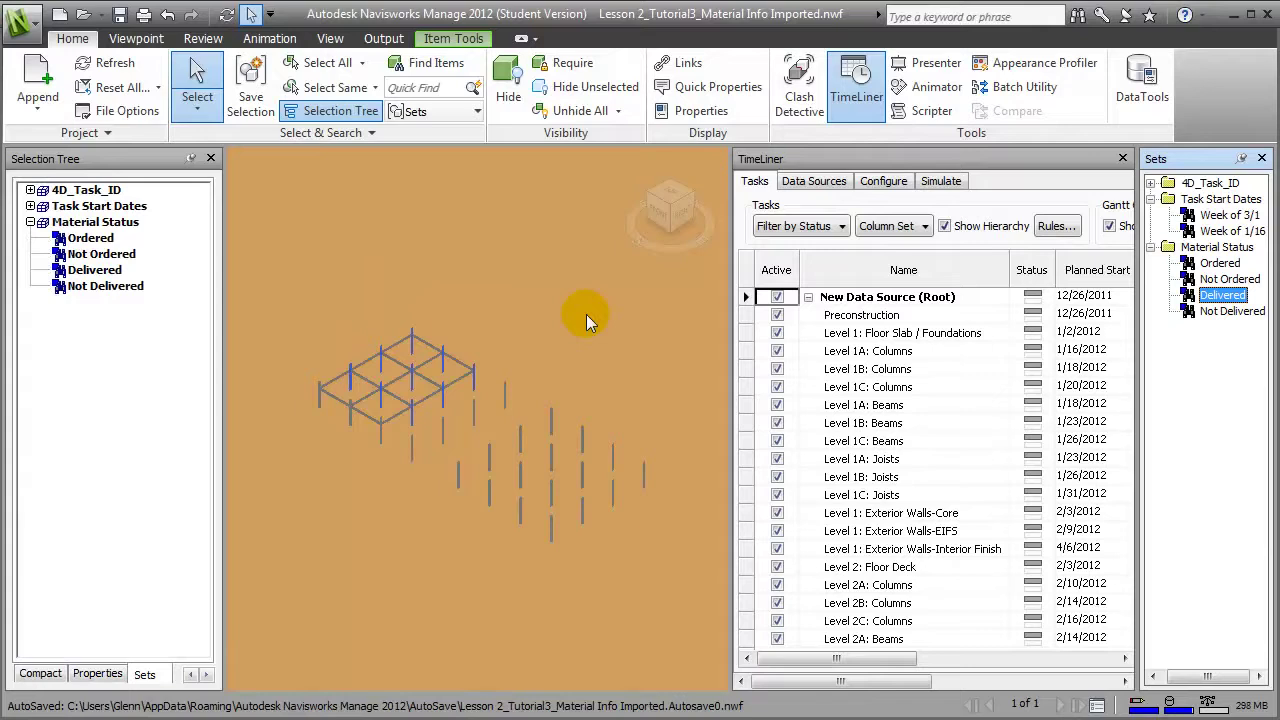
right_click(413, 345)
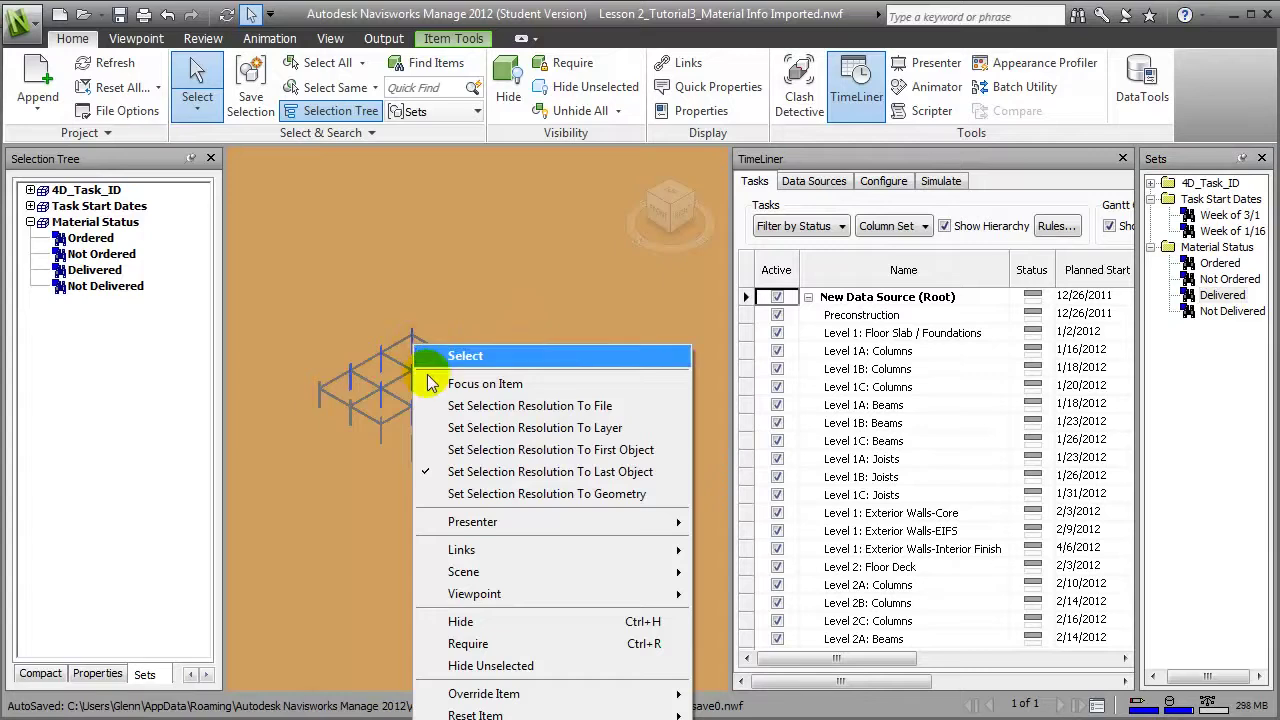
mouse_move(517, 695)
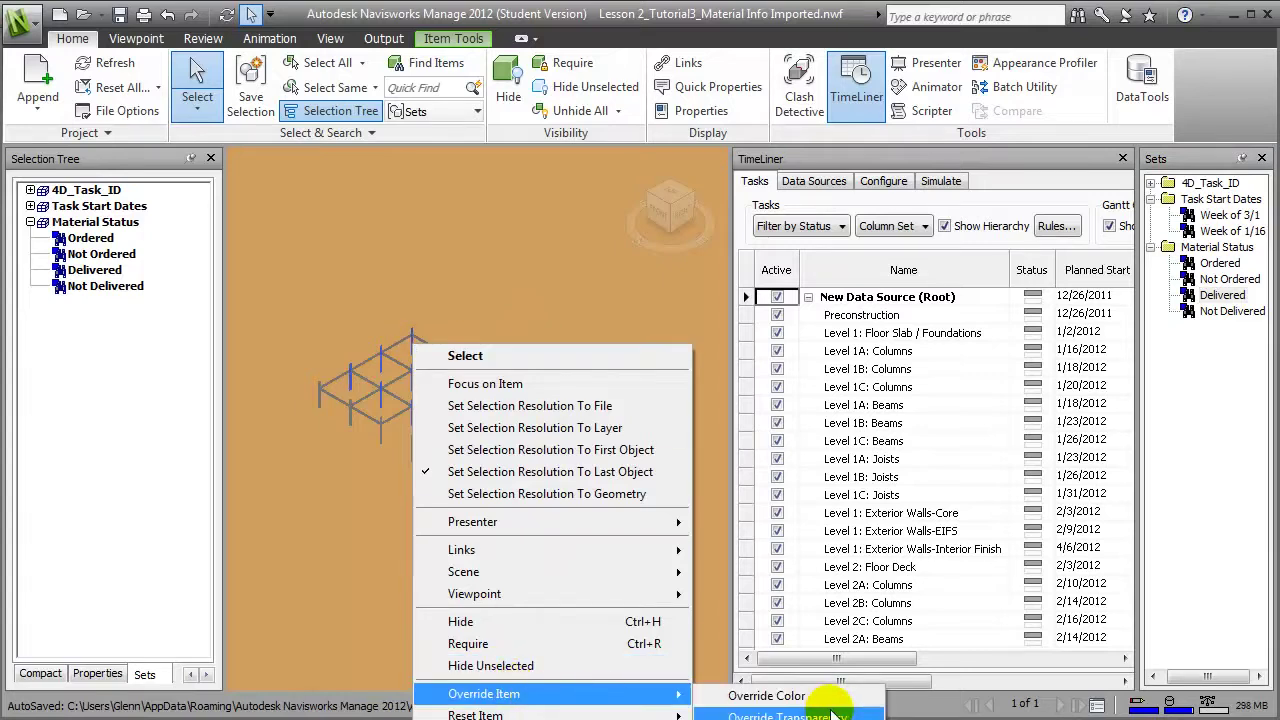
click(790, 696)
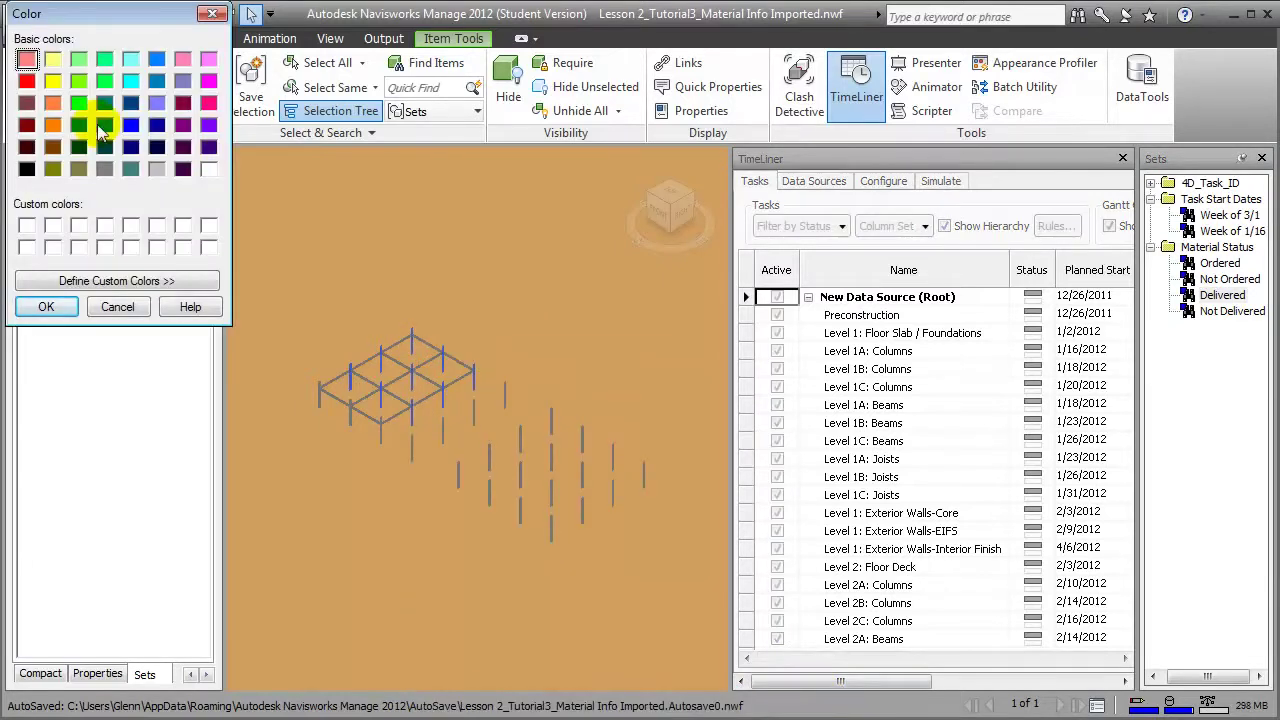
click(84, 124)
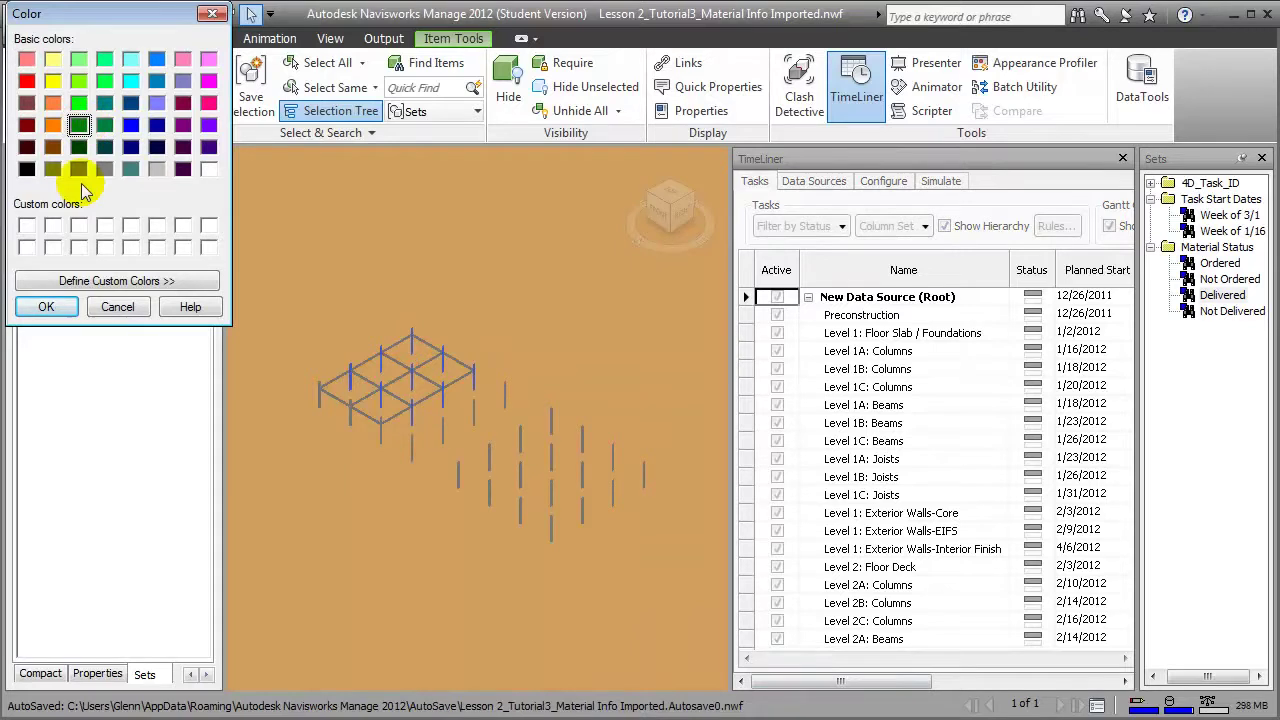
click(55, 305)
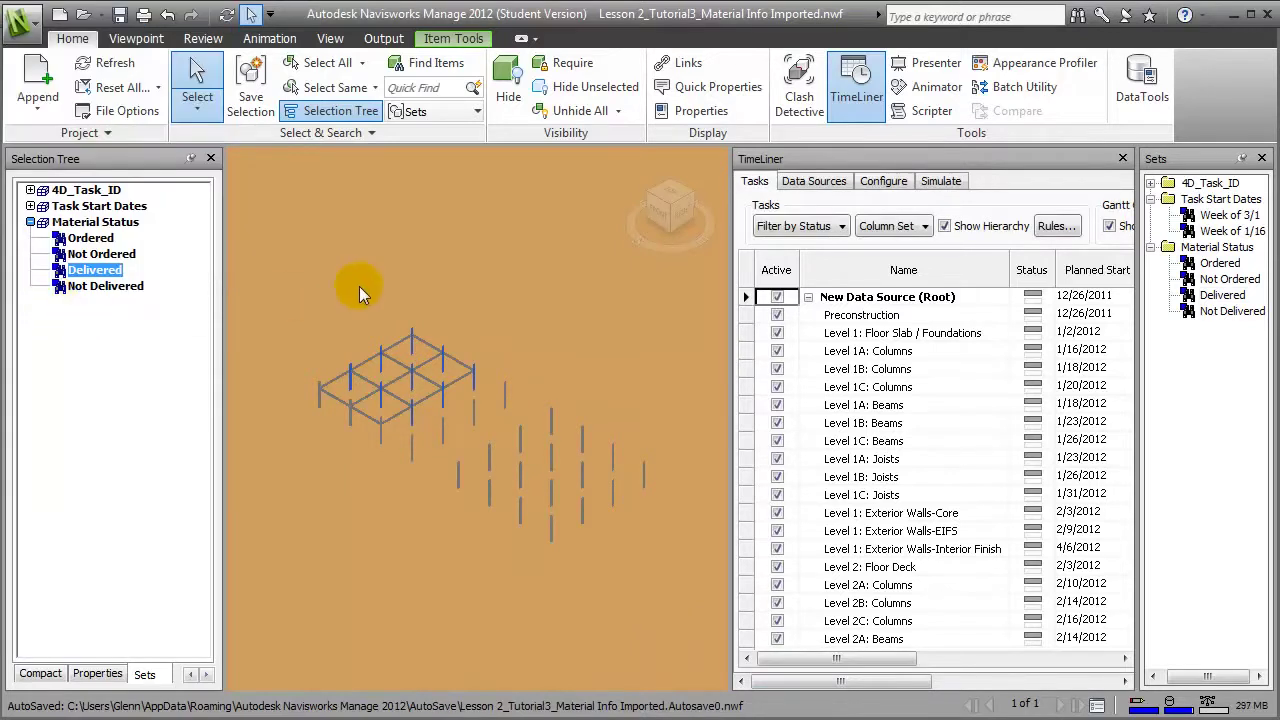
click(549, 342)
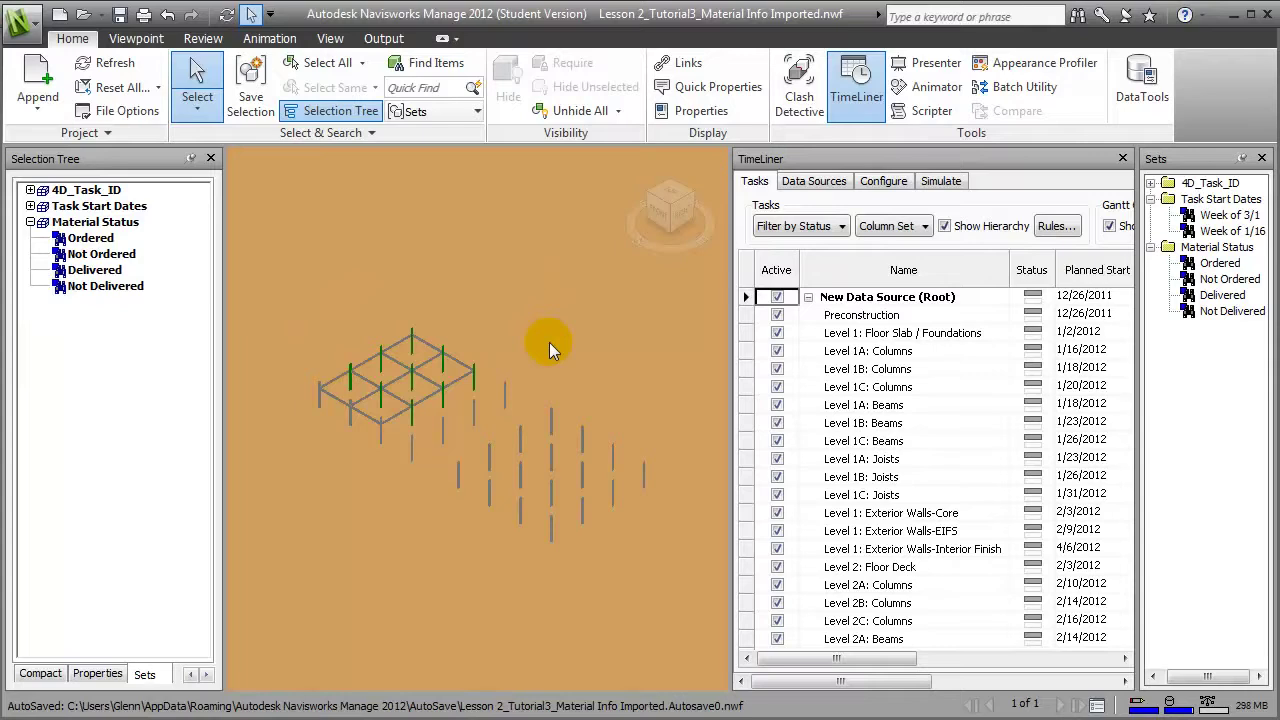
- Override the color of the elements in the Not Delivered search set with red
click(1210, 312)
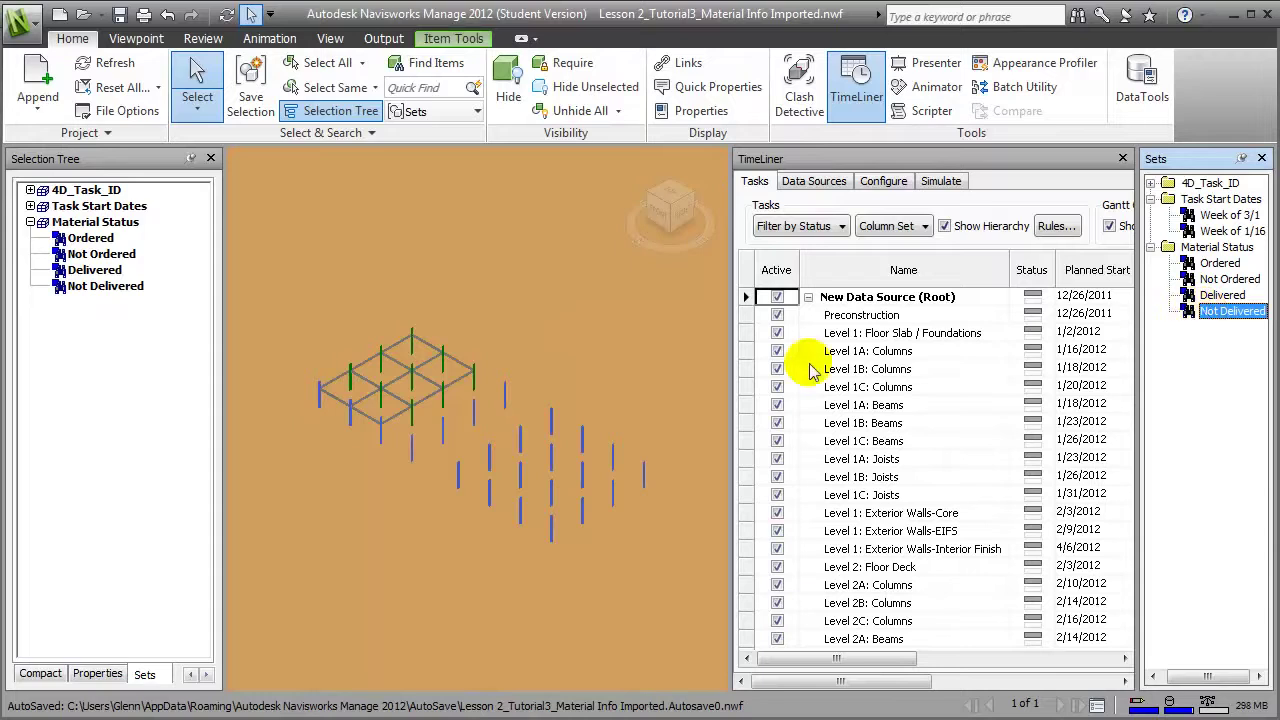
click(1191, 338)
click(1198, 311)
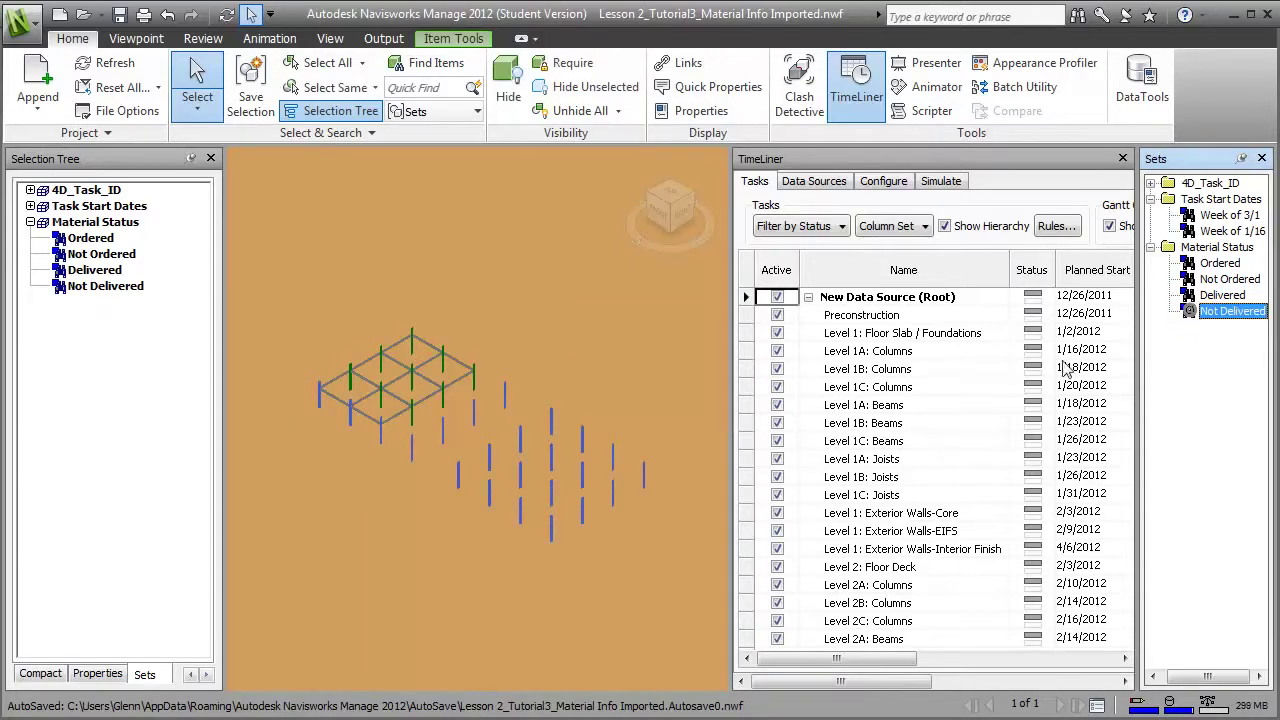
right_click(578, 432)
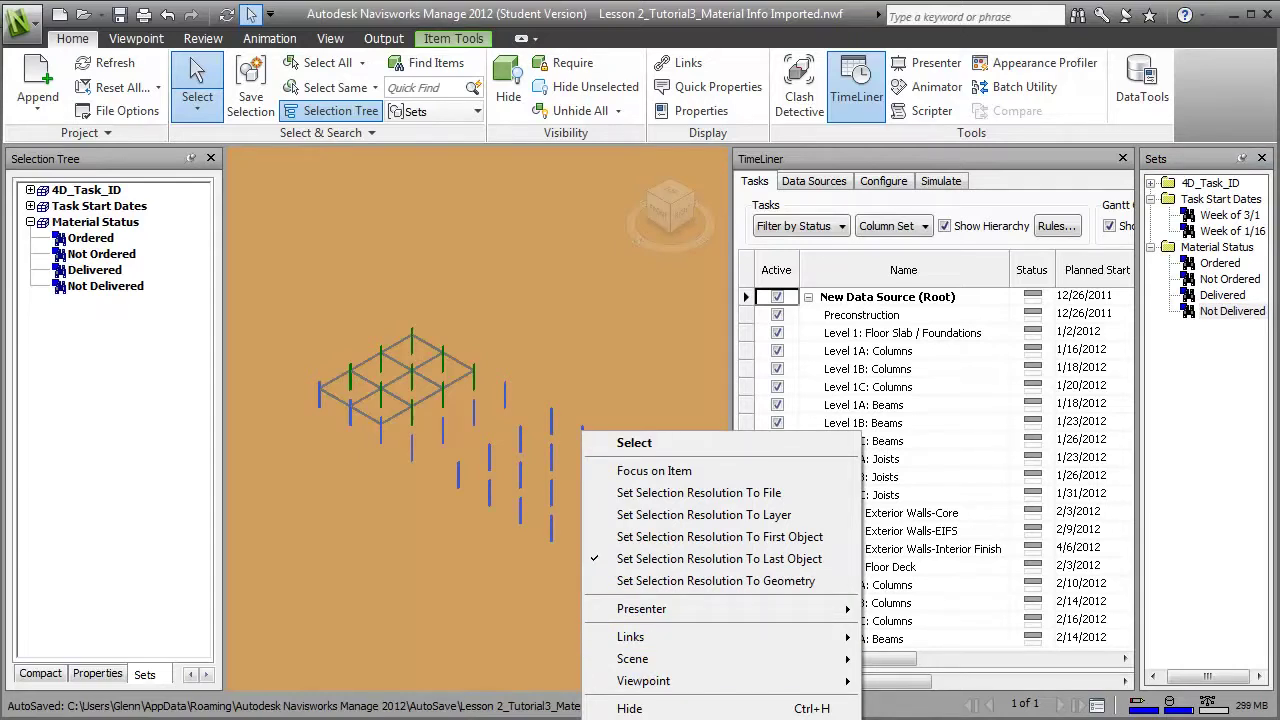
click(700, 719)
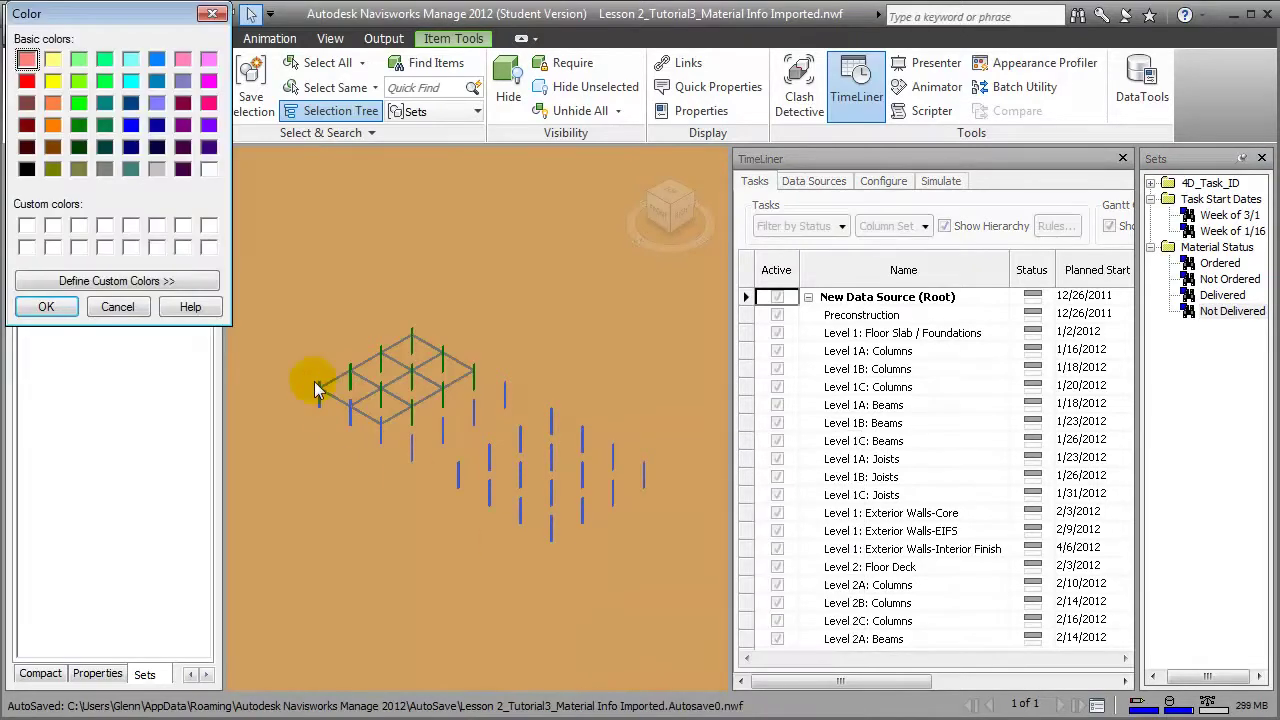
click(26, 81)
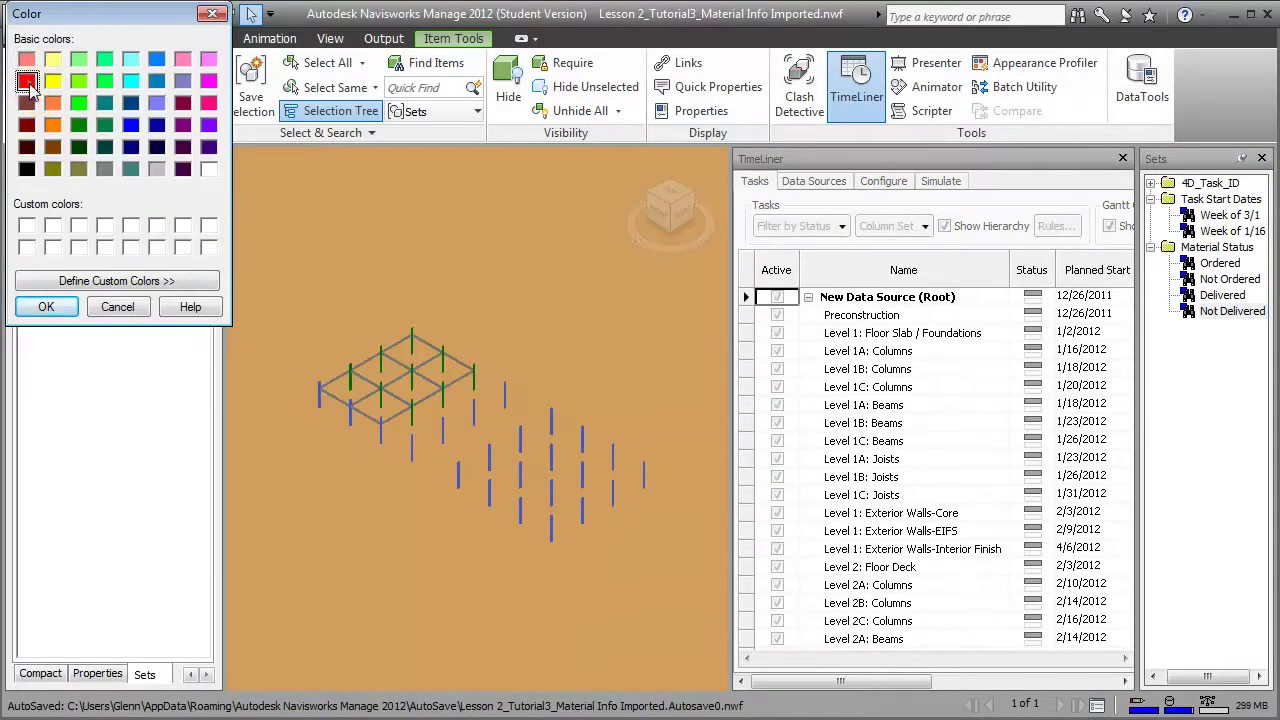
click(46, 308)
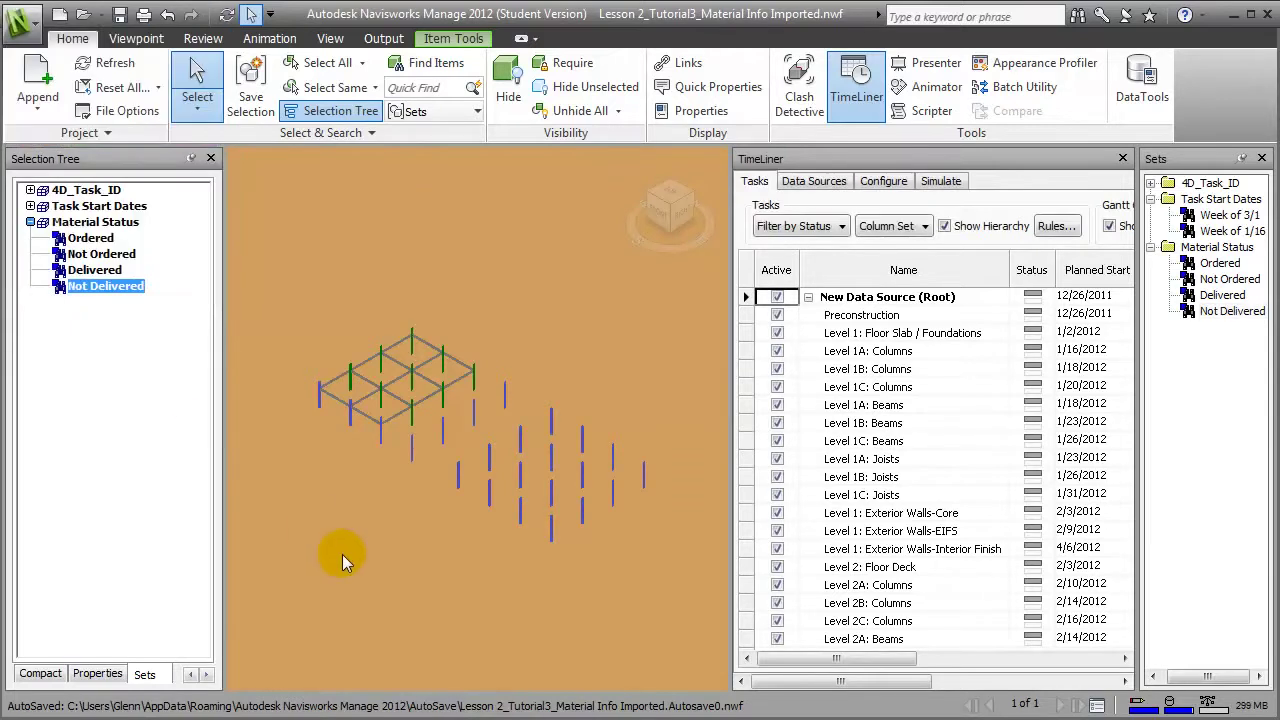